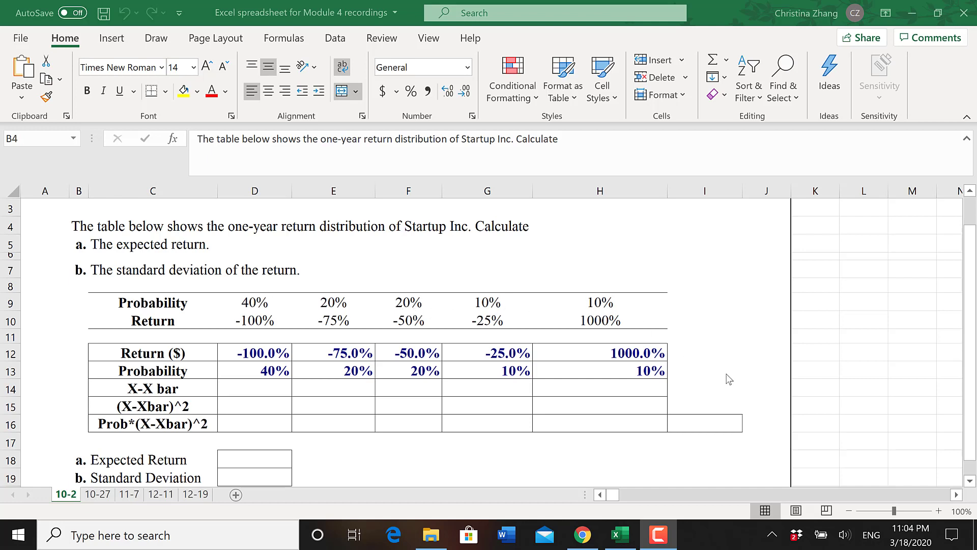
- Total the probabilities in I13 with the formula =SUM(D13:H13)
{"action": "left_click", "coordinate": [703, 367]}
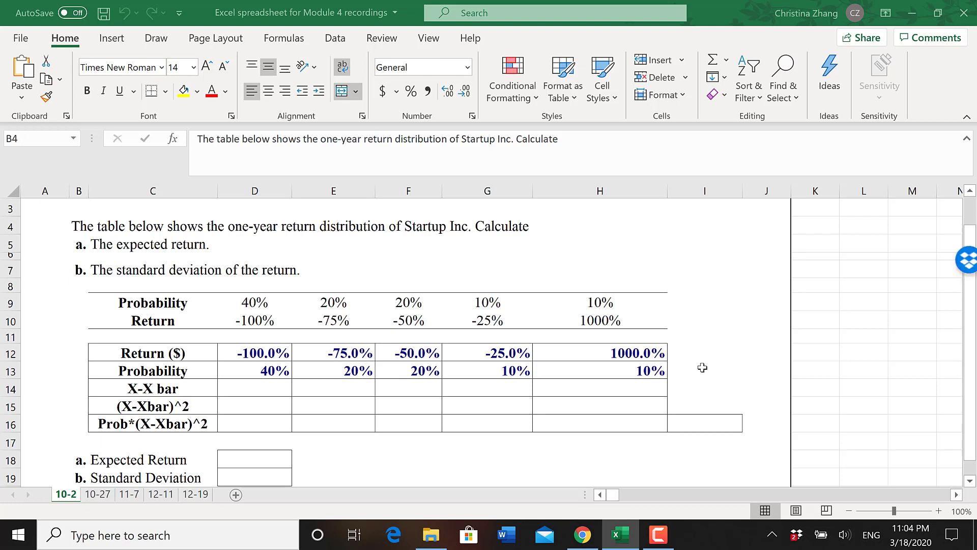
{"action": "left_click", "coordinate": [690, 367]}
{"action": "type", "text": "="}
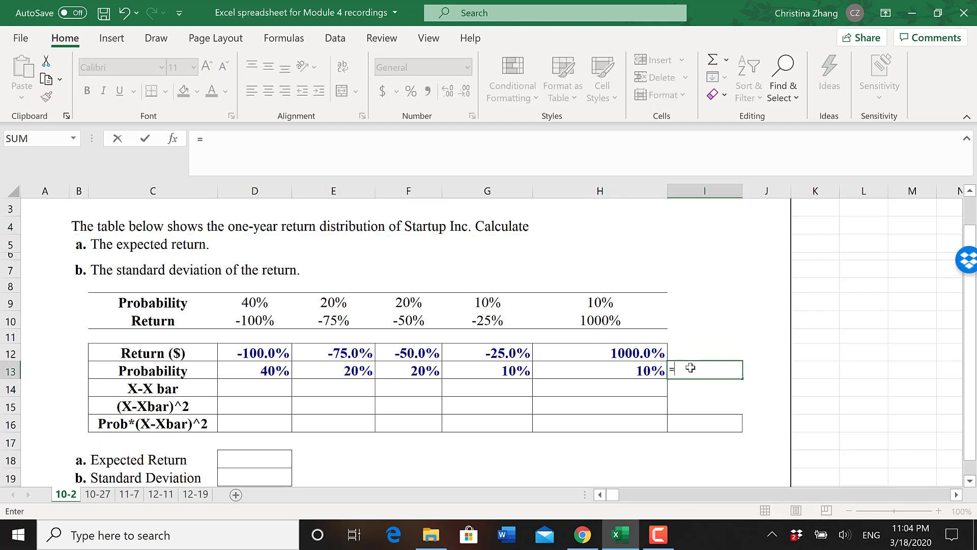
{"action": "type", "text": "sum("}
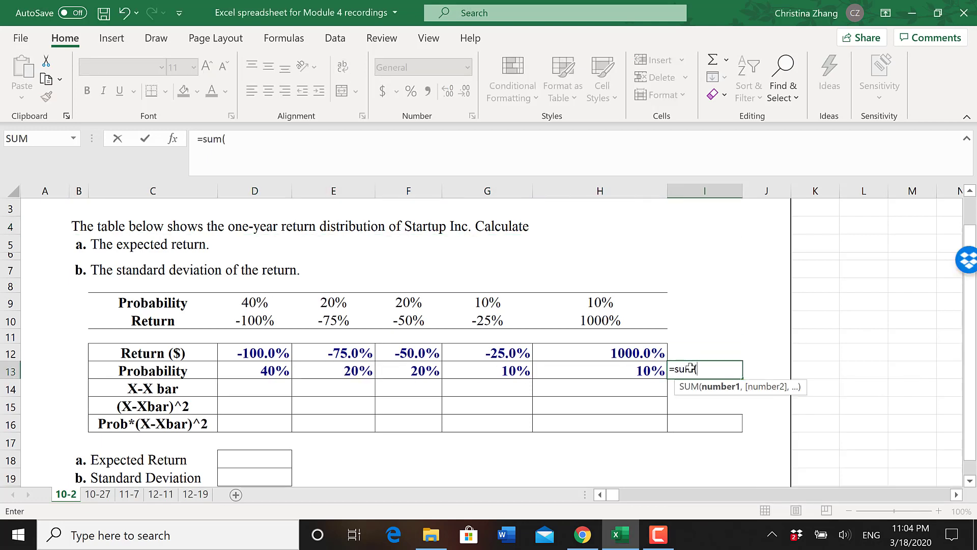
{"action": "left_click_drag", "start_coordinate": [657, 370], "coordinate": [285, 372]}
{"action": "type", "text": ")"}
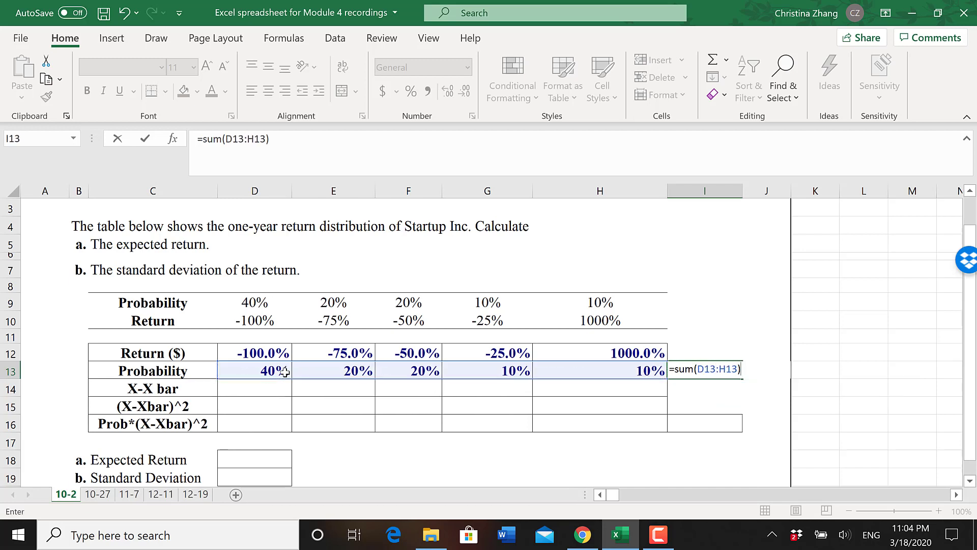
{"action": "key", "text": "Return"}
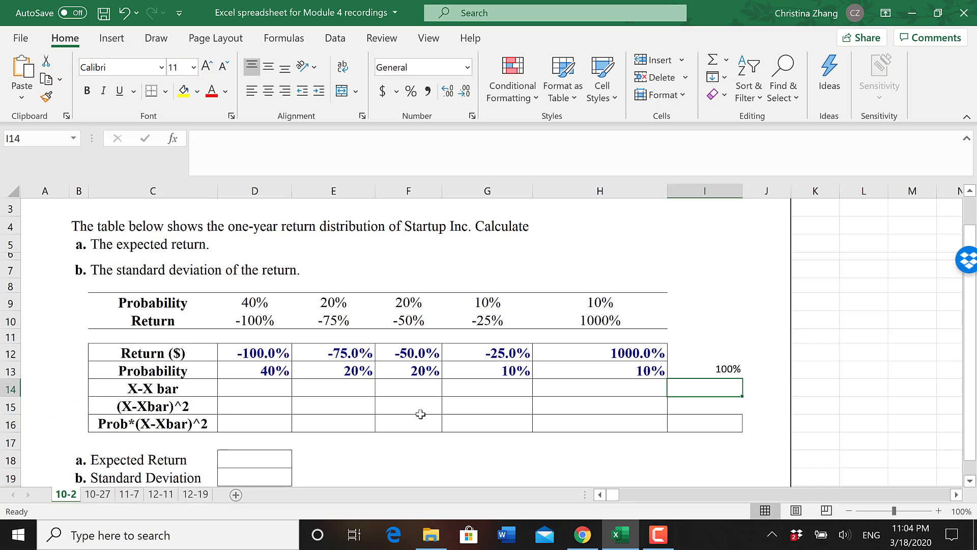
- Calculate the expected return in D18 with =D13*D12+E13*E12+F13*F12+G13*G12+H13*H12
{"action": "left_click", "coordinate": [267, 460]}
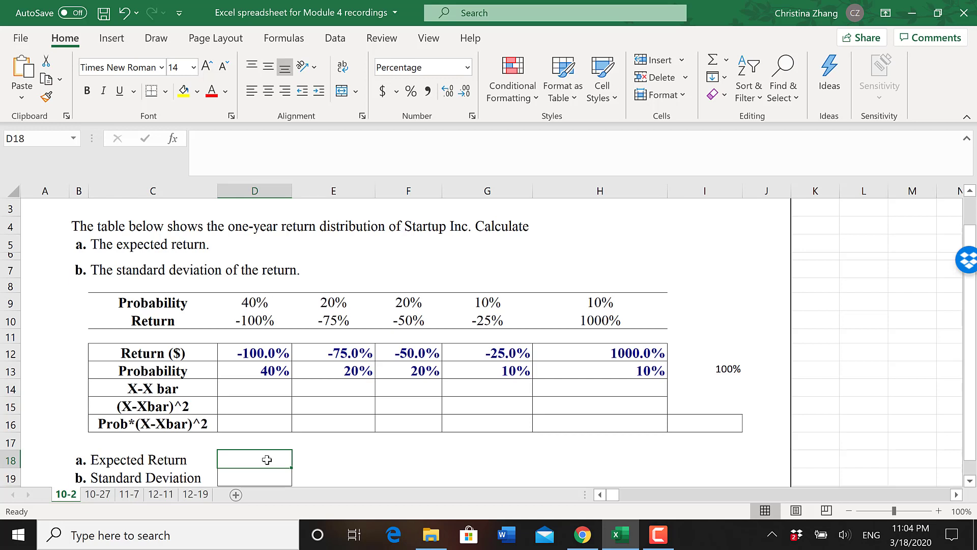
{"action": "type", "text": "="}
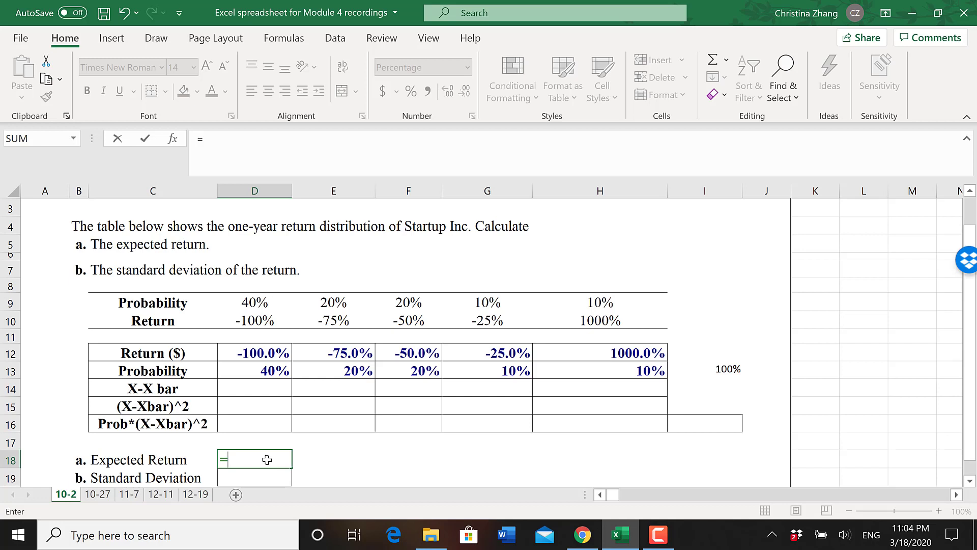
{"action": "left_click", "coordinate": [268, 367]}
{"action": "type", "text": "*"}
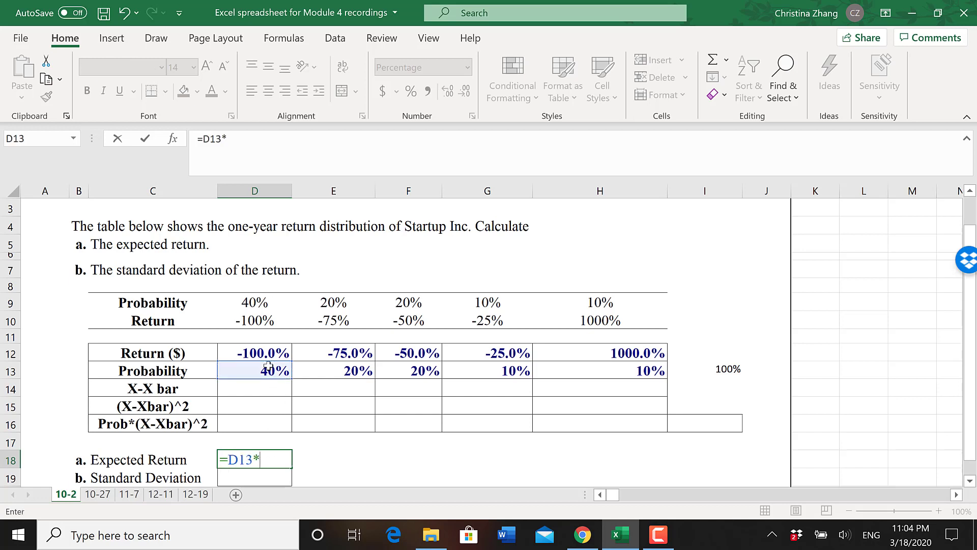
{"action": "left_click", "coordinate": [259, 351]}
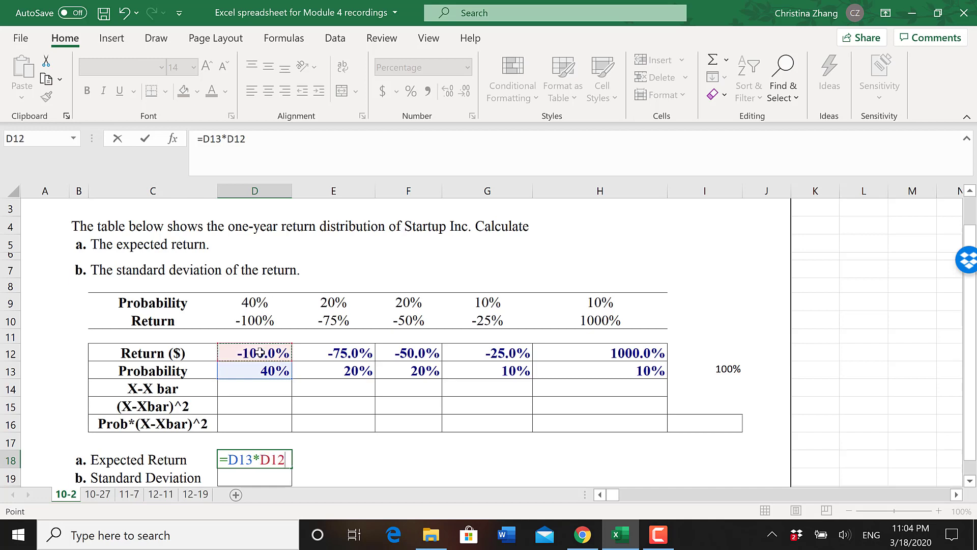
{"action": "type", "text": "+"}
{"action": "left_click", "coordinate": [324, 376]}
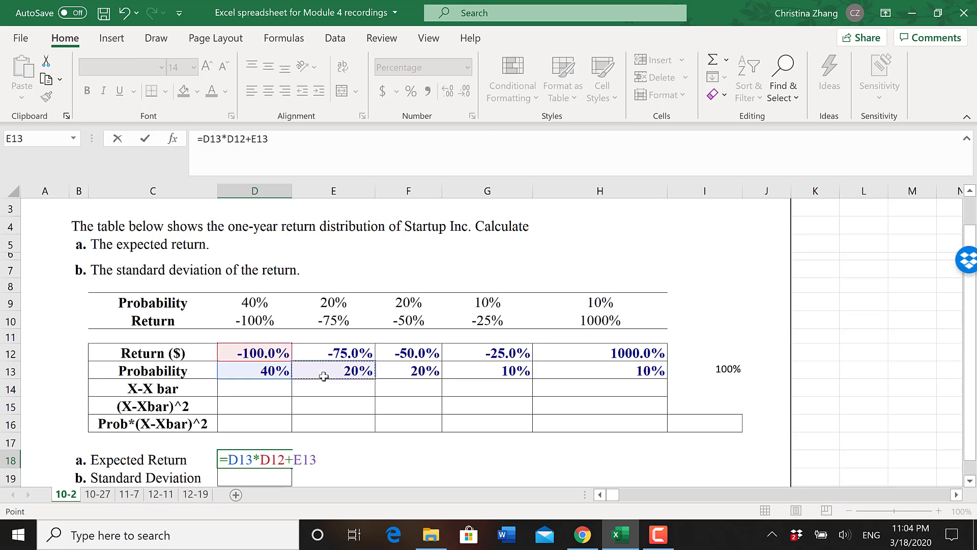
{"action": "type", "text": "*"}
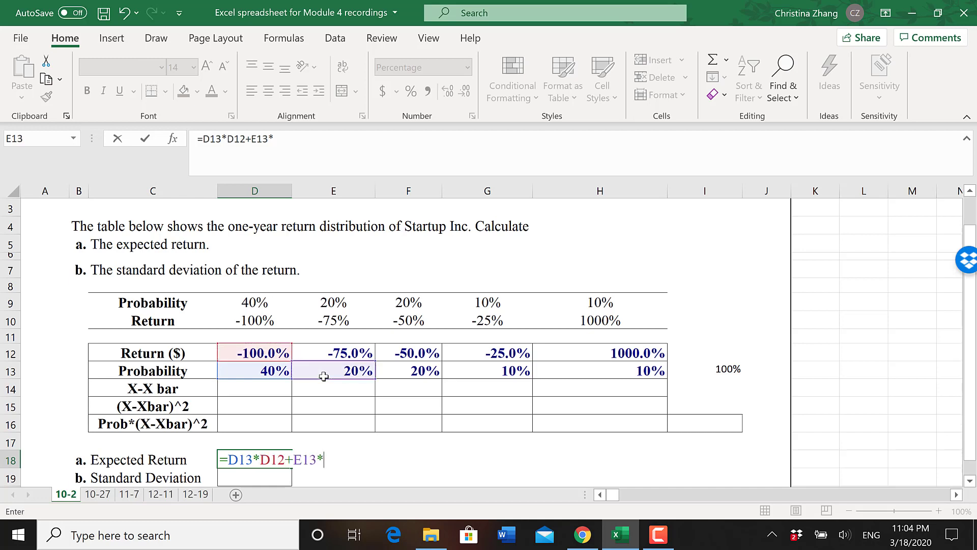
{"action": "left_click", "coordinate": [336, 349]}
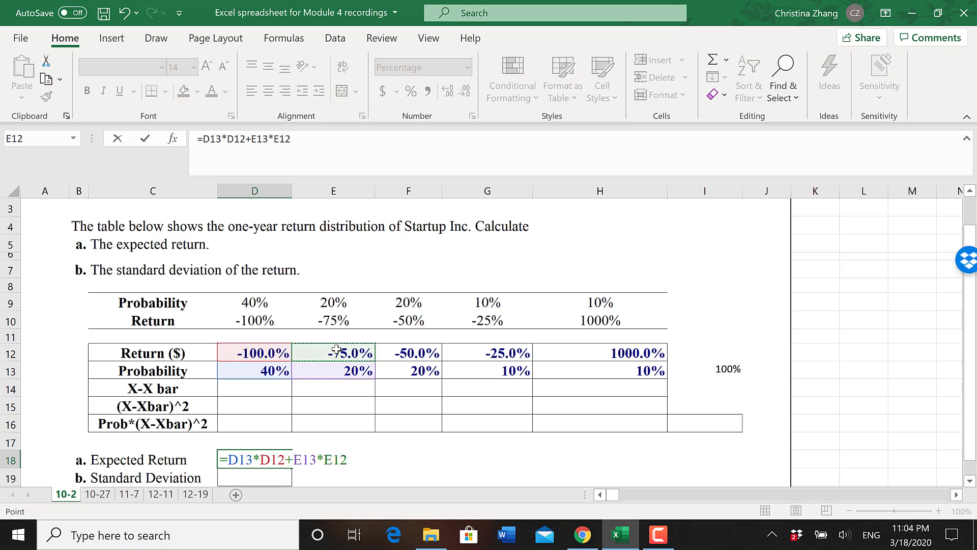
{"action": "type", "text": "+"}
{"action": "left_click", "coordinate": [408, 372]}
{"action": "type", "text": "*"}
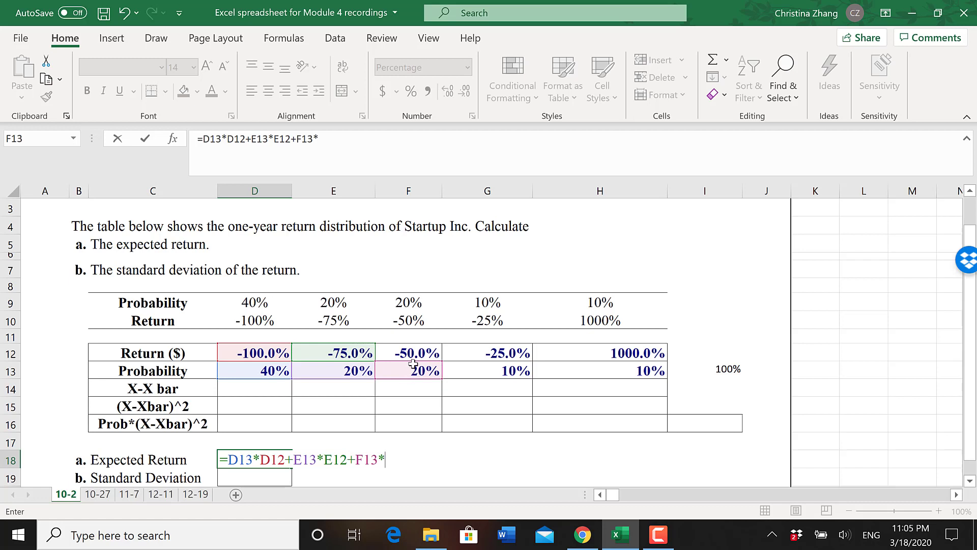
{"action": "left_click", "coordinate": [418, 352]}
{"action": "type", "text": "+"}
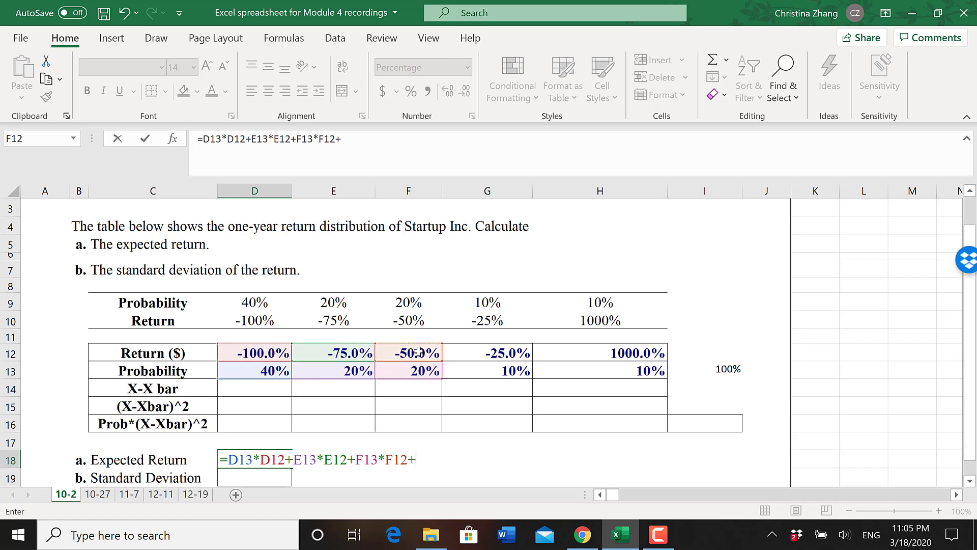
{"action": "left_click", "coordinate": [476, 371]}
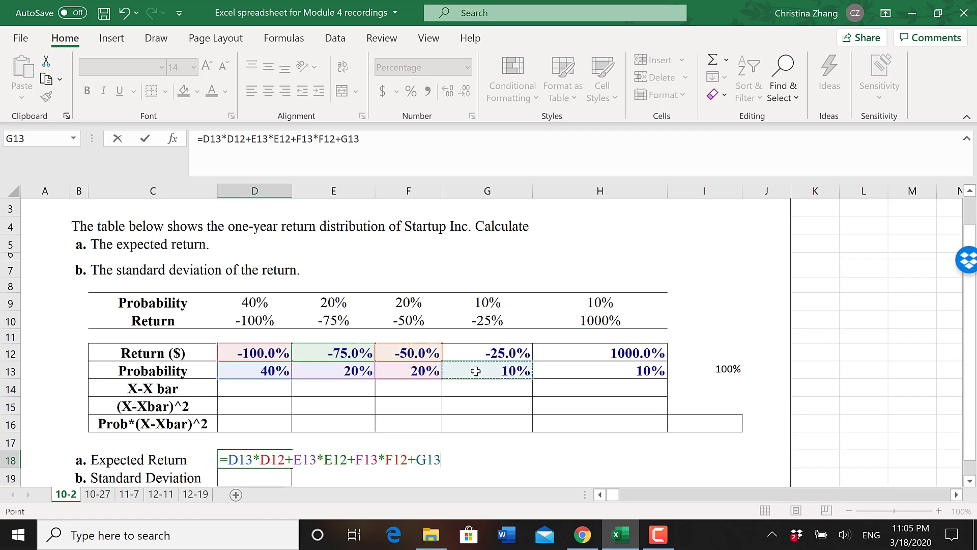
{"action": "type", "text": "*"}
{"action": "left_click", "coordinate": [499, 353]}
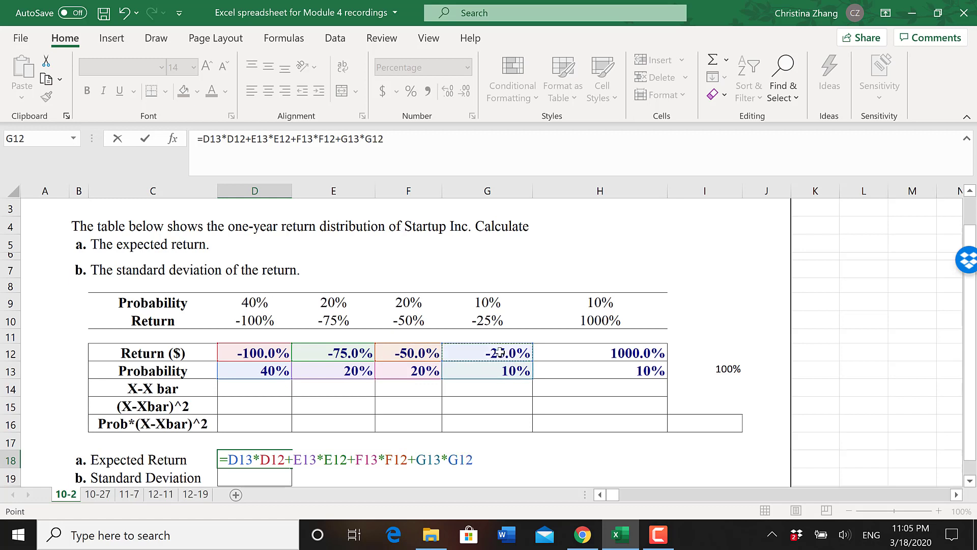
{"action": "type", "text": "+"}
{"action": "left_click", "coordinate": [618, 369]}
{"action": "type", "text": "*"}
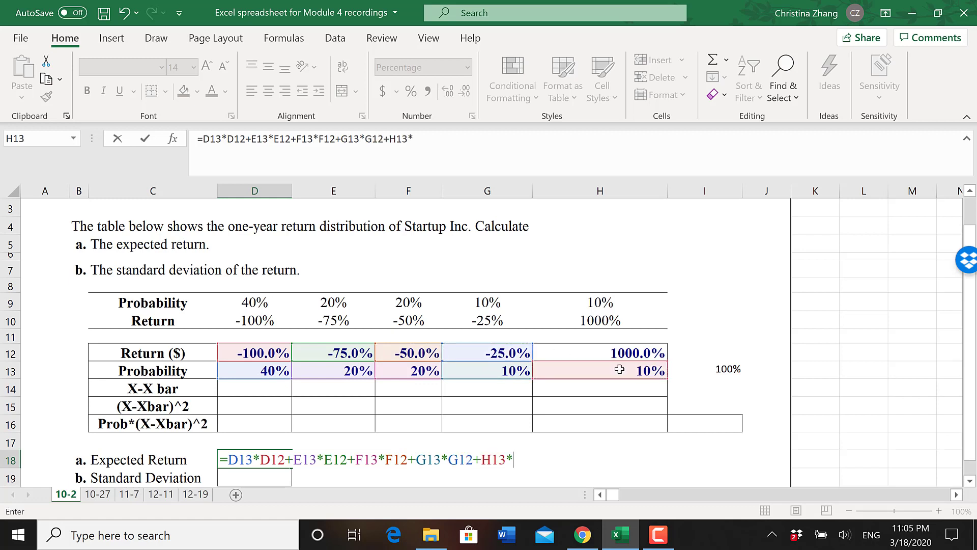
{"action": "left_click", "coordinate": [643, 356]}
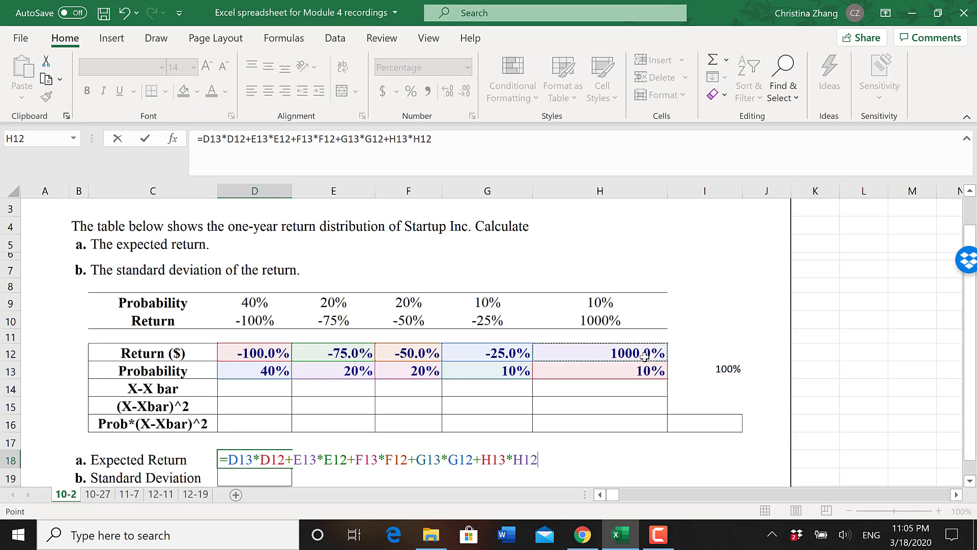
{"action": "key", "text": "Return"}
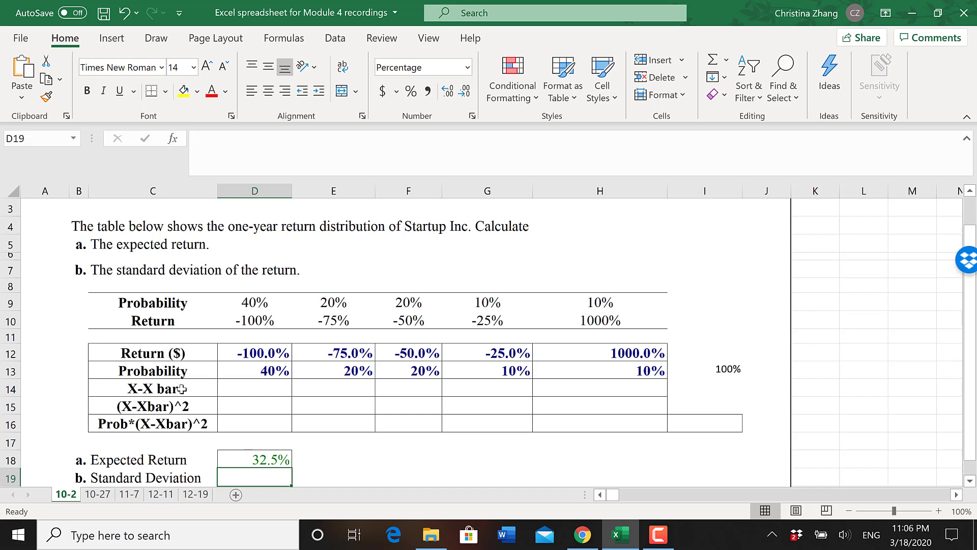
- Calculate the first X-X bar deviation in D14 as =D12-$D$18, with the expected return as an absolute reference
{"action": "left_click", "coordinate": [249, 385]}
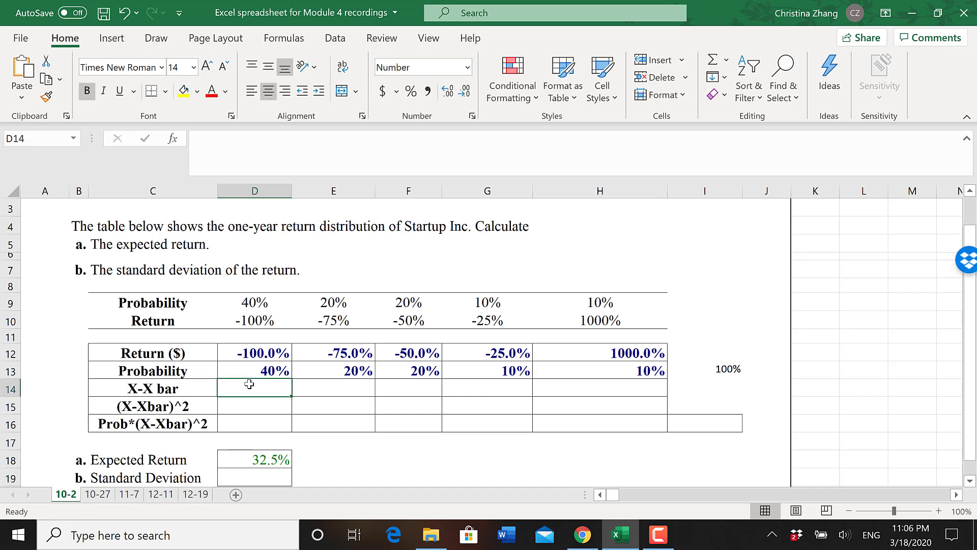
{"action": "type", "text": "="}
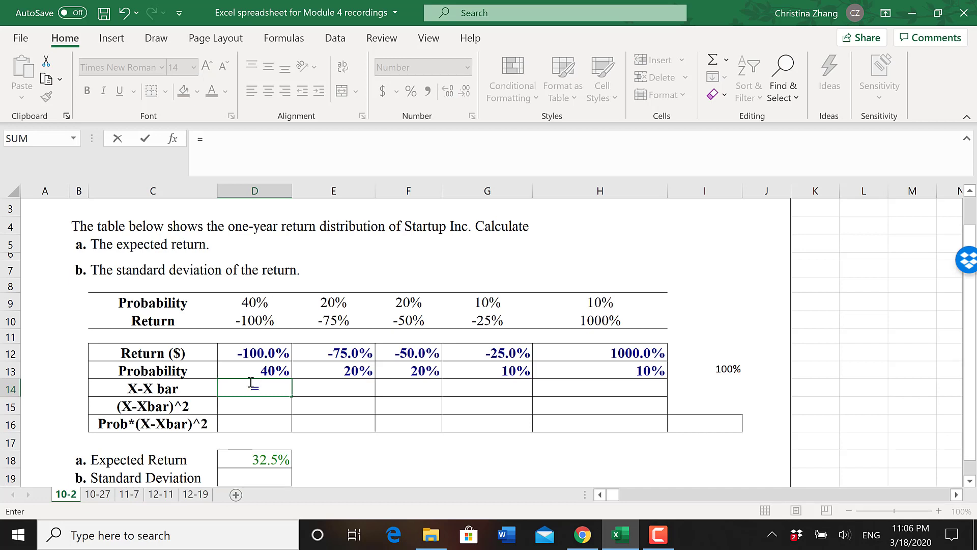
{"action": "left_click", "coordinate": [254, 353]}
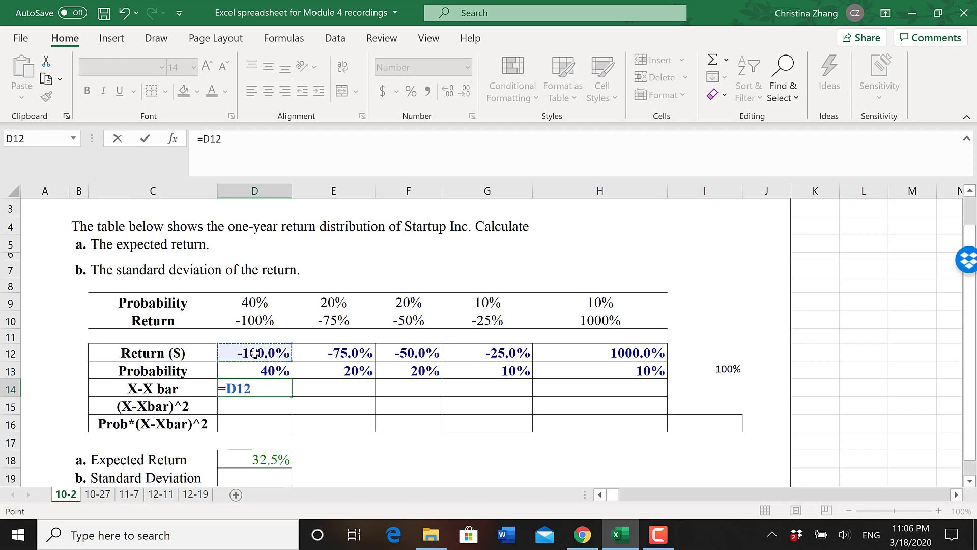
{"action": "type", "text": "-"}
{"action": "left_click", "coordinate": [267, 458]}
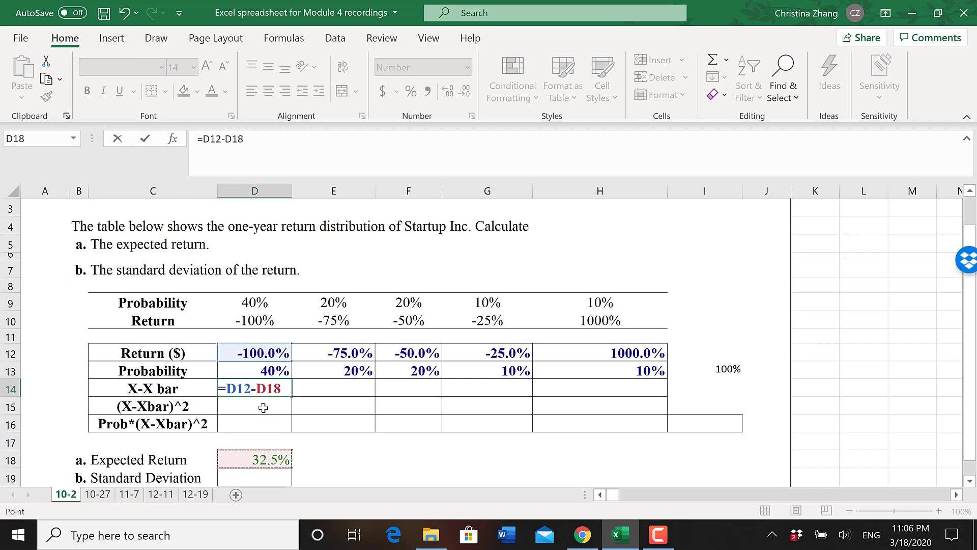
{"action": "left_click", "coordinate": [258, 389]}
{"action": "type", "text": "$"}
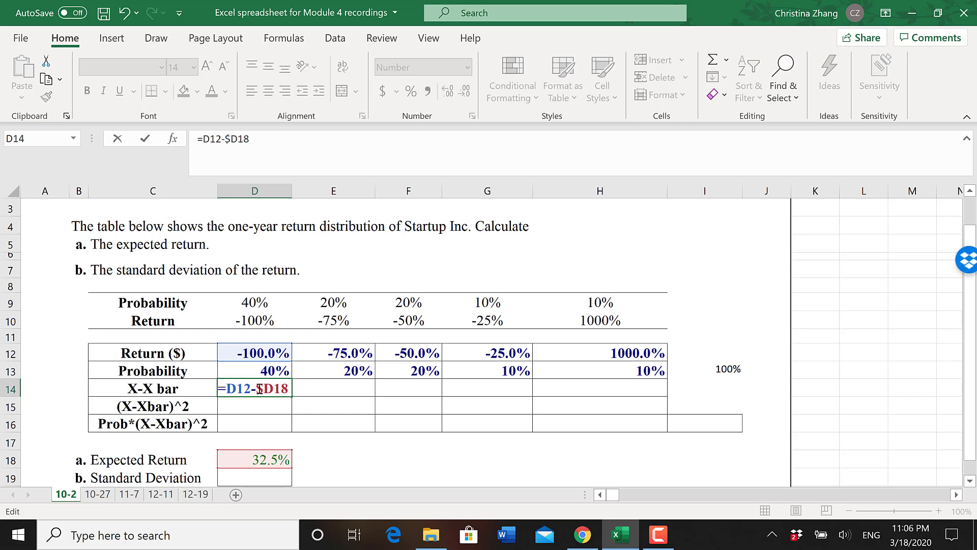
{"action": "left_click", "coordinate": [275, 389]}
{"action": "type", "text": "$"}
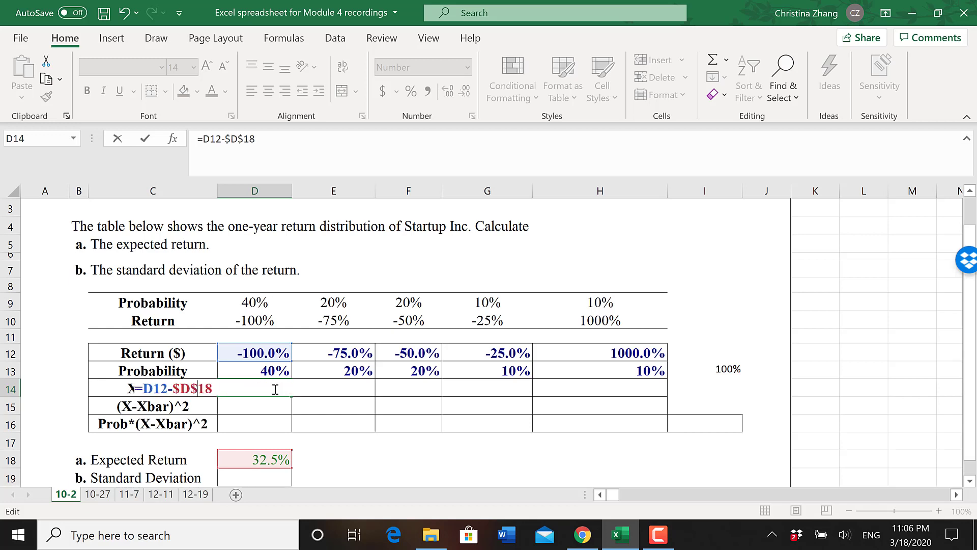
{"action": "key", "text": "Return"}
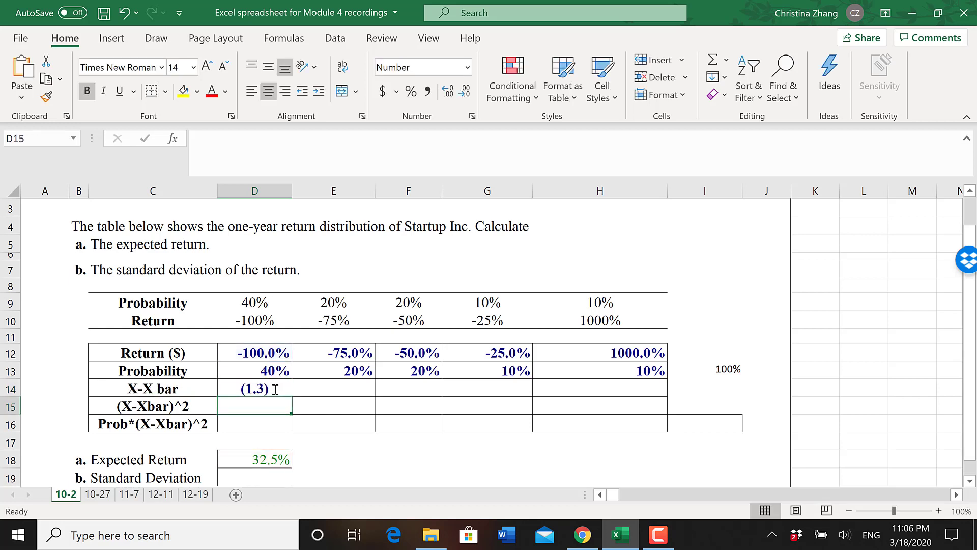
- Copy the deviation formula from D14 across the X-X bar row through H14
{"action": "left_click", "coordinate": [283, 391]}
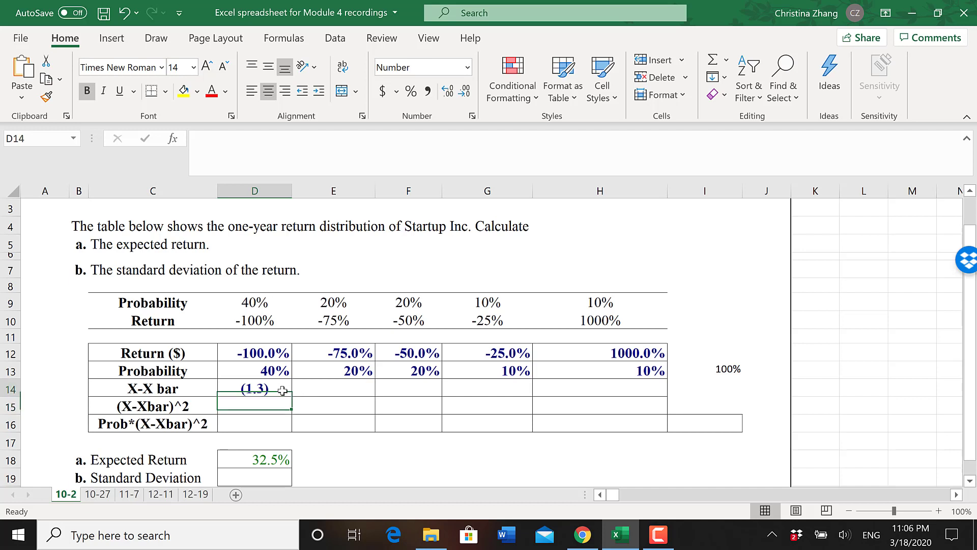
{"action": "left_click_drag", "start_coordinate": [292, 396], "coordinate": [619, 392]}
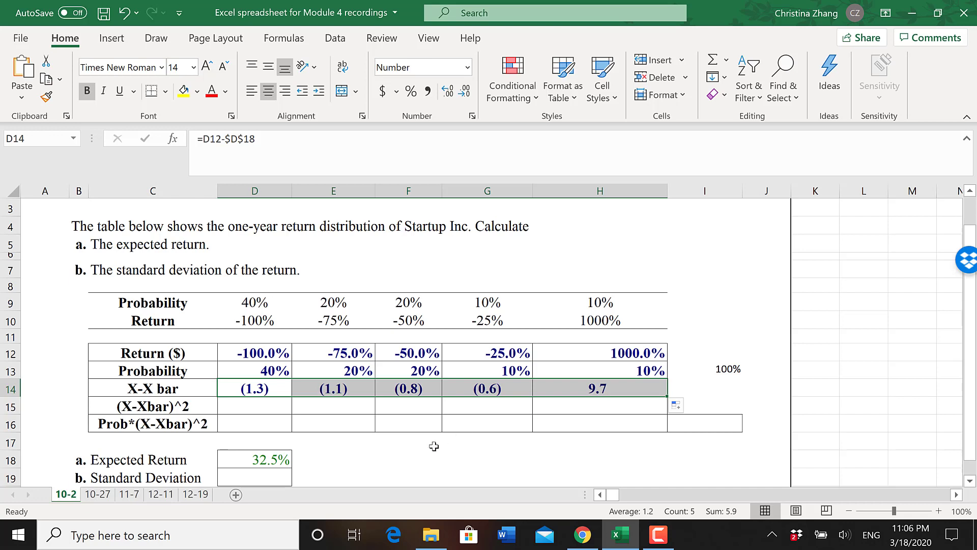
{"action": "left_click", "coordinate": [407, 475]}
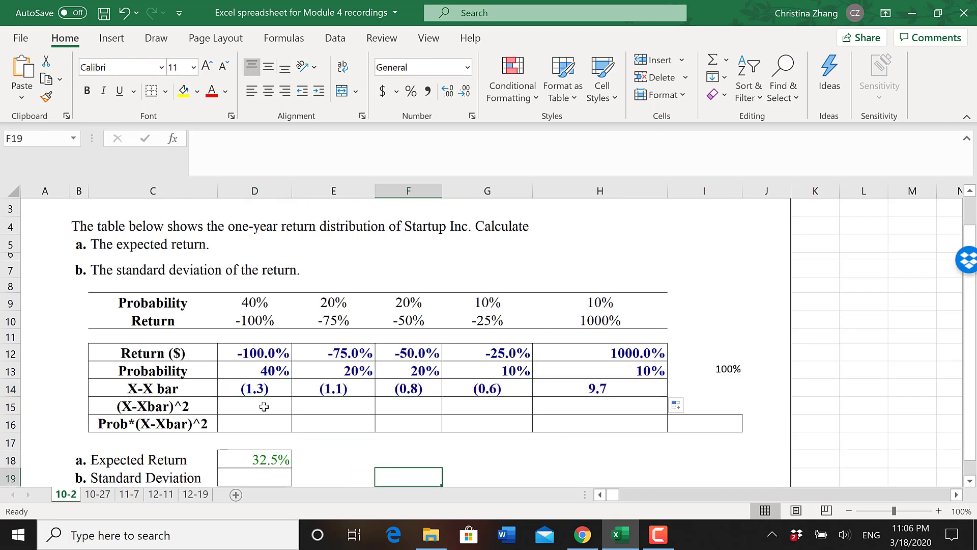
- Format the X-X bar values in D14:H14 as percentages and check the copied formula in E14
{"action": "left_click_drag", "start_coordinate": [255, 389], "coordinate": [623, 390]}
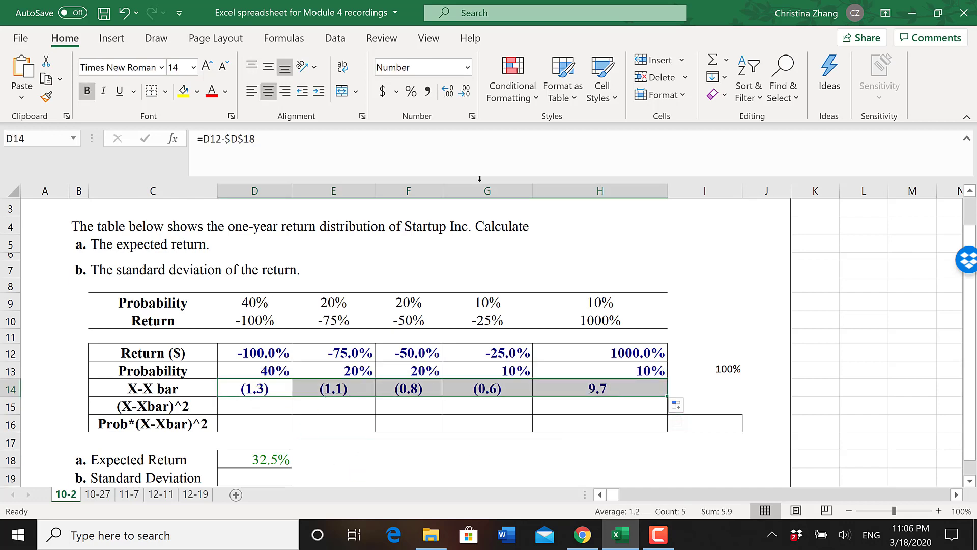
{"action": "left_click", "coordinate": [411, 91]}
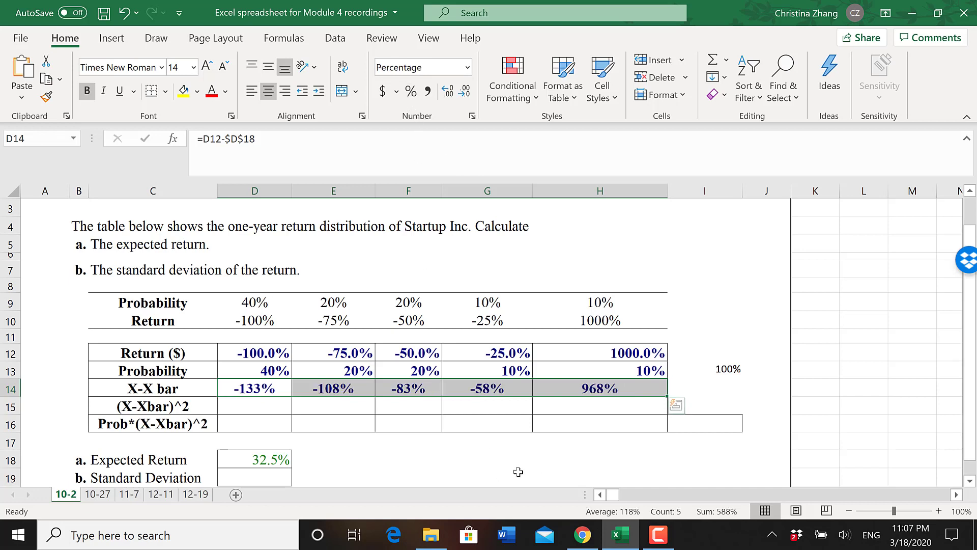
{"action": "left_click", "coordinate": [518, 472]}
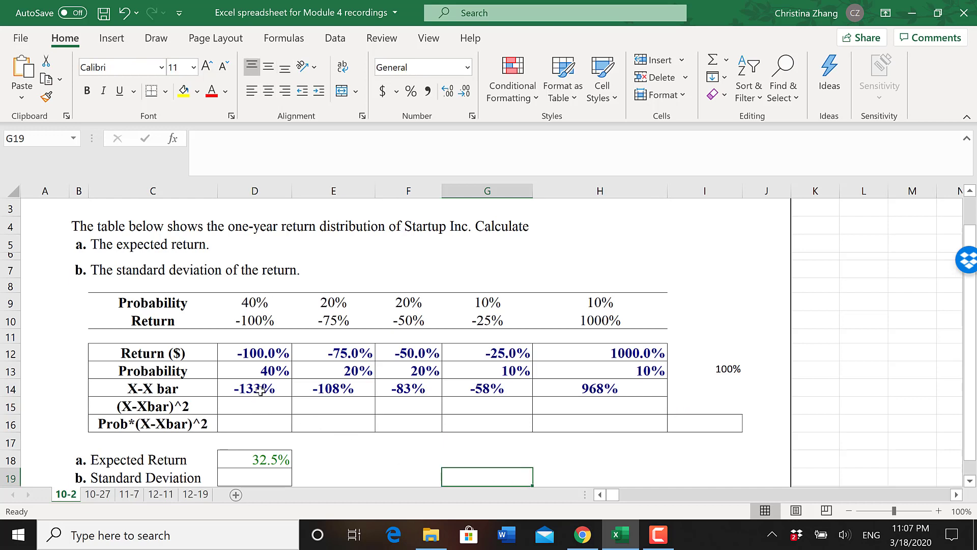
{"action": "left_click", "coordinate": [338, 394]}
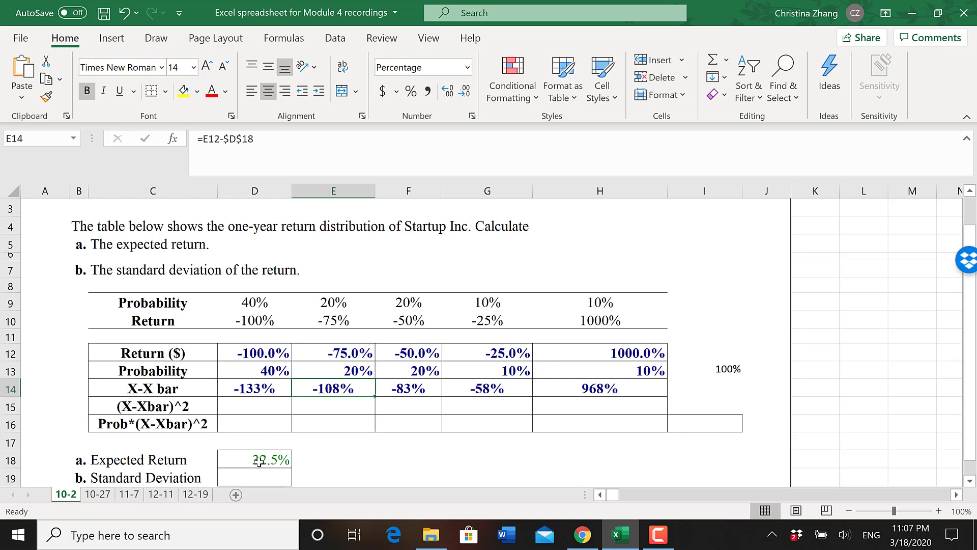
- Calculate the first squared deviation in D15 with =D14^2
{"action": "left_click", "coordinate": [253, 408]}
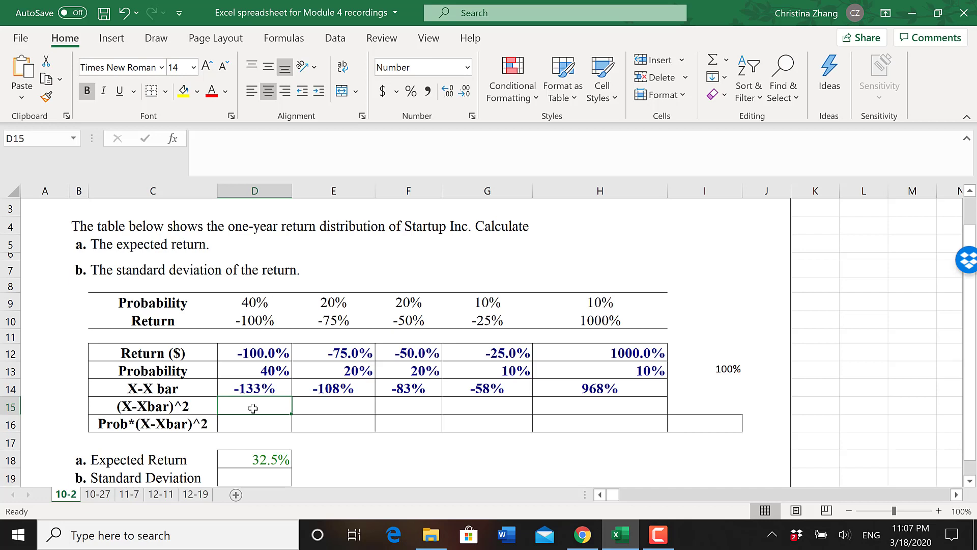
{"action": "type", "text": "="}
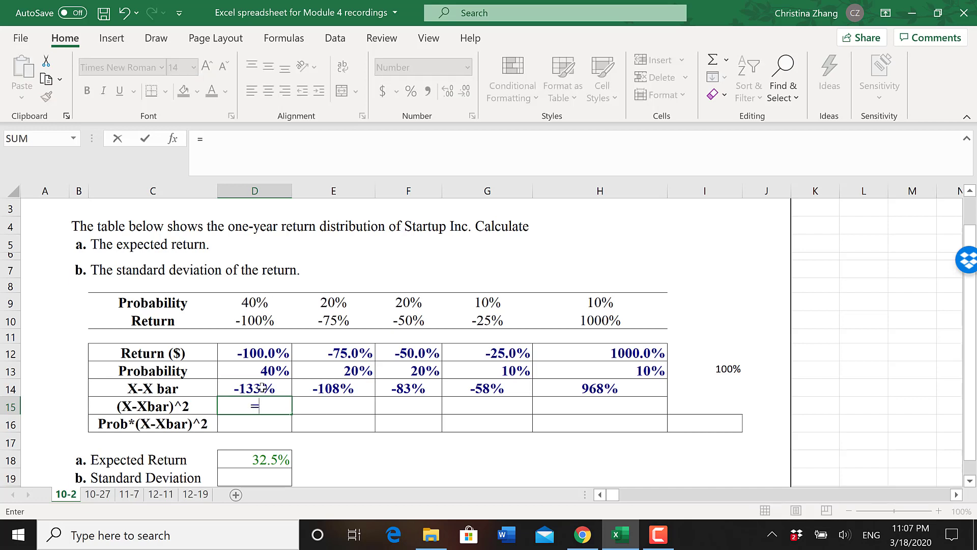
{"action": "left_click", "coordinate": [263, 387]}
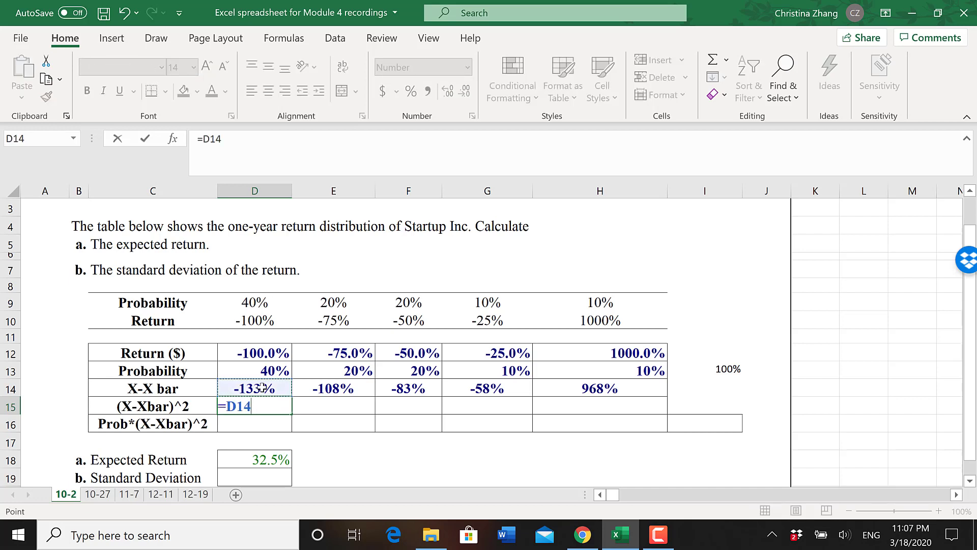
{"action": "type", "text": "^2"}
{"action": "key", "text": "Return"}
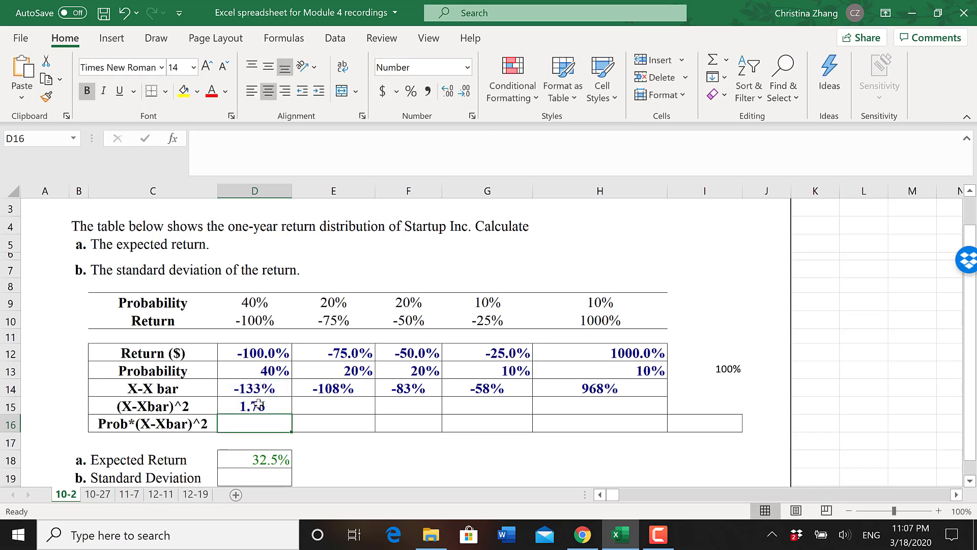
- Copy the squared deviation formula from D15 across through H15 and format D15:H15 as percentages
{"action": "left_click", "coordinate": [260, 405]}
{"action": "left_click_drag", "start_coordinate": [293, 414], "coordinate": [626, 401]}
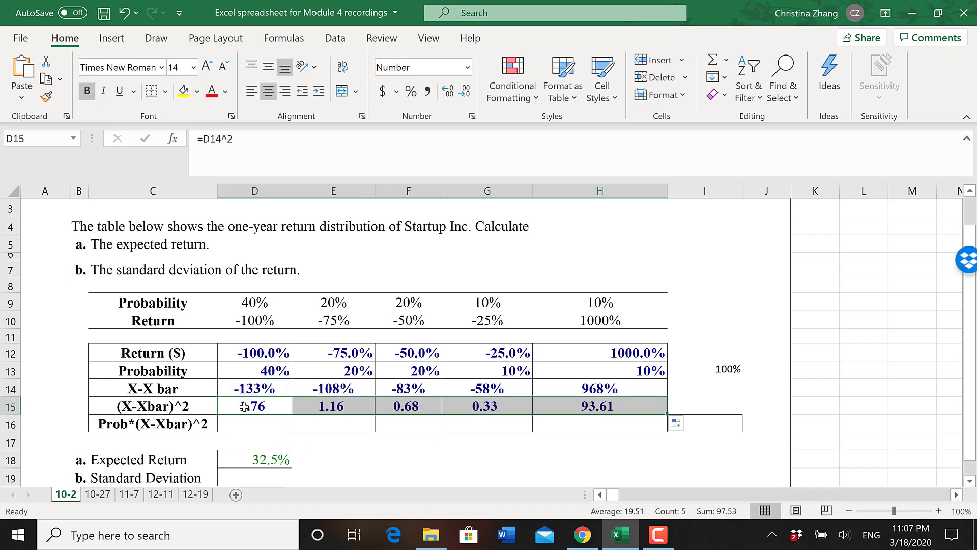
{"action": "left_click_drag", "start_coordinate": [244, 406], "coordinate": [631, 409]}
{"action": "left_click", "coordinate": [411, 91]}
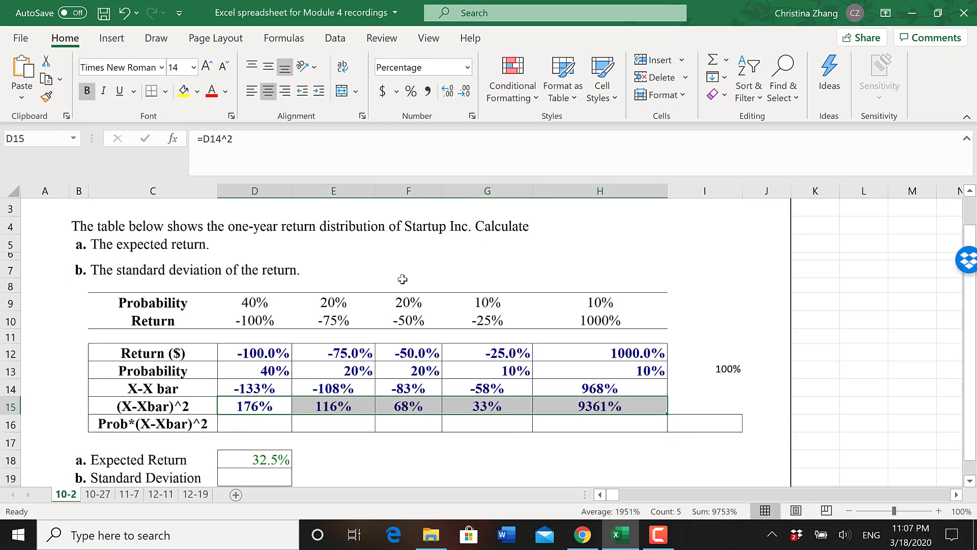
{"action": "left_click", "coordinate": [452, 473]}
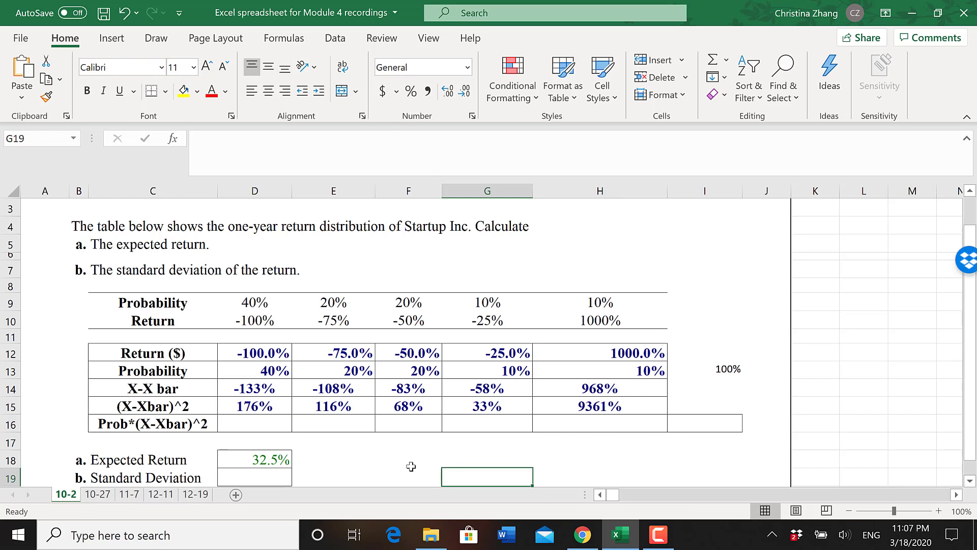
- Calculate the first probability-weighted squared deviation in D16 with =D13*D15
{"action": "left_click", "coordinate": [261, 428]}
{"action": "type", "text": "="}
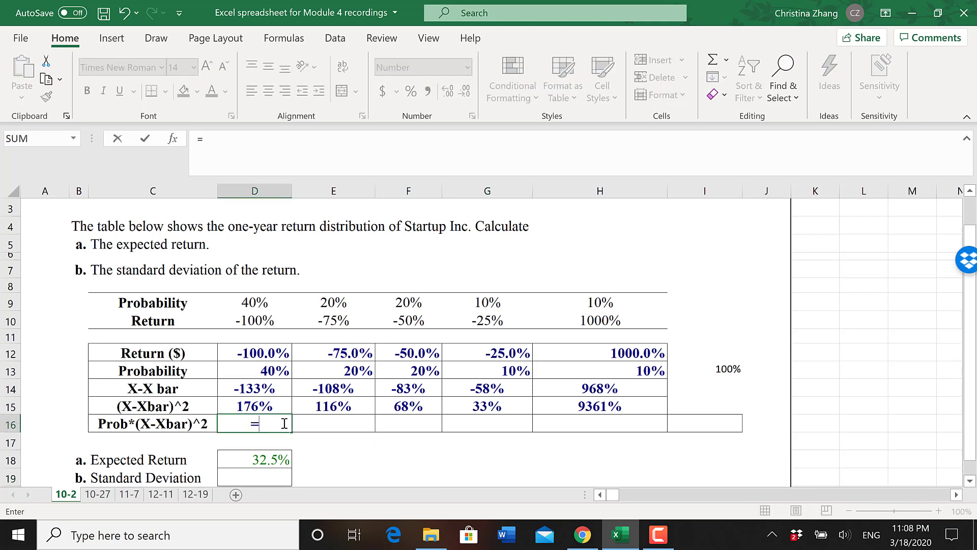
{"action": "left_click", "coordinate": [260, 369]}
{"action": "type", "text": "*"}
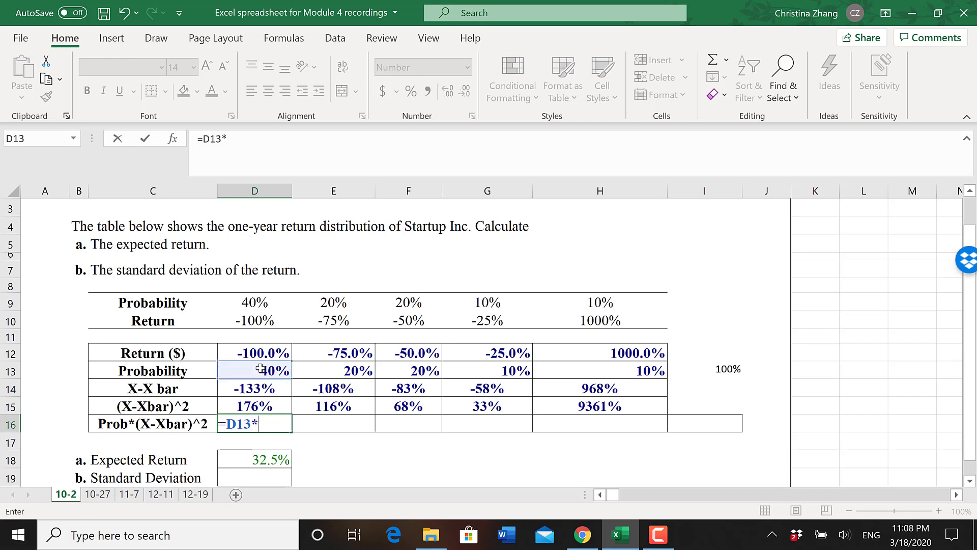
{"action": "left_click", "coordinate": [249, 406]}
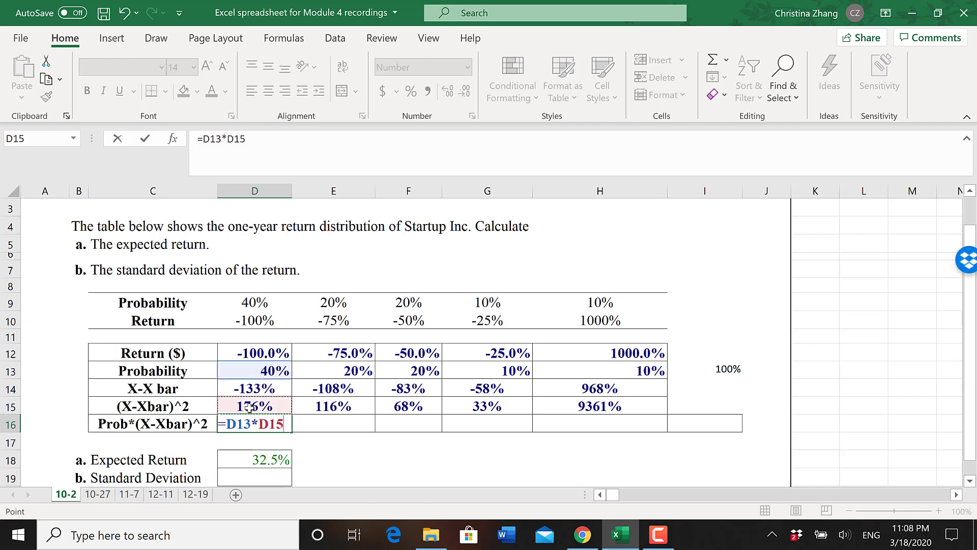
{"action": "key", "text": "Return"}
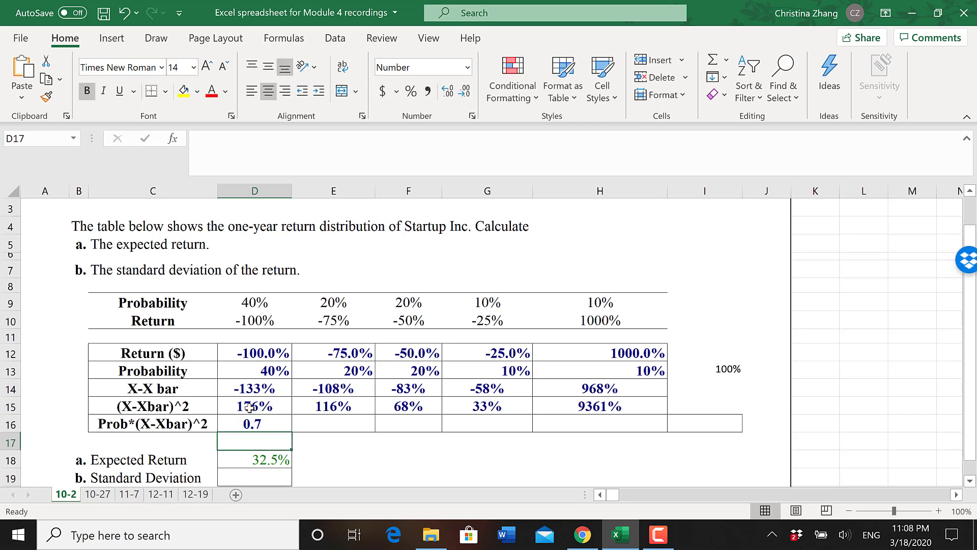
- Copy the Prob*(X-Xbar)^2 formula from D16 across through H16 and format D16:H16 as percentages
{"action": "left_click", "coordinate": [266, 425]}
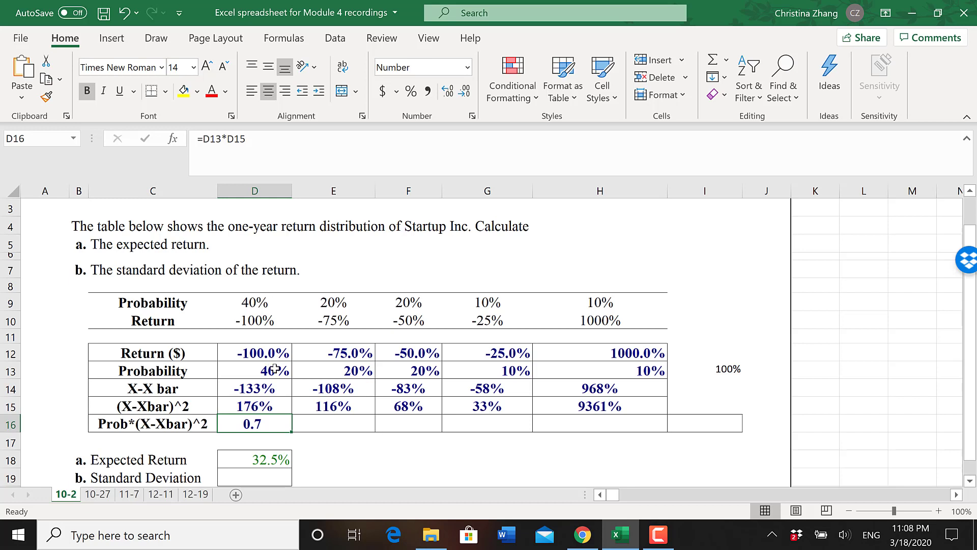
{"action": "left_click_drag", "start_coordinate": [294, 433], "coordinate": [654, 441]}
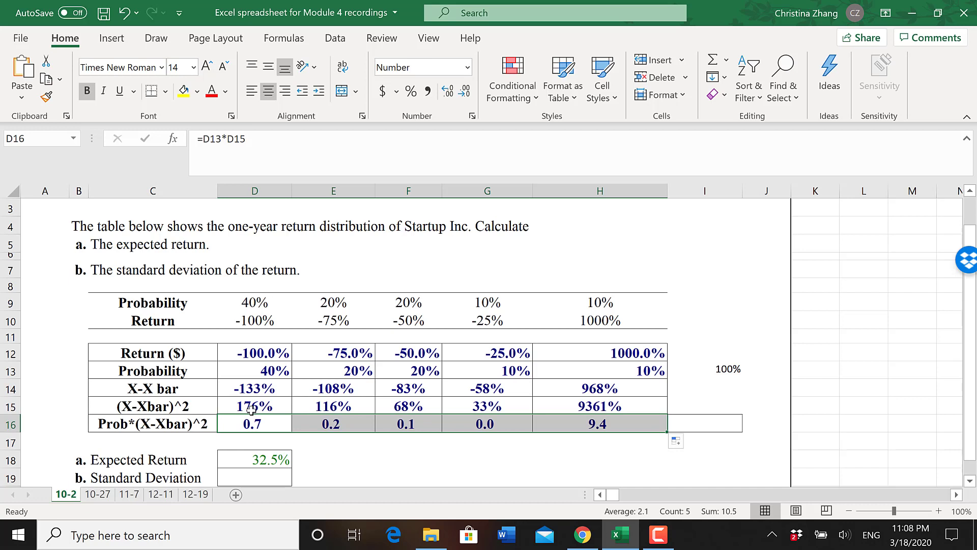
{"action": "left_click_drag", "start_coordinate": [255, 422], "coordinate": [654, 421]}
{"action": "left_click", "coordinate": [411, 91]}
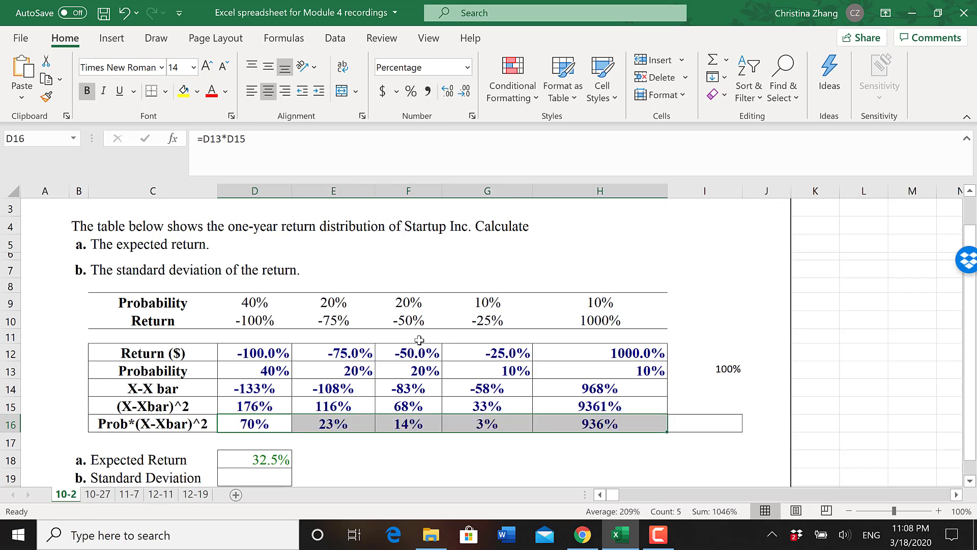
- Calculate the standard deviation in D19 with =SQRT(SUM(D16:H16)) and check the formulas in D19 and D16
{"action": "left_click", "coordinate": [265, 480]}
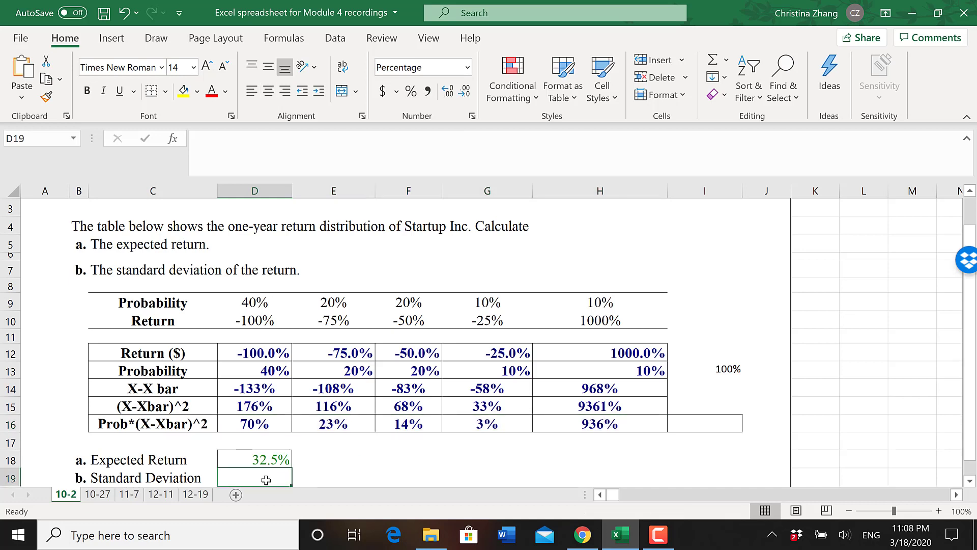
{"action": "type", "text": "="}
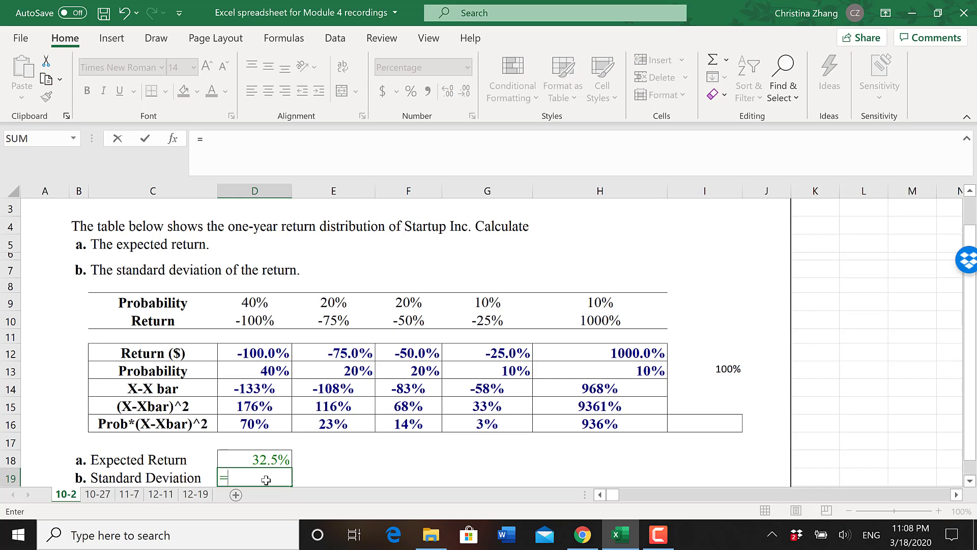
{"action": "type", "text": "sr"}
{"action": "key", "text": "BackSpace"}
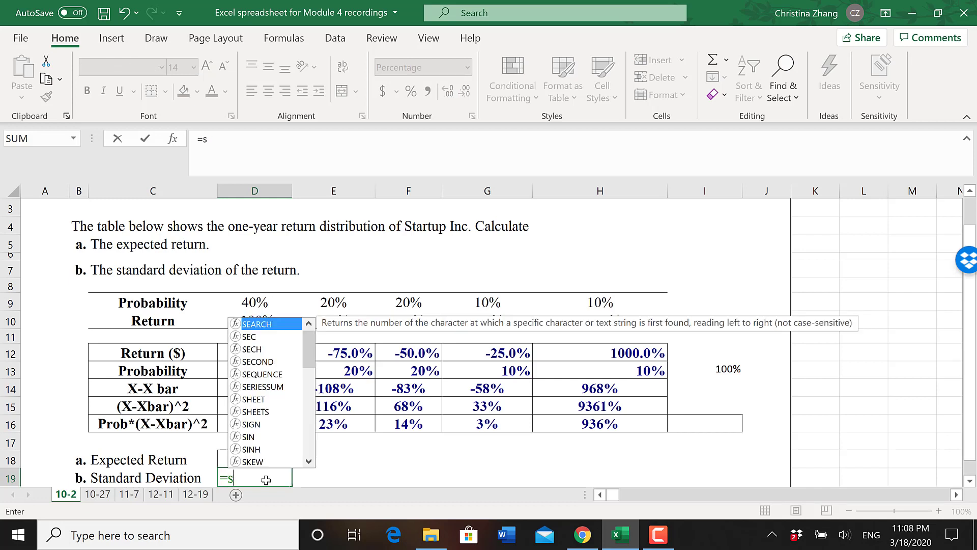
{"action": "type", "text": "qrt"}
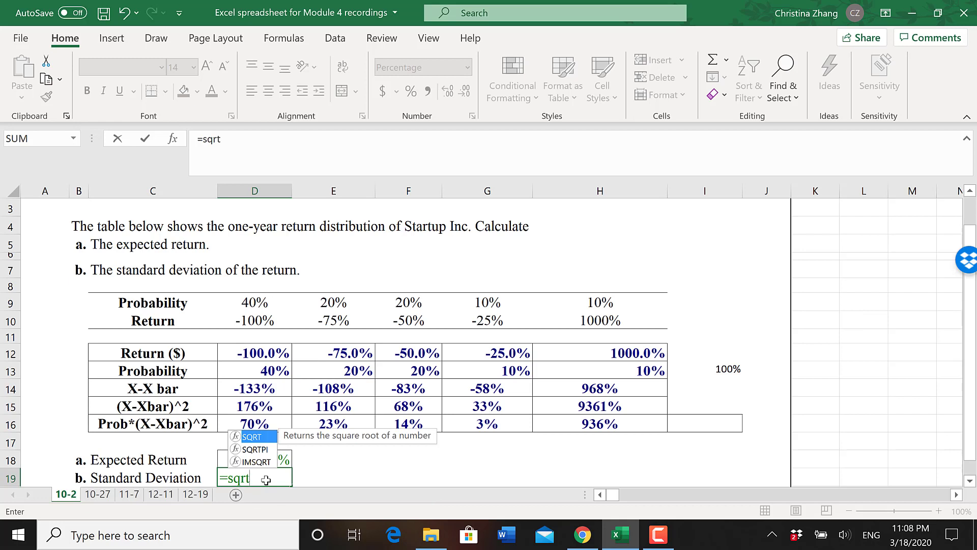
{"action": "type", "text": "("}
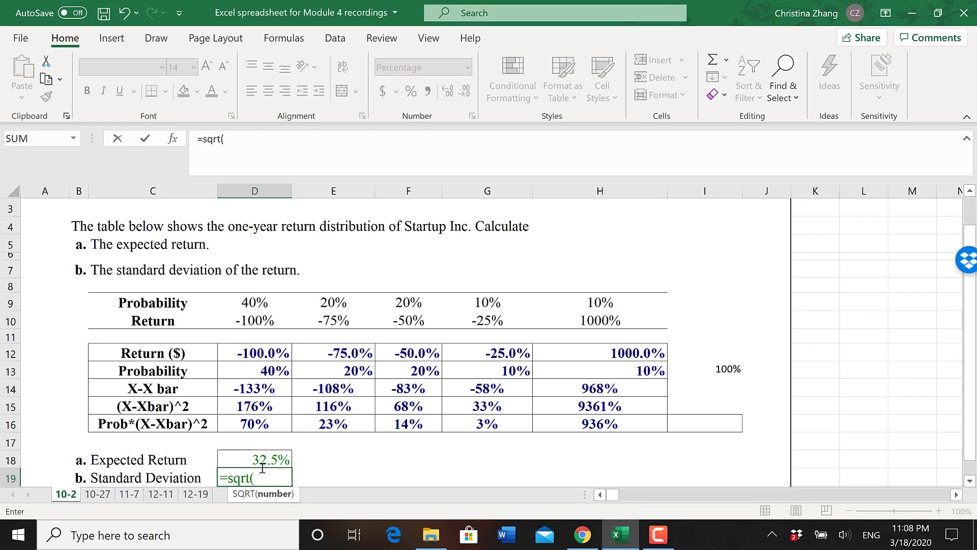
{"action": "type", "text": "sum("}
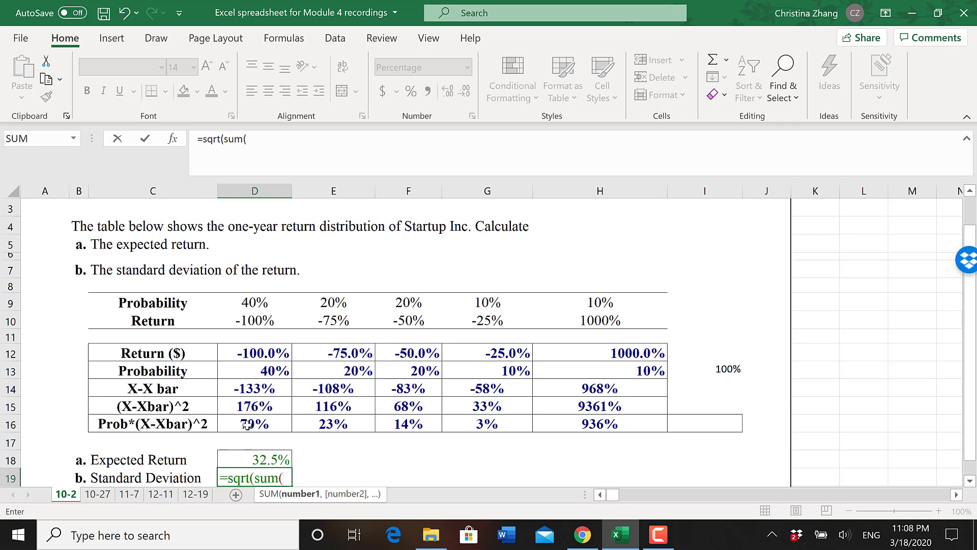
{"action": "left_click_drag", "start_coordinate": [250, 425], "coordinate": [586, 417]}
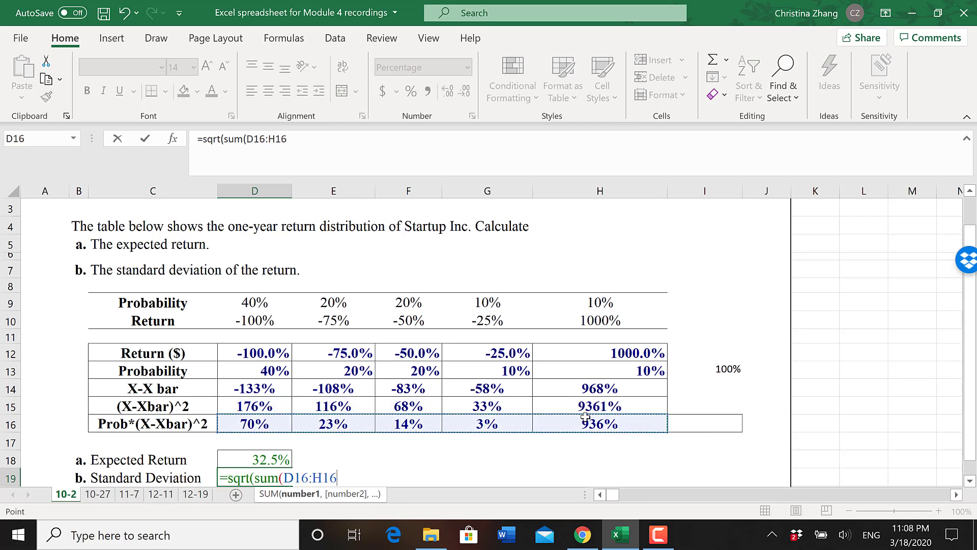
{"action": "type", "text": "))"}
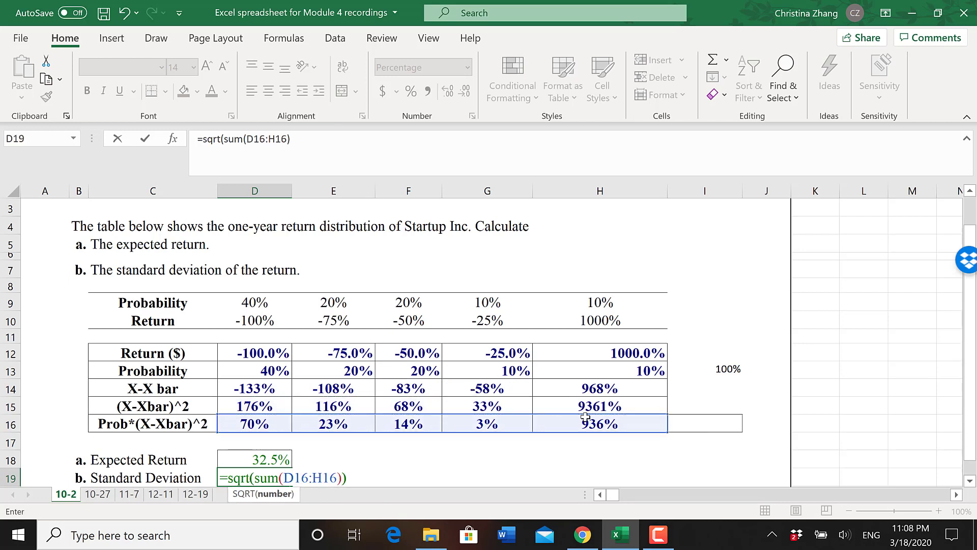
{"action": "key", "text": "Return"}
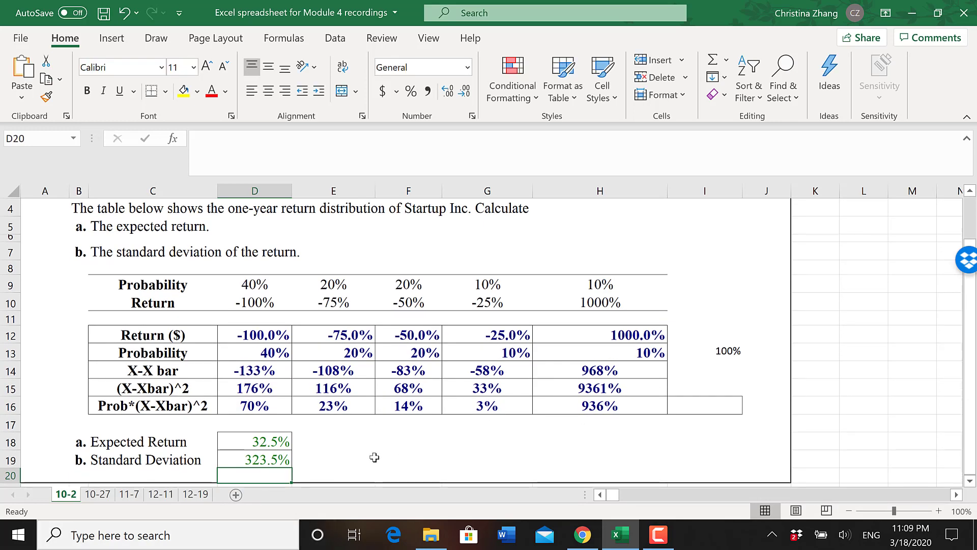
{"action": "left_click", "coordinate": [282, 461]}
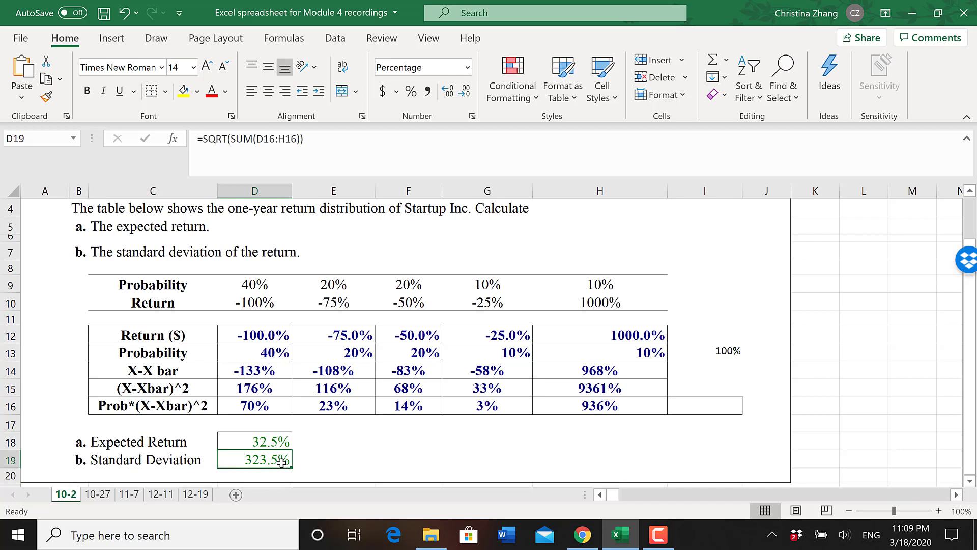
{"action": "left_click", "coordinate": [280, 410]}
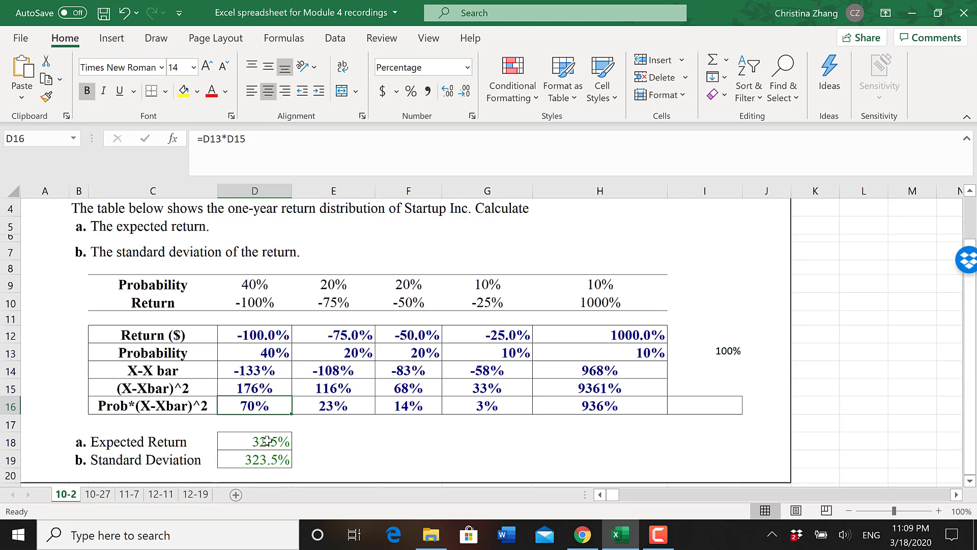
{"action": "left_click", "coordinate": [267, 458]}
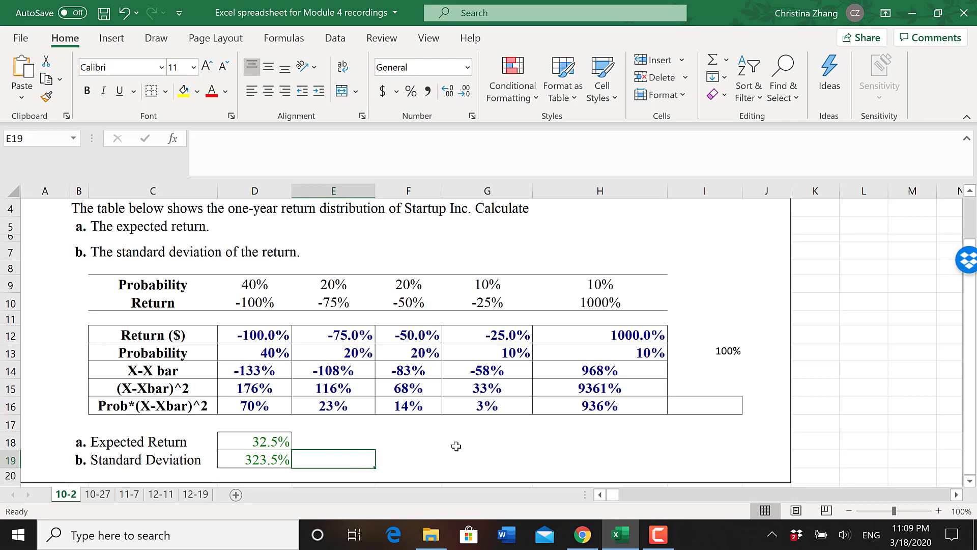
- Open the 10-27 worksheet and review the problem statement, the return data and the two strategy tables
{"action": "left_click", "coordinate": [98, 494]}
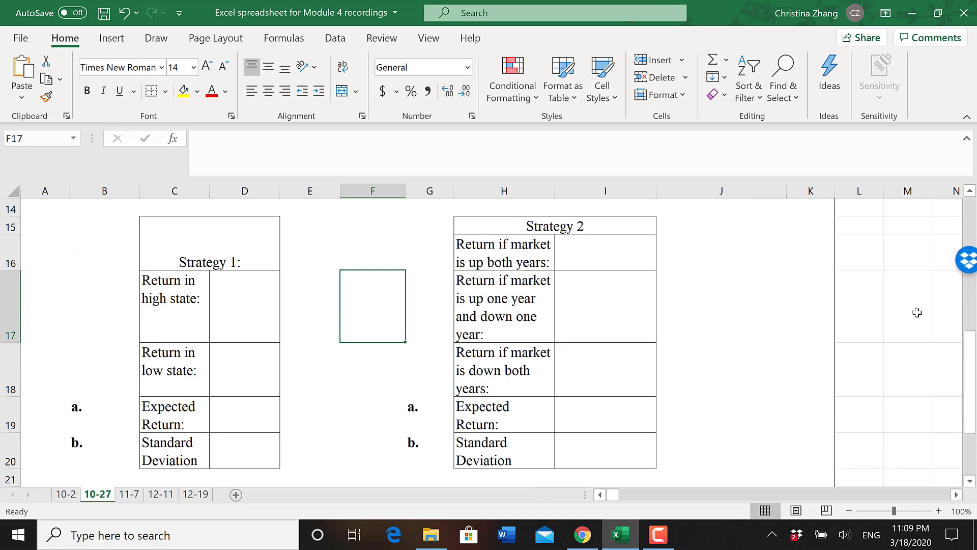
{"action": "left_click_drag", "start_coordinate": [972, 381], "coordinate": [972, 257]}
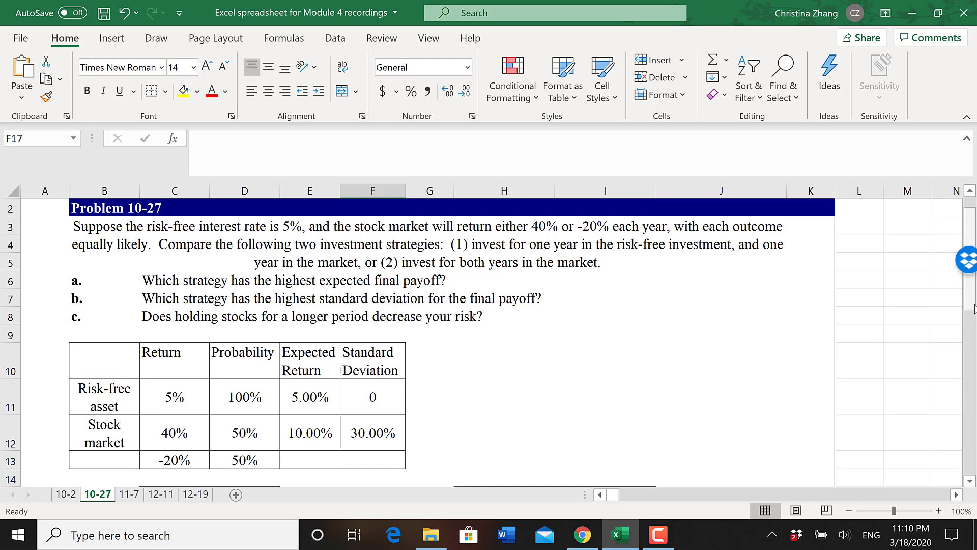
{"action": "left_click_drag", "start_coordinate": [975, 308], "coordinate": [971, 405]}
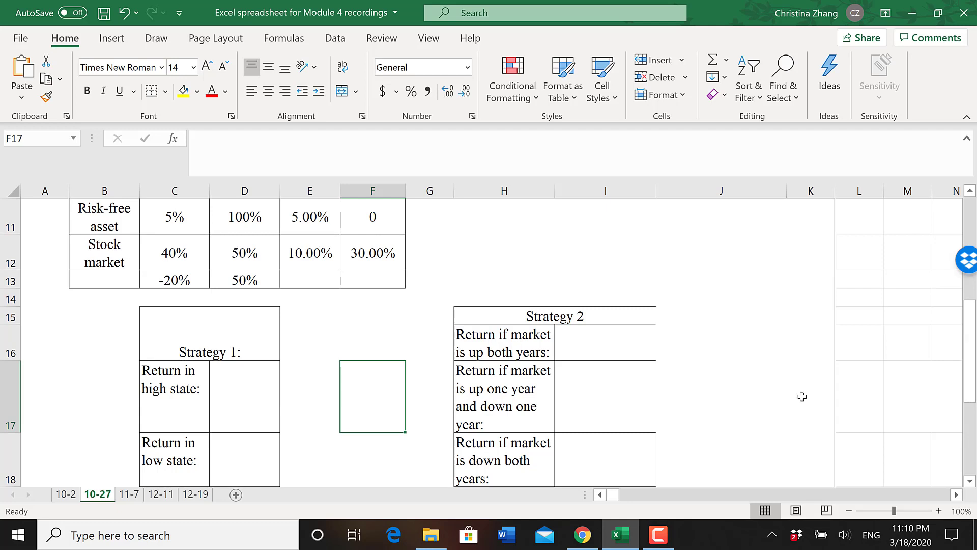
- Enter (1+5%)*(1+ in D17 as the beginning of Strategy 1's high-state return calculation
{"action": "left_click", "coordinate": [220, 385]}
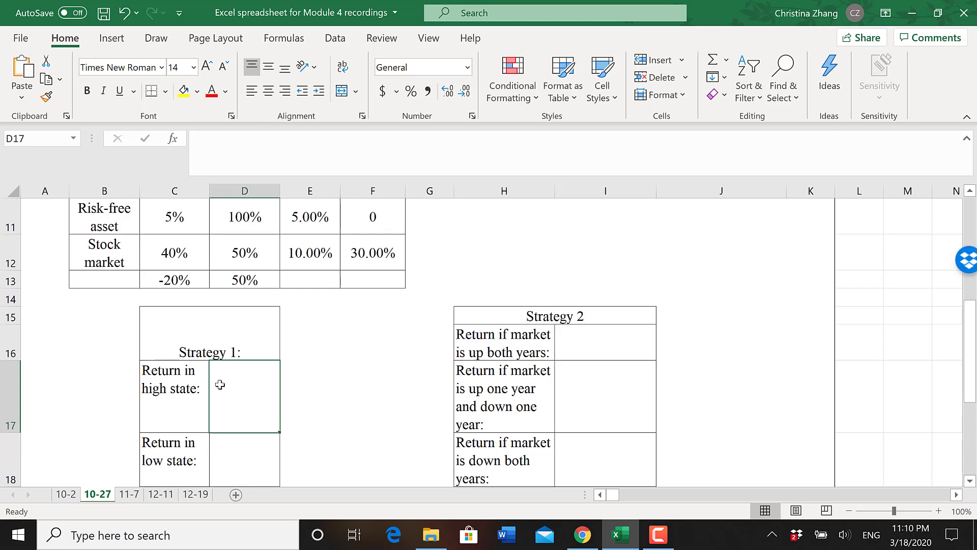
{"action": "type", "text": "("}
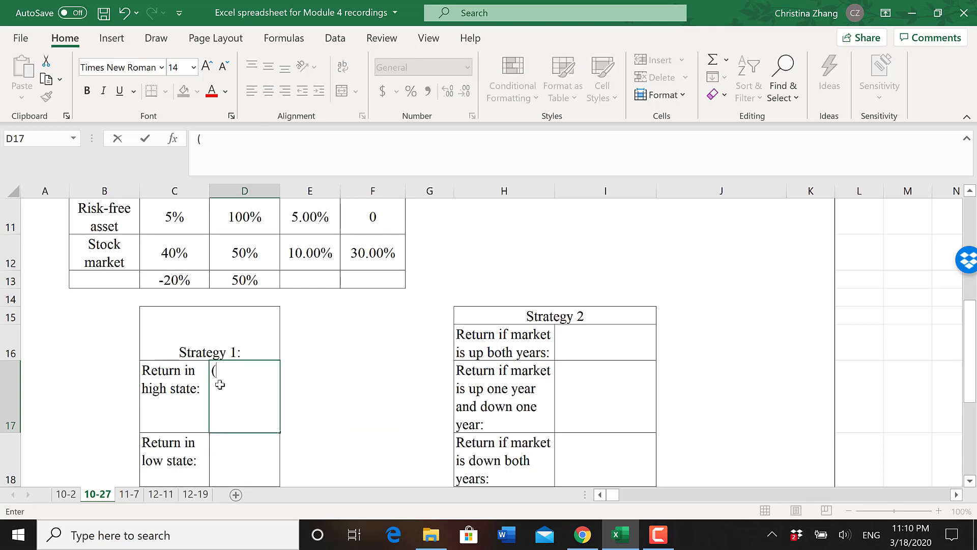
{"action": "type", "text": "1+5%)*("}
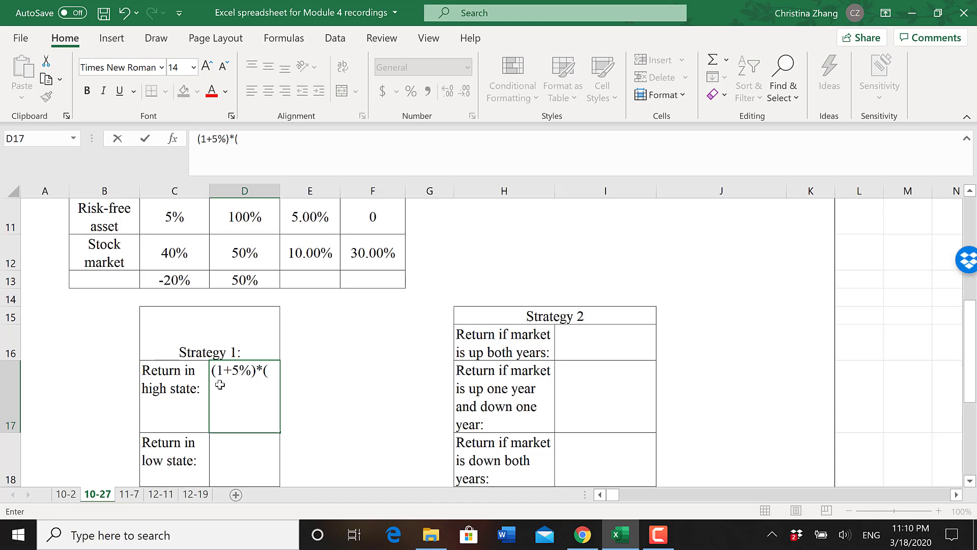
{"action": "type", "text": "1+"}
{"action": "left_click", "coordinate": [189, 258]}
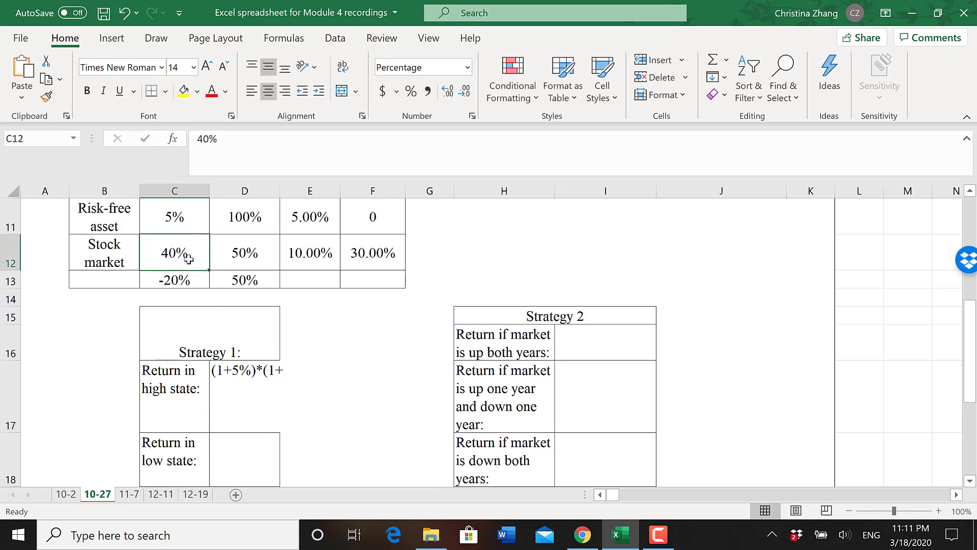
{"action": "type", "text": ")"}
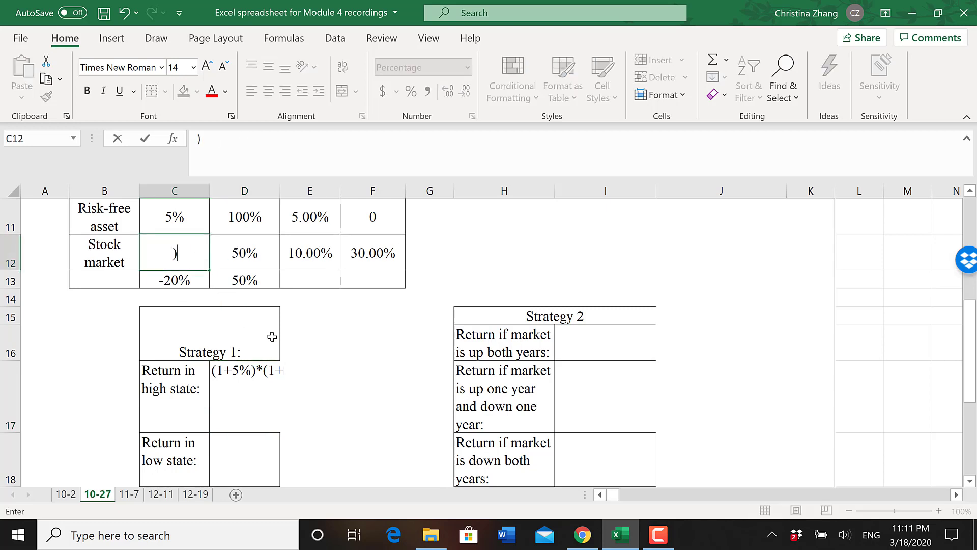
{"action": "key", "text": "BackSpace"}
{"action": "left_click", "coordinate": [265, 371]}
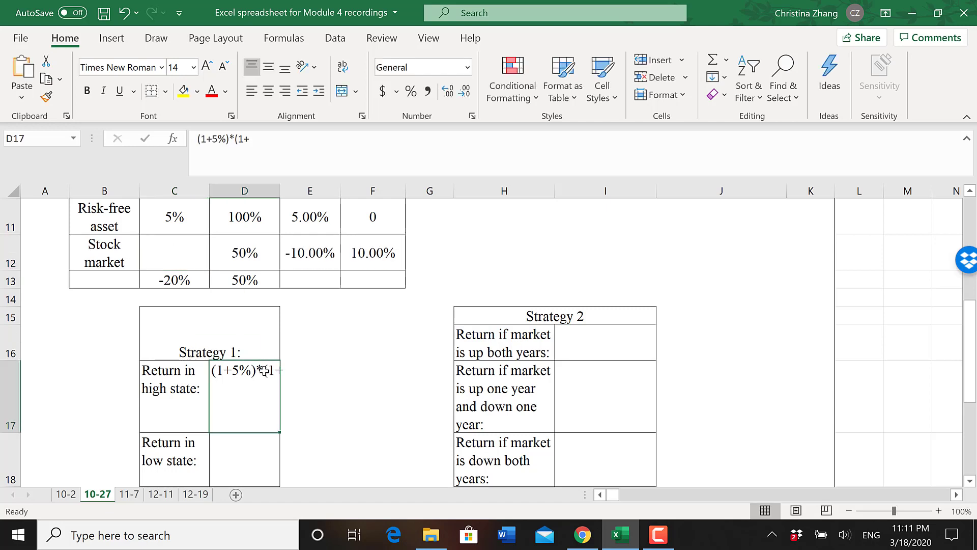
{"action": "left_click", "coordinate": [130, 16]}
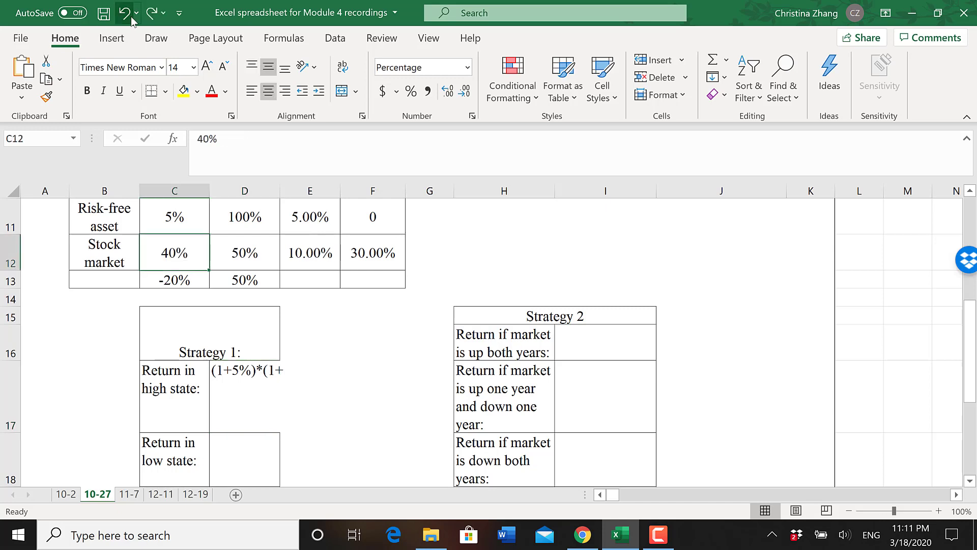
- Complete D17 as =(1+5%)*(1+C12)-1 for Strategy 1's return in the high state, and check its 1+C12 term
{"action": "left_click", "coordinate": [238, 374]}
{"action": "left_click", "coordinate": [200, 139]}
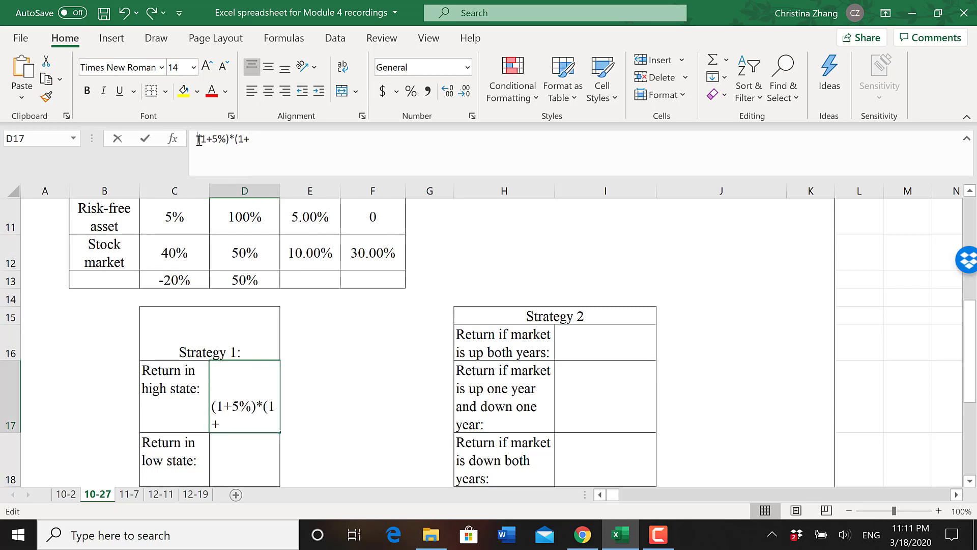
{"action": "type", "text": "="}
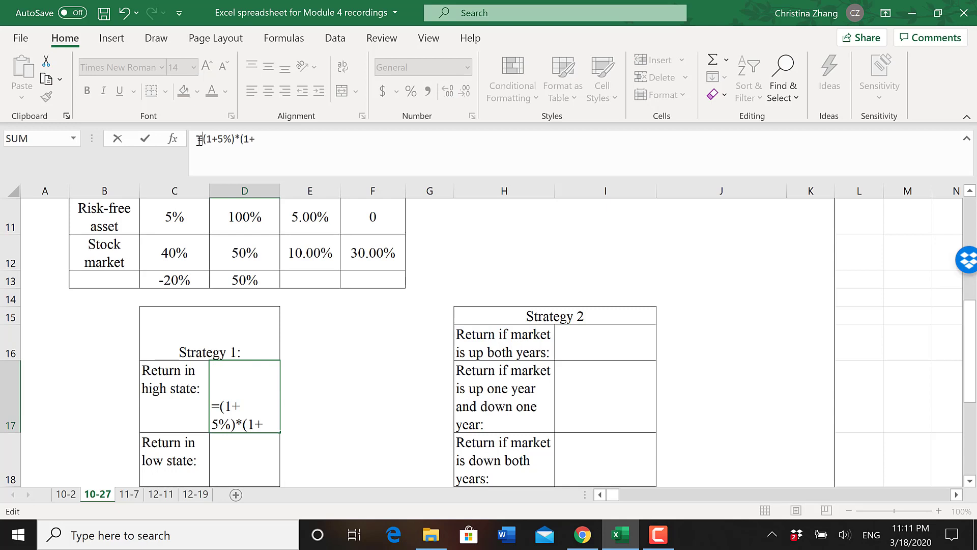
{"action": "left_click", "coordinate": [258, 139]}
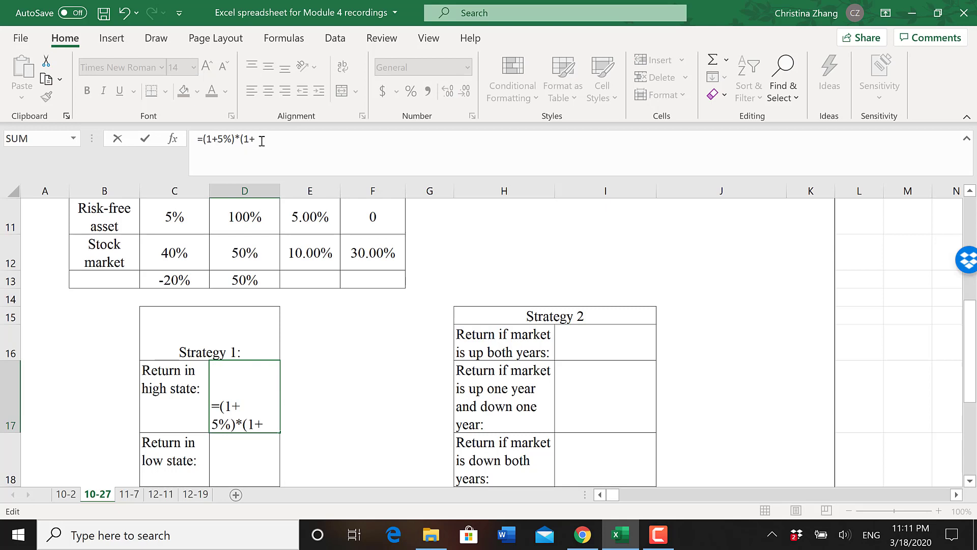
{"action": "left_click", "coordinate": [178, 256]}
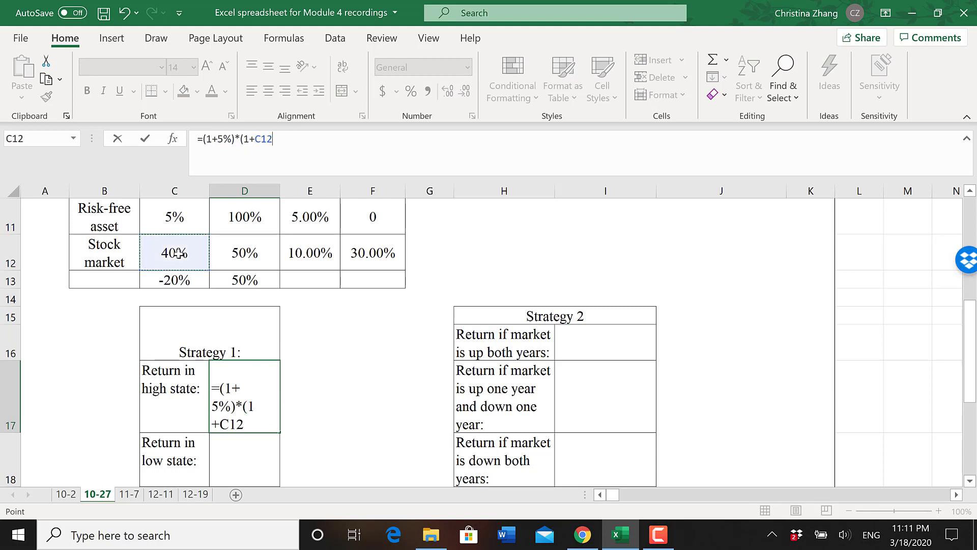
{"action": "type", "text": ")"}
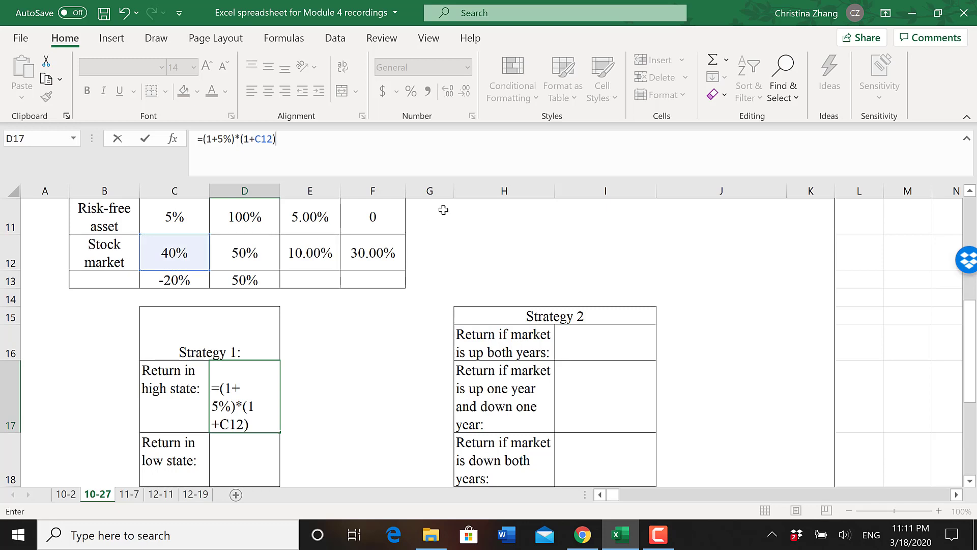
{"action": "type", "text": "-1"}
{"action": "key", "text": "Return"}
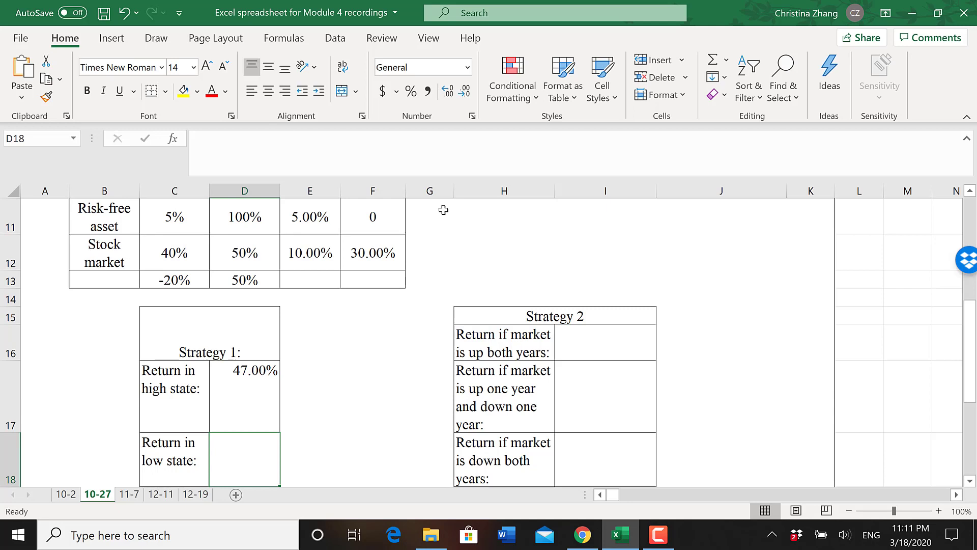
{"action": "left_click", "coordinate": [255, 393]}
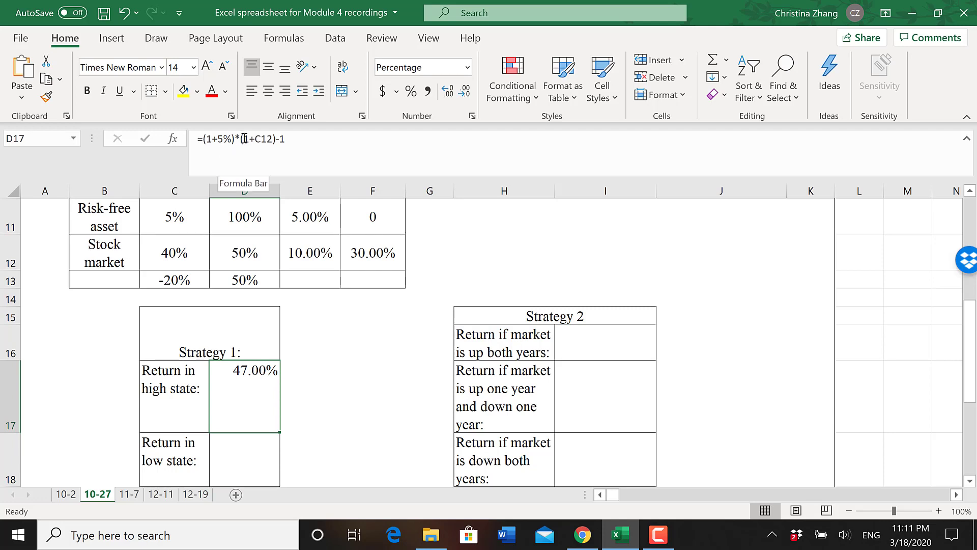
{"action": "left_click_drag", "start_coordinate": [244, 139], "coordinate": [267, 143]}
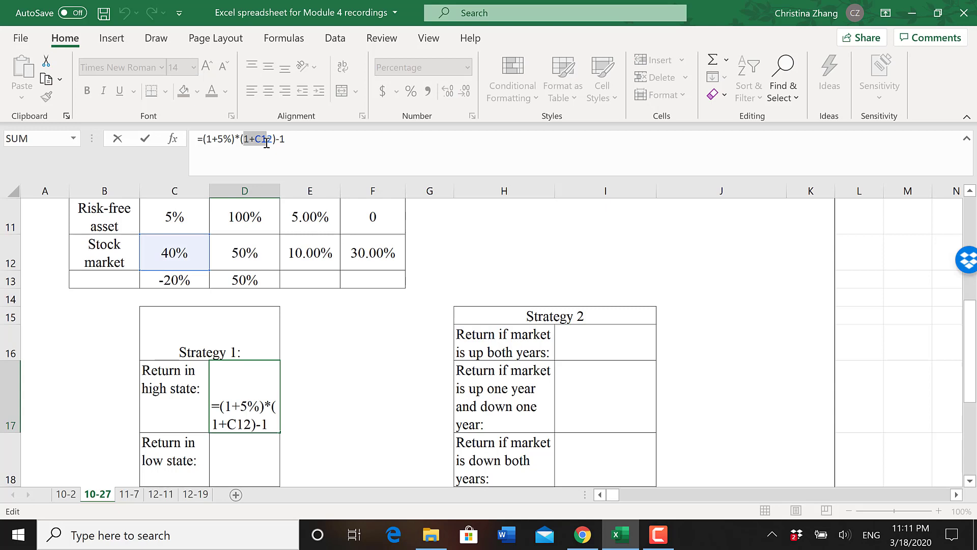
{"action": "left_click", "coordinate": [267, 143]}
- Calculate Strategy 1's return in the low state in D18 with =(1+C11)*(1+C13)-1
{"action": "left_click", "coordinate": [266, 451]}
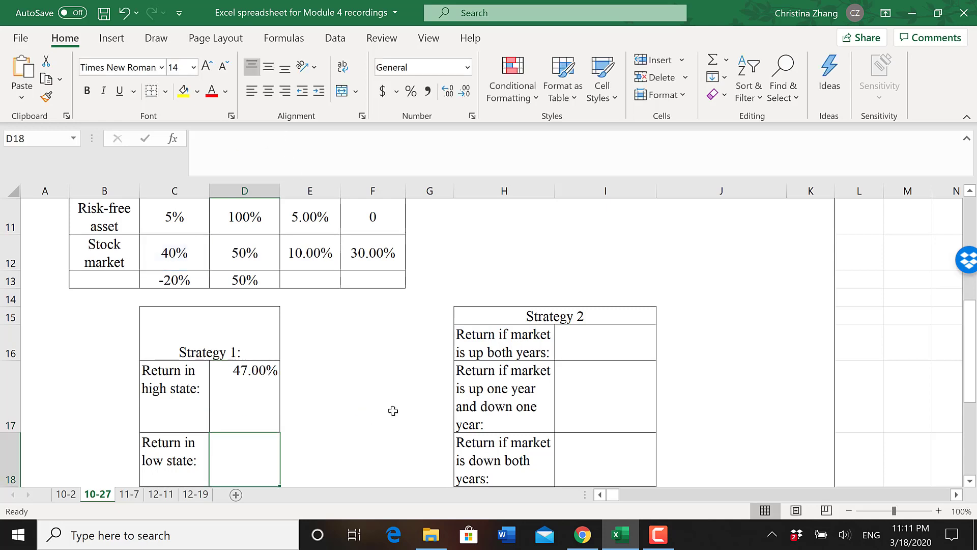
{"action": "type", "text": "=("}
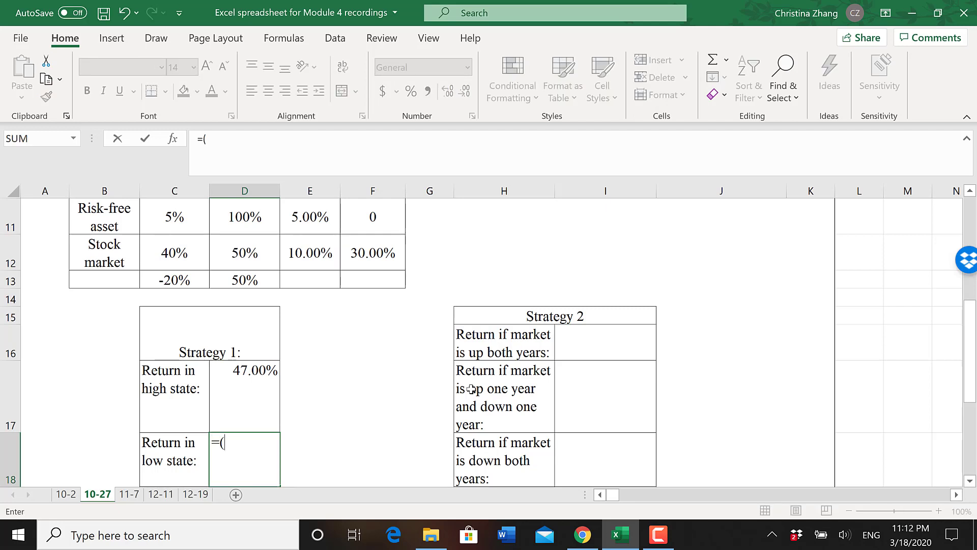
{"action": "type", "text": "1+"}
{"action": "left_click", "coordinate": [173, 215]}
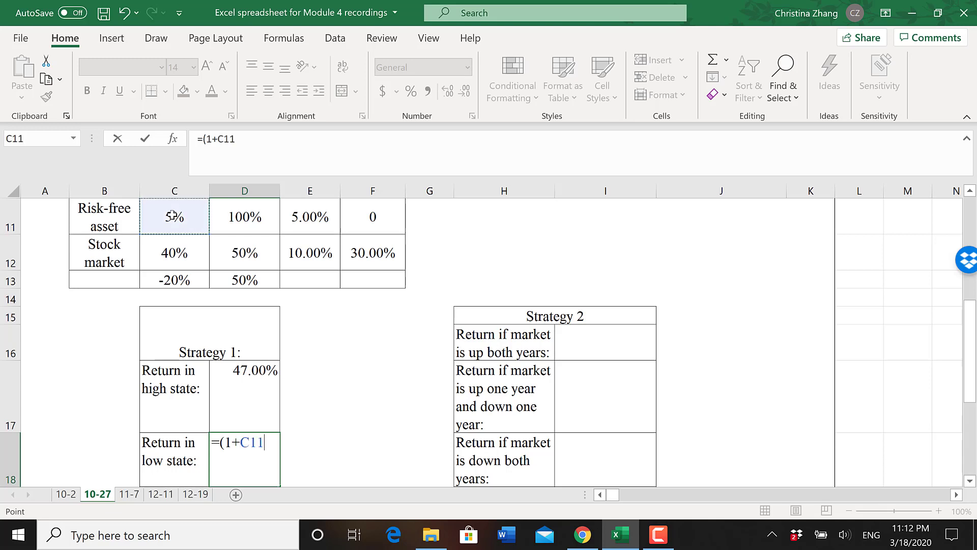
{"action": "type", "text": ")*(1+"}
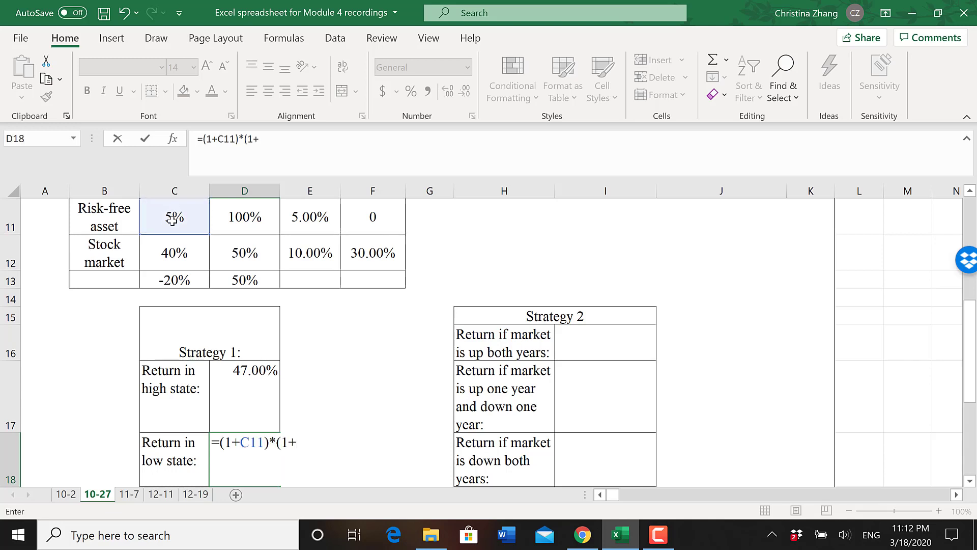
{"action": "left_click", "coordinate": [169, 277]}
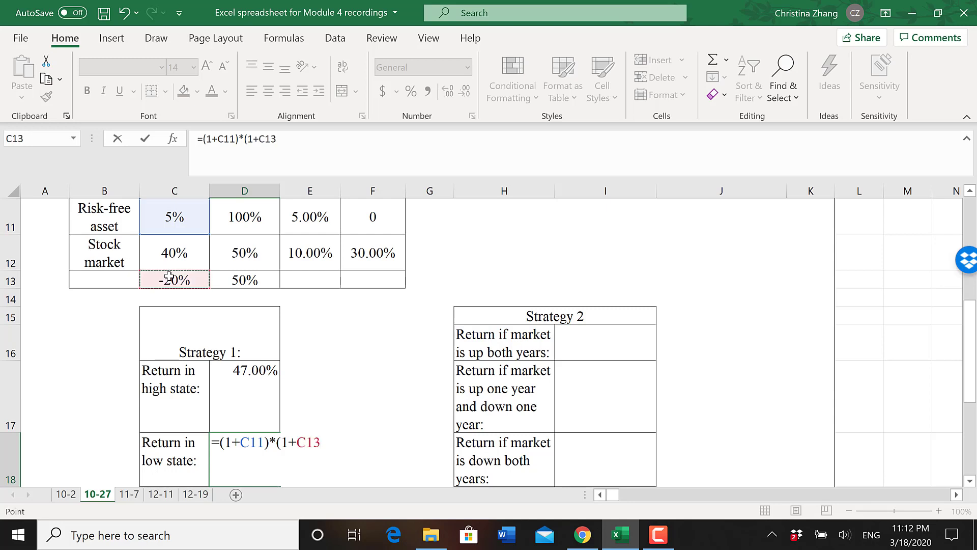
{"action": "type", "text": ")"}
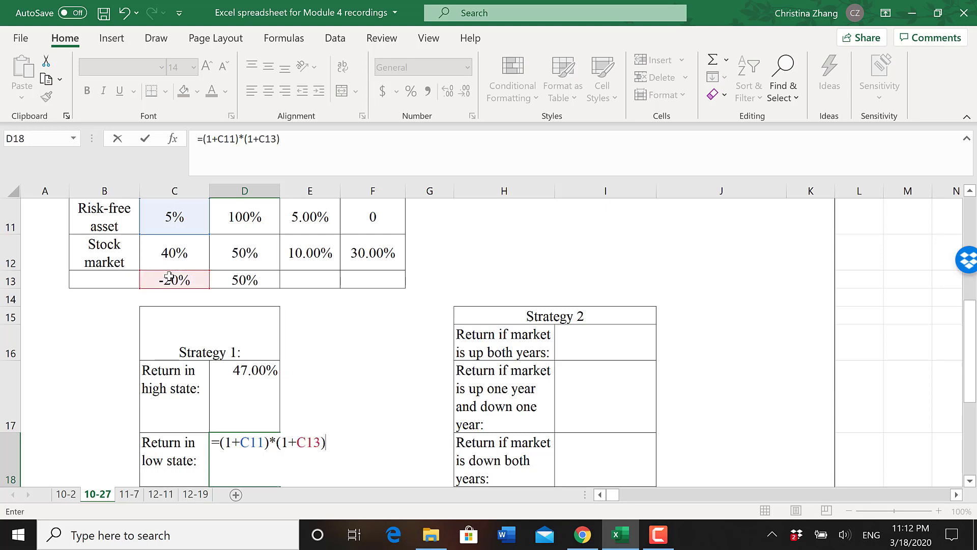
{"action": "type", "text": "-1"}
{"action": "key", "text": "Return"}
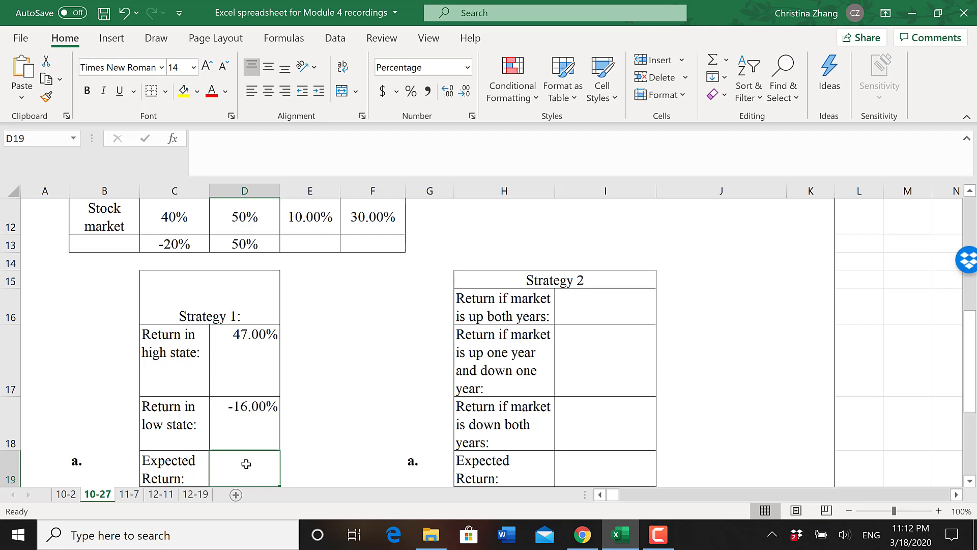
- Calculate Strategy 1's expected return in D19 with =AVERAGE(D17:D18)
{"action": "type", "text": "="}
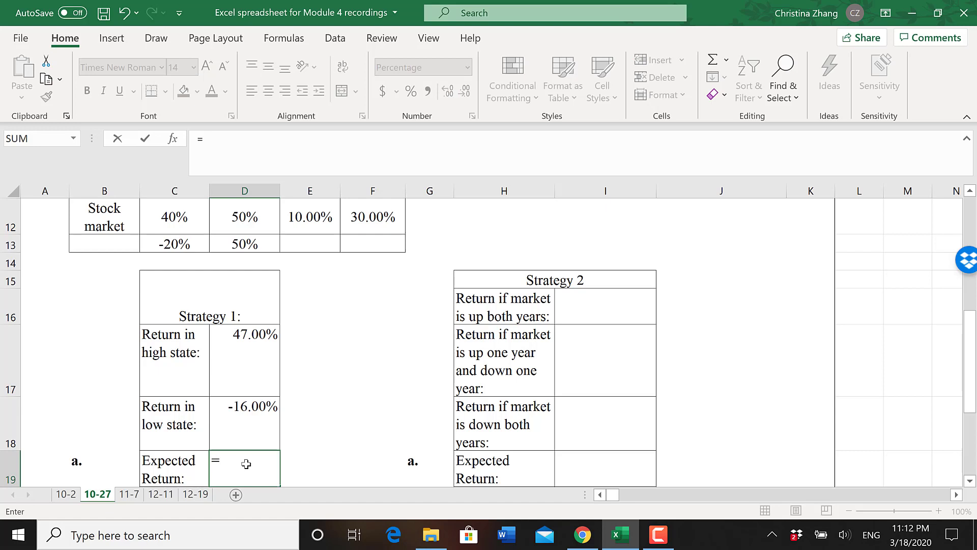
{"action": "type", "text": "average"}
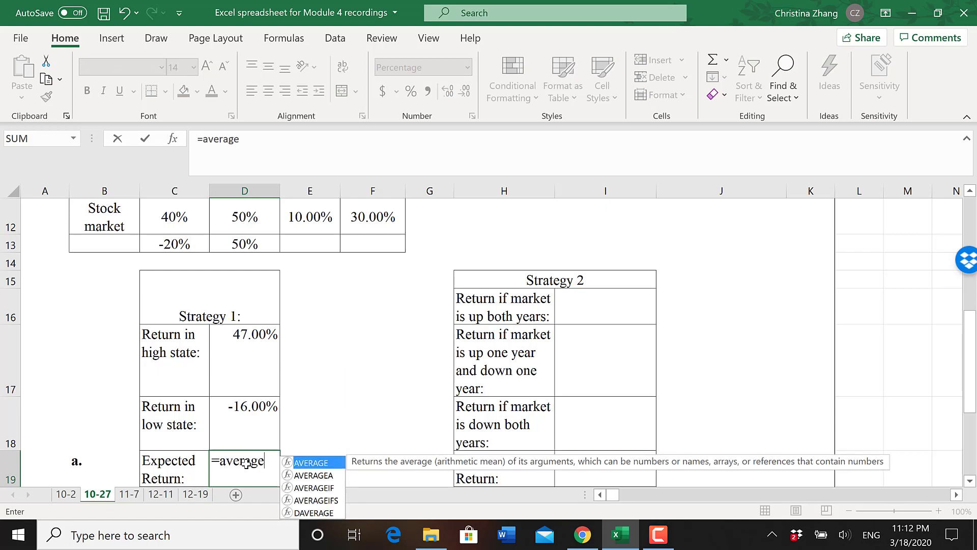
{"action": "type", "text": "("}
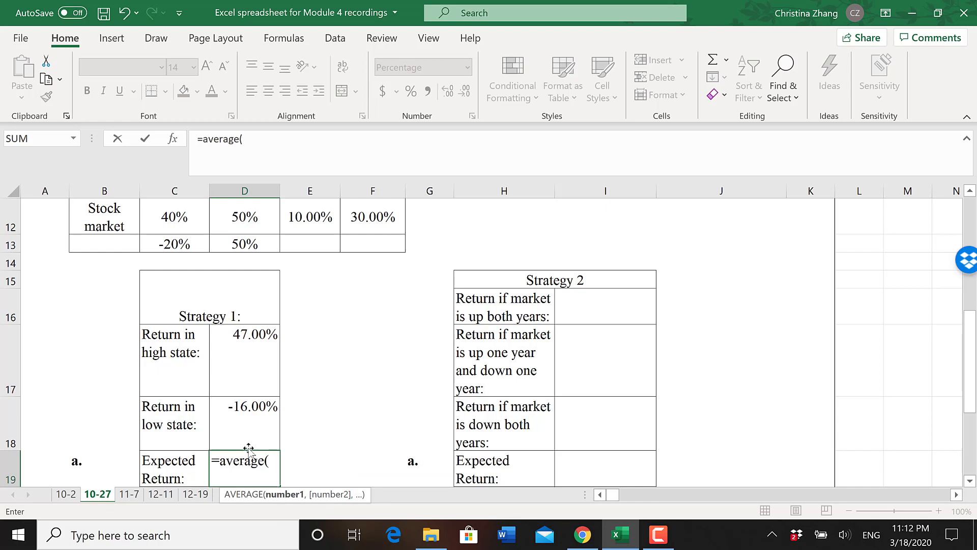
{"action": "left_click_drag", "start_coordinate": [253, 427], "coordinate": [254, 361]}
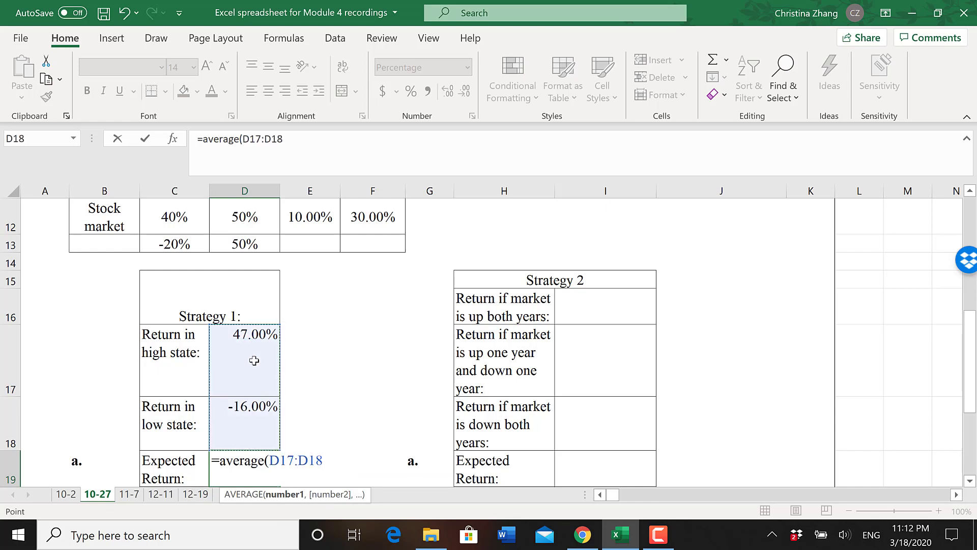
{"action": "key", "text": "Return"}
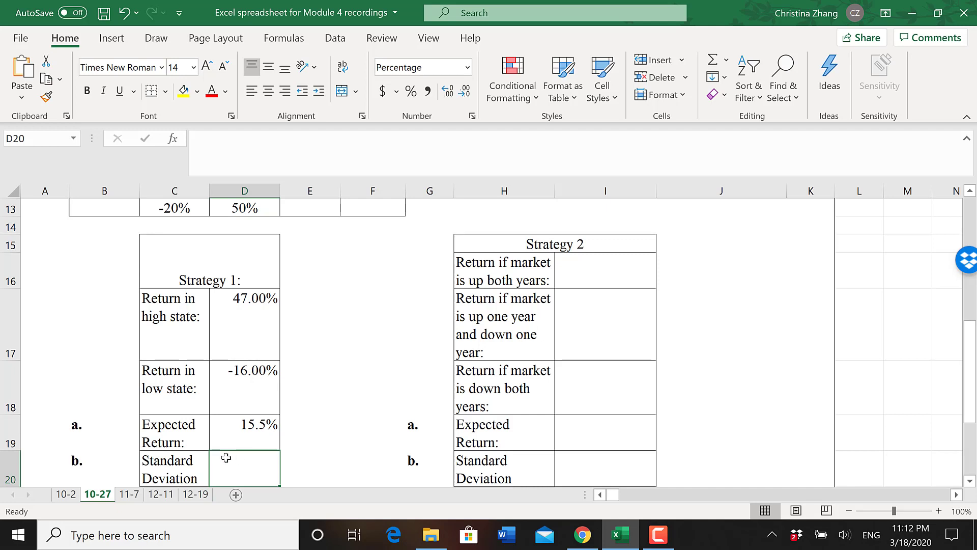
- Calculate Strategy 1's standard deviation in D20 with =STDEV.P(D17:D18) and check the formula
{"action": "type", "text": "="}
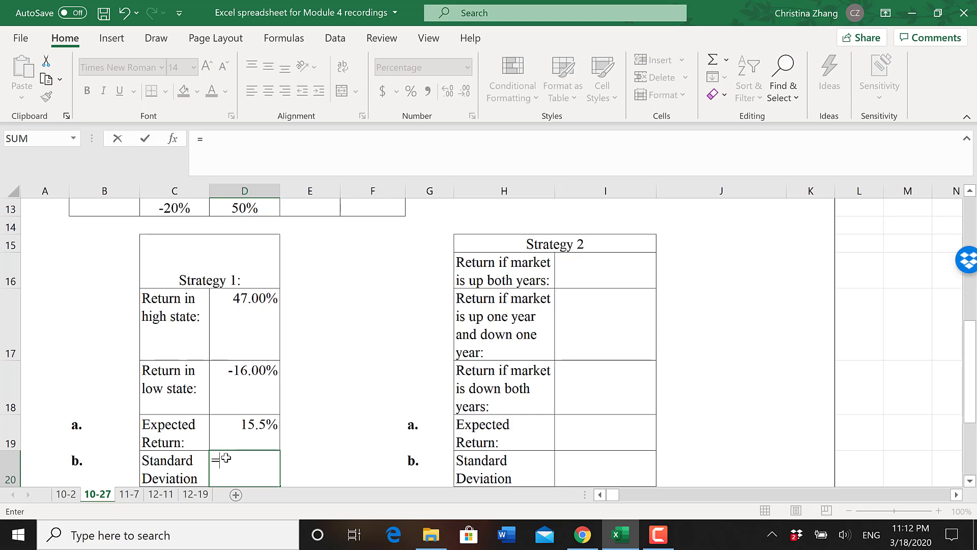
{"action": "type", "text": "stdev"}
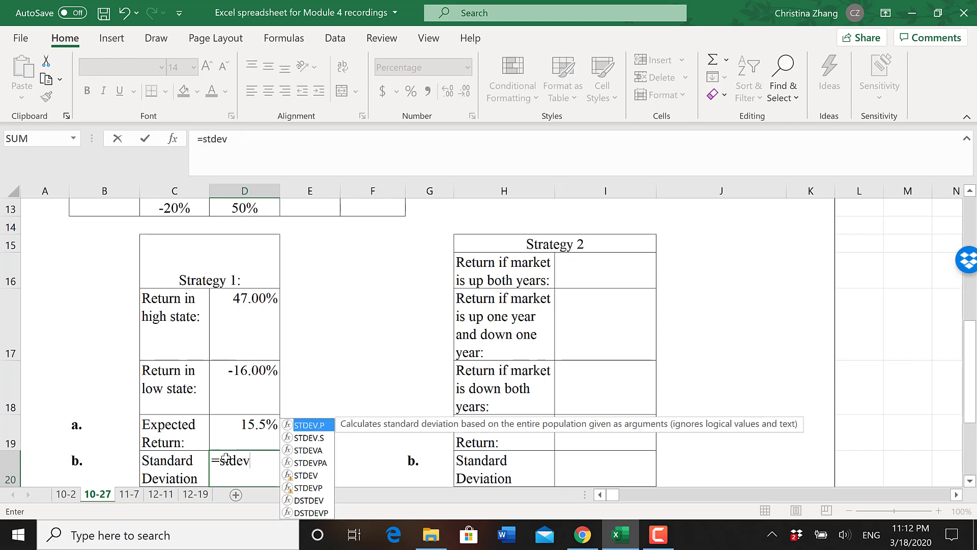
{"action": "type", "text": ".p("}
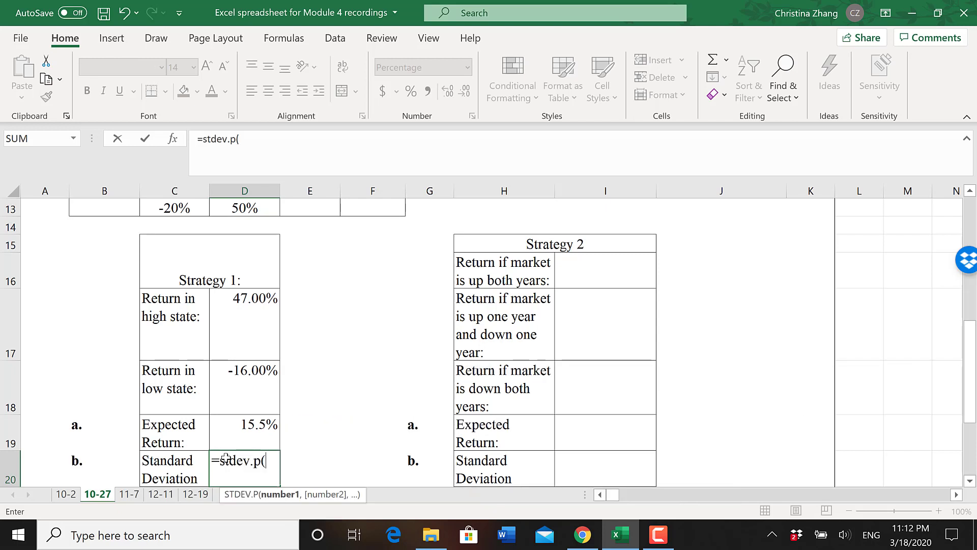
{"action": "left_click_drag", "start_coordinate": [243, 384], "coordinate": [244, 321]}
{"action": "type", "text": ")"}
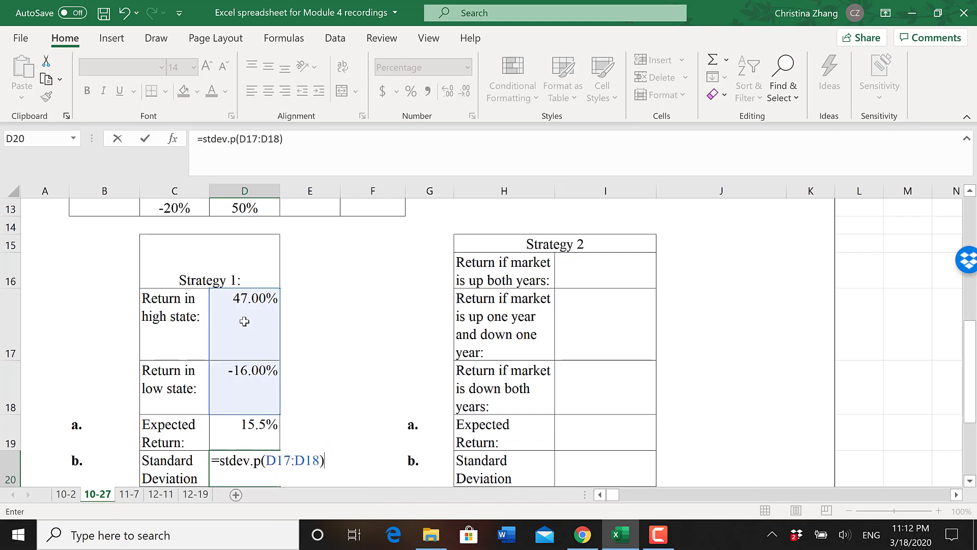
{"action": "key", "text": "Return"}
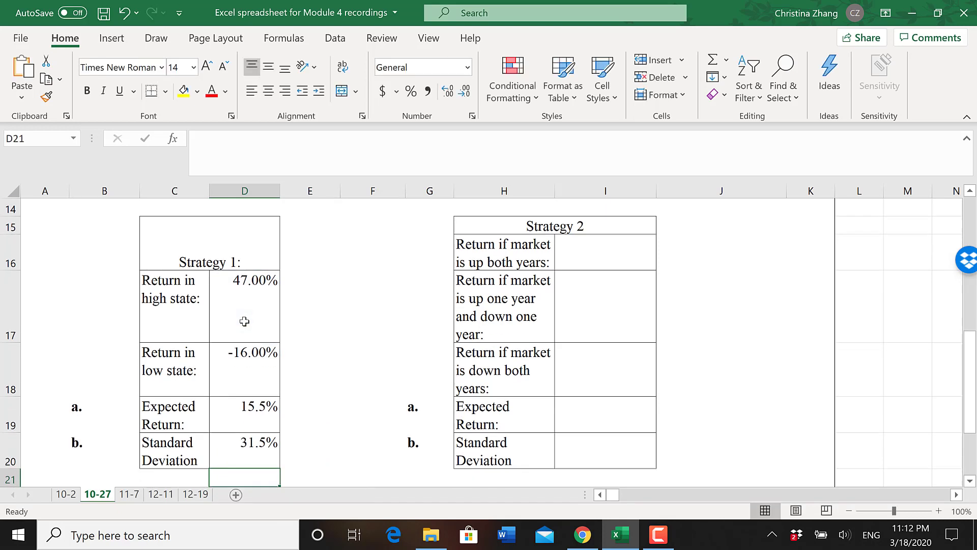
{"action": "left_click", "coordinate": [246, 452]}
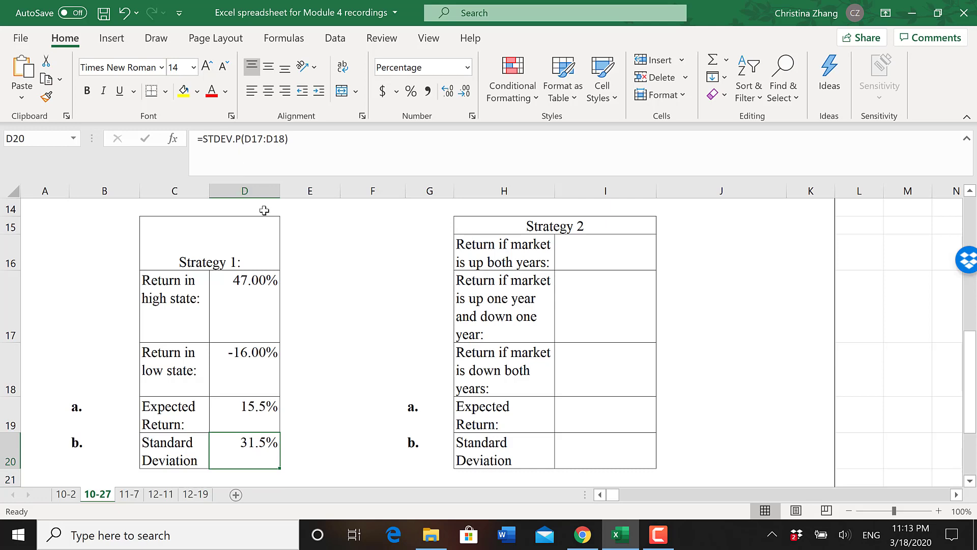
- Calculate Strategy 1's sample standard deviation in D21 with =STDEV.S(D17:D18) as a comparison to the population version
{"action": "left_click", "coordinate": [265, 480]}
{"action": "type", "text": "="}
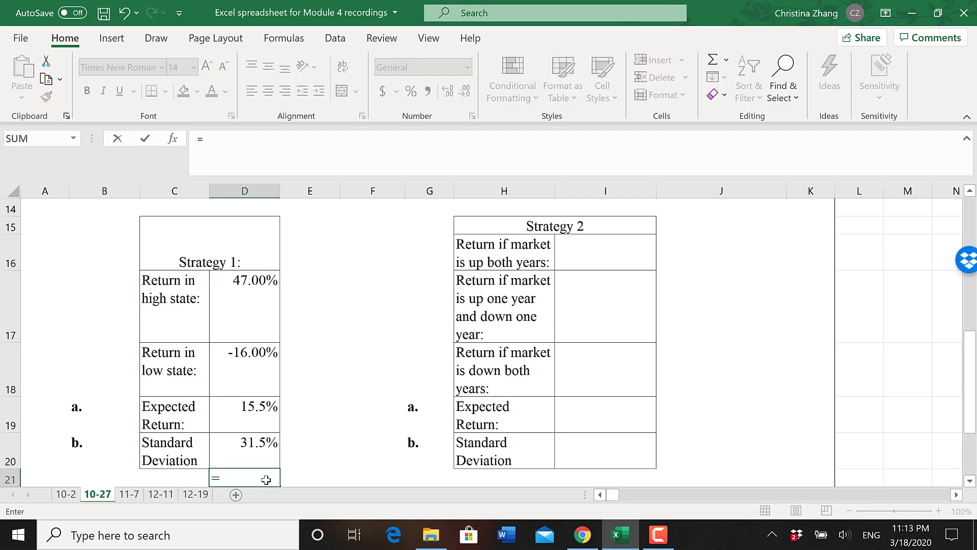
{"action": "type", "text": "=st"}
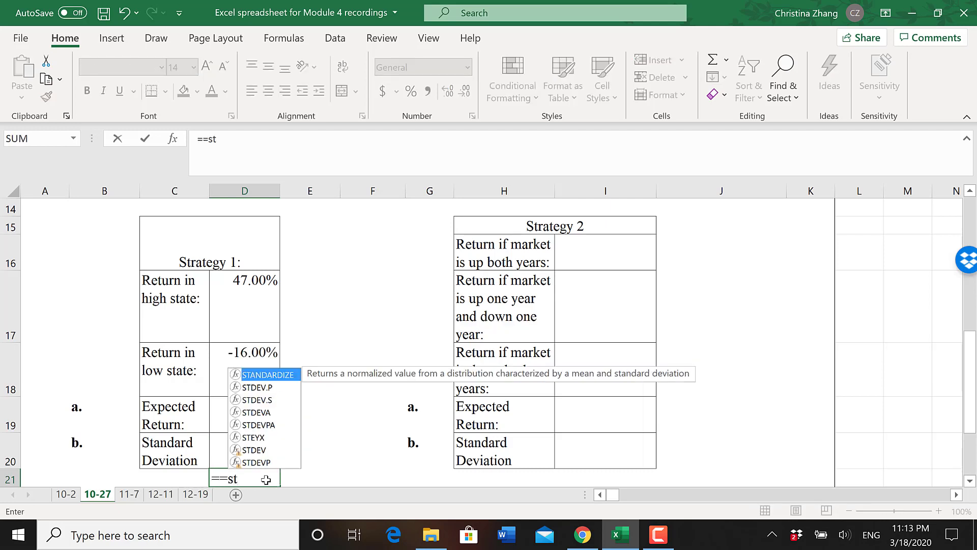
{"action": "key", "text": "BackSpace"}
{"action": "key", "text": "BackSpace"}
{"action": "key", "text": "BackSpace"}
{"action": "key", "text": "BackSpace"}
{"action": "type", "text": "=s"}
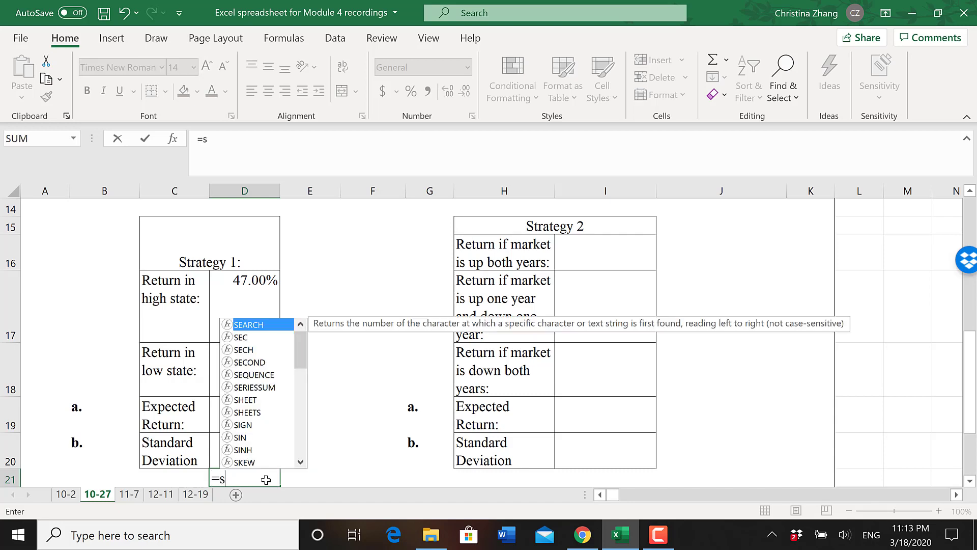
{"action": "type", "text": "tdev."}
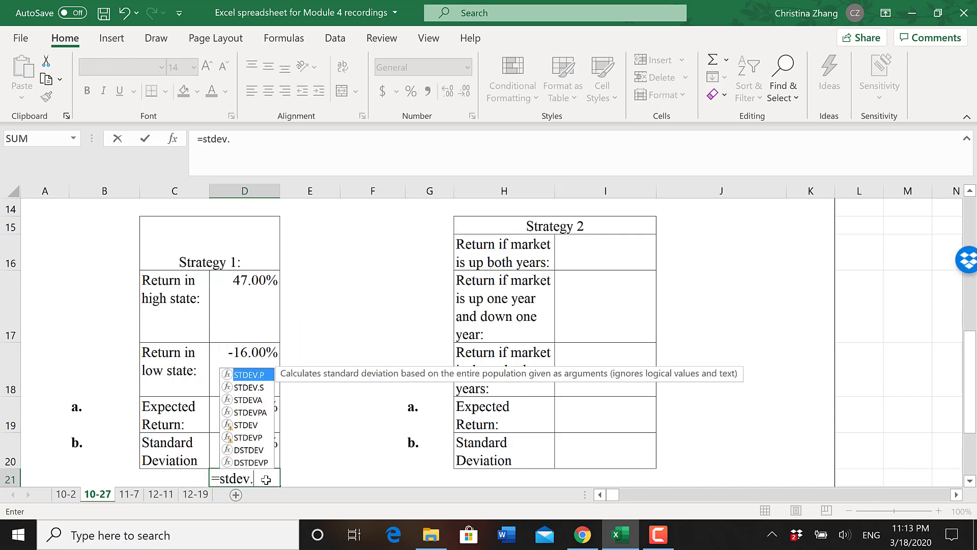
{"action": "type", "text": "s("}
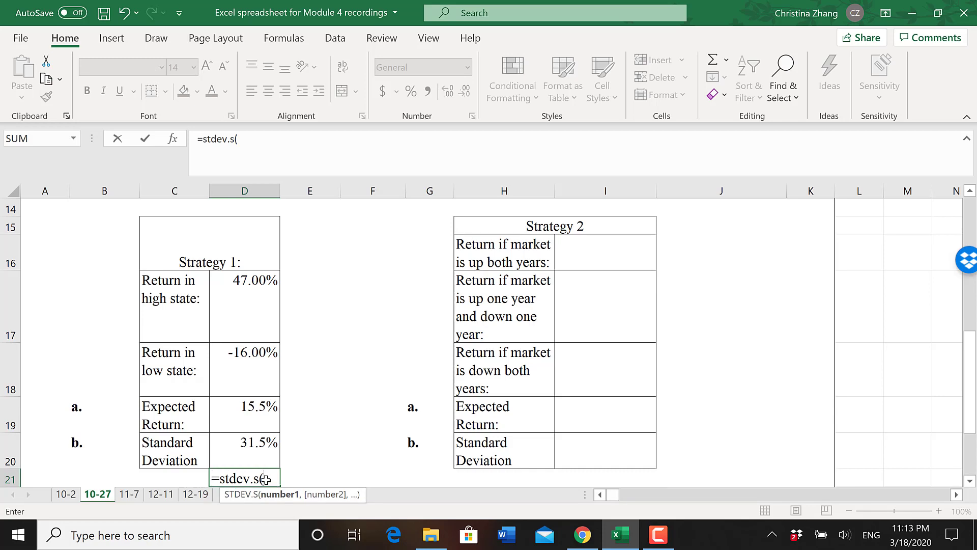
{"action": "left_click_drag", "start_coordinate": [249, 372], "coordinate": [248, 298]}
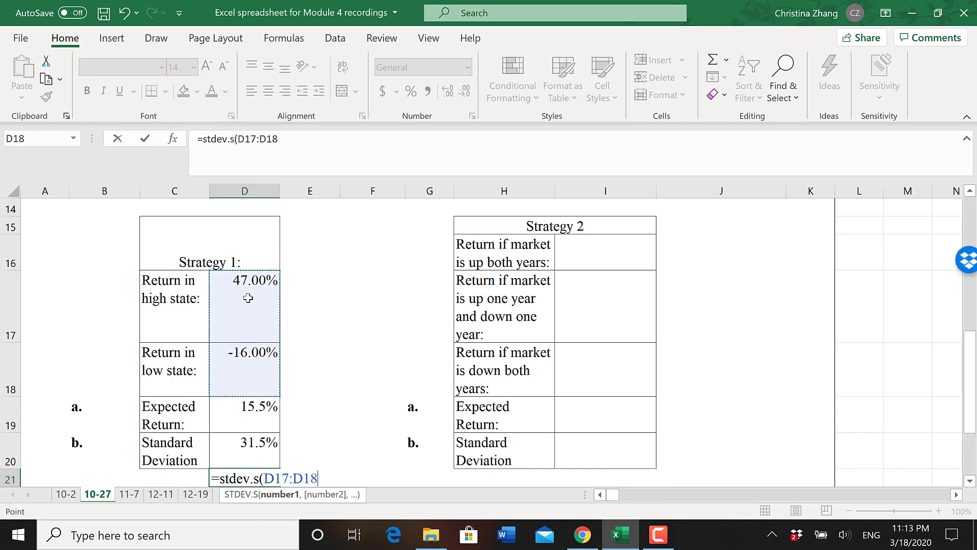
{"action": "type", "text": ")"}
{"action": "key", "text": "Return"}
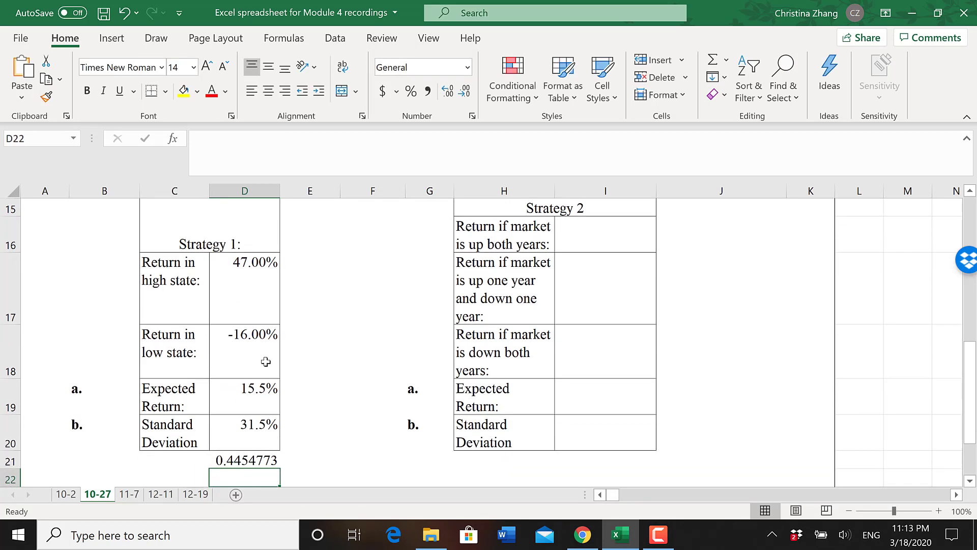
- Remove the sample standard deviation formula from D21 and return to the population version in D20
{"action": "left_click", "coordinate": [263, 460]}
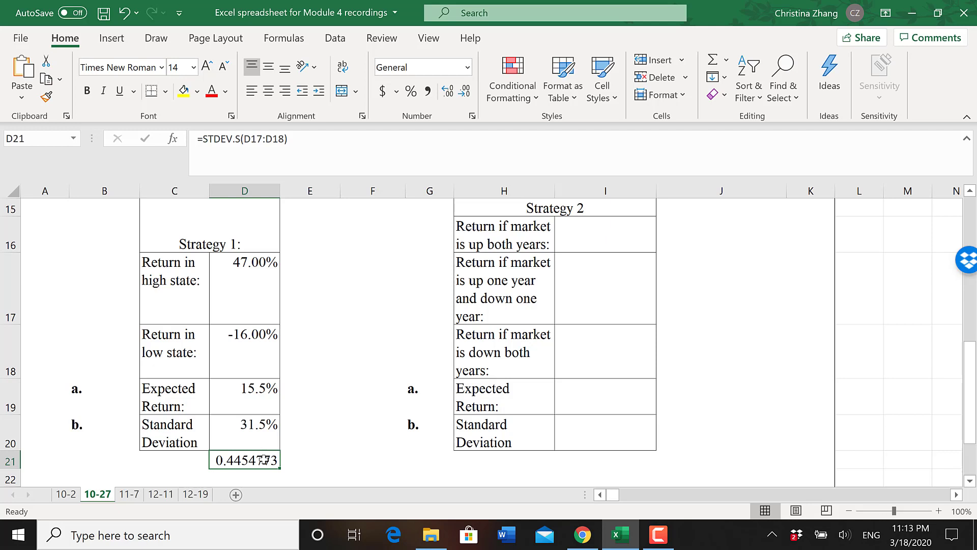
{"action": "key", "text": "ctrl+z"}
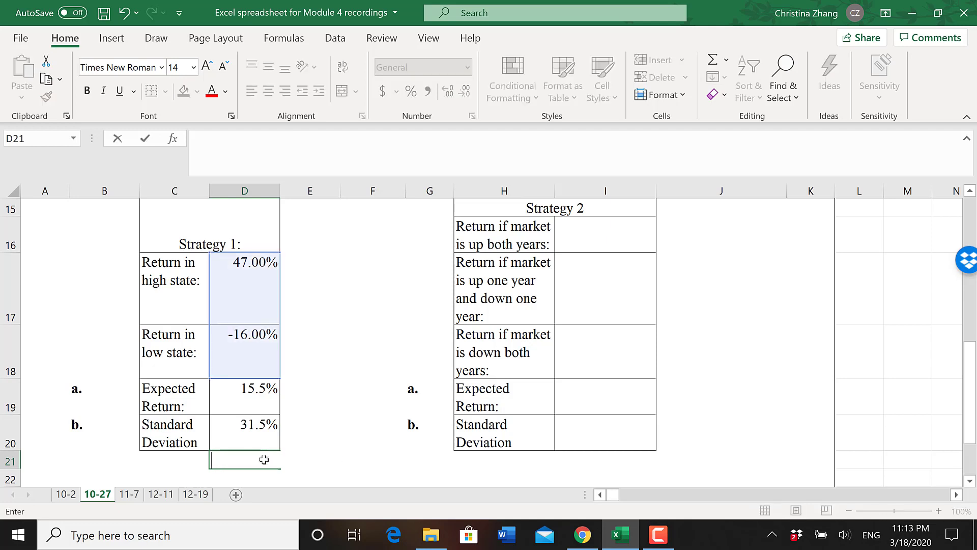
{"action": "left_click", "coordinate": [247, 428]}
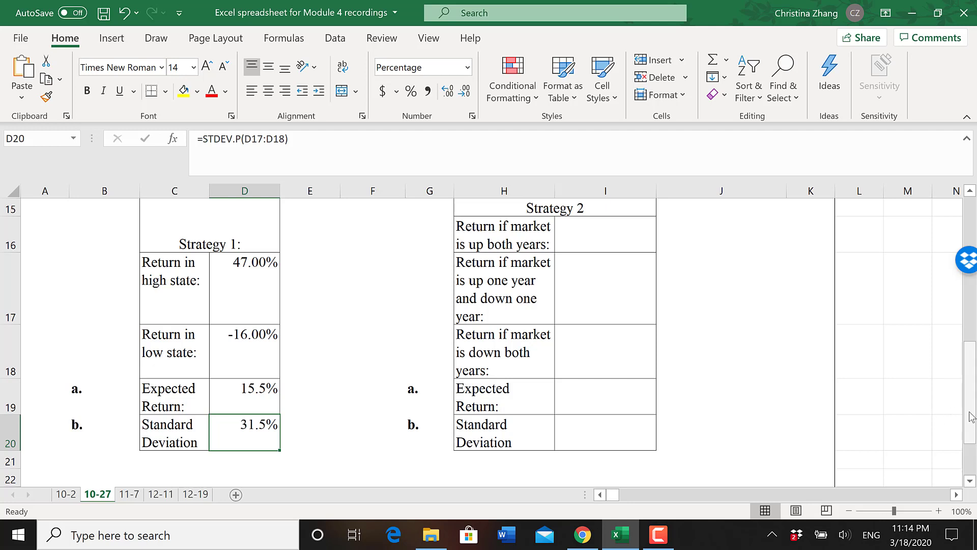
{"action": "left_click_drag", "start_coordinate": [970, 415], "coordinate": [975, 291]}
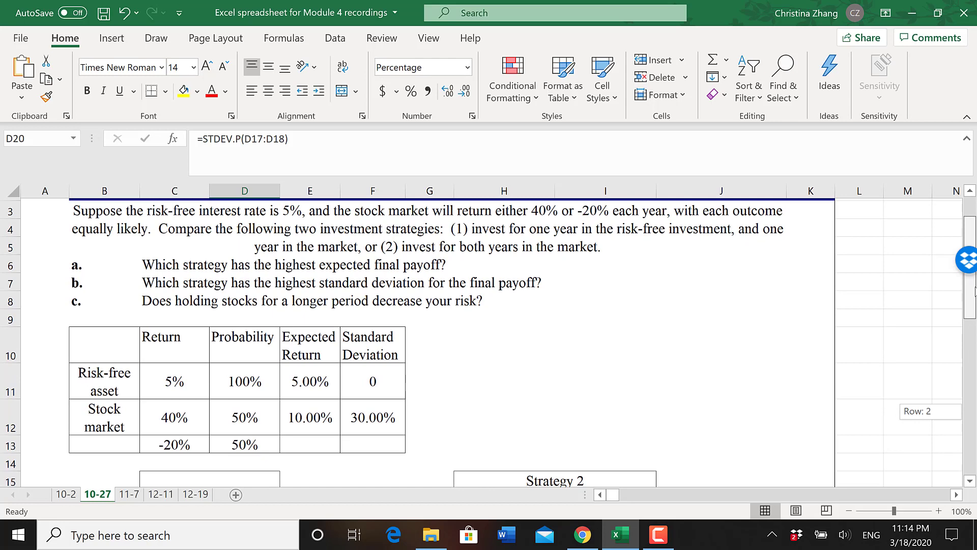
{"action": "left_click_drag", "start_coordinate": [975, 290], "coordinate": [976, 352]}
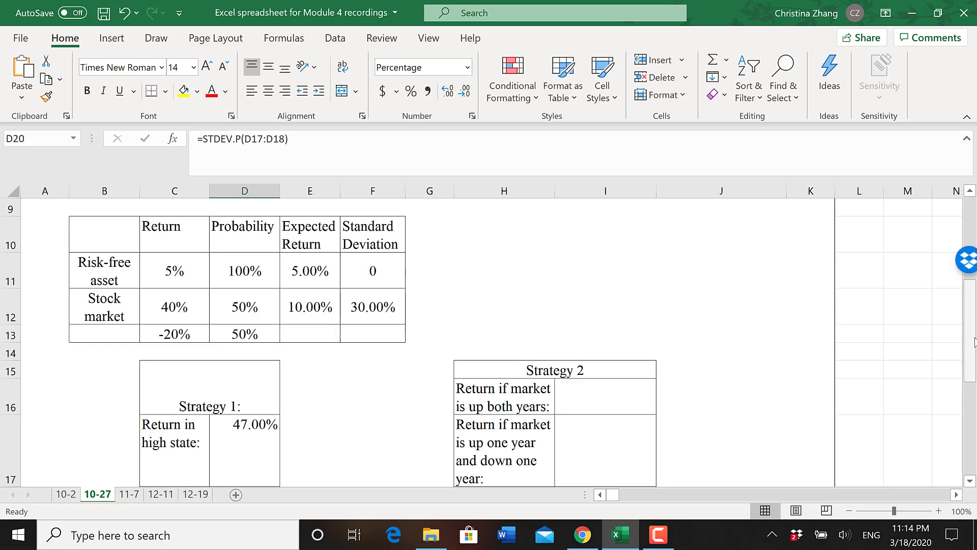
{"action": "left_click", "coordinate": [659, 535]}
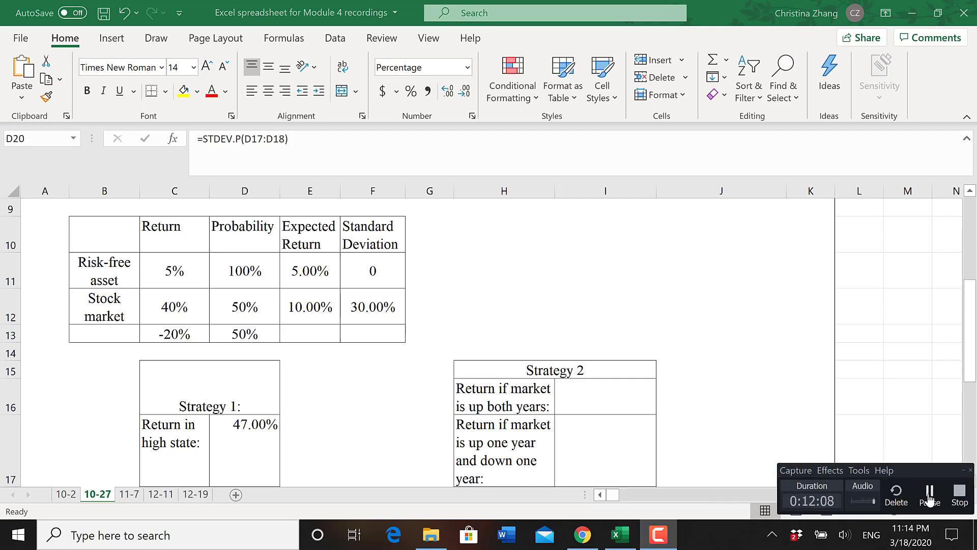
{"action": "left_click", "coordinate": [930, 496]}
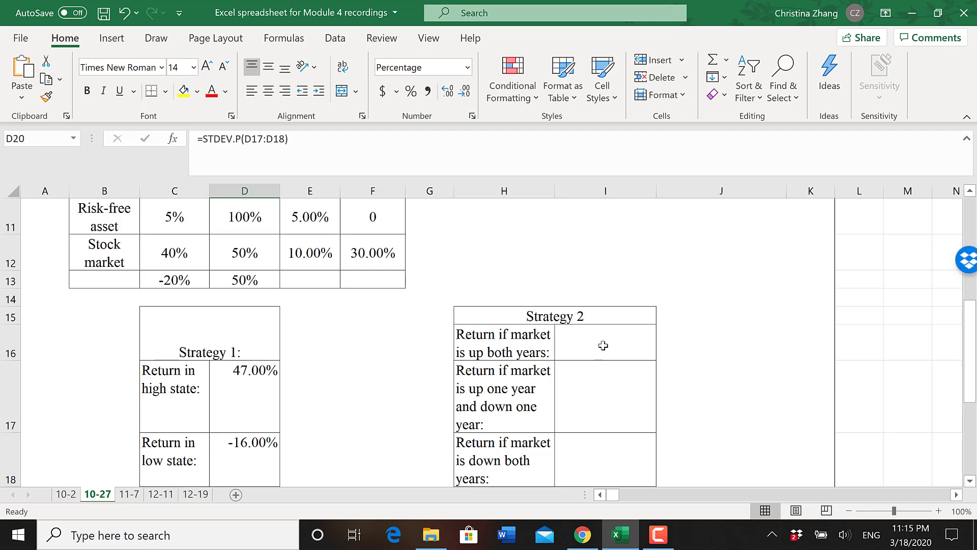
- Calculate Strategy 2's return if the market is up both years in I16 with =(1+C12)^2-1
{"action": "left_click", "coordinate": [603, 346]}
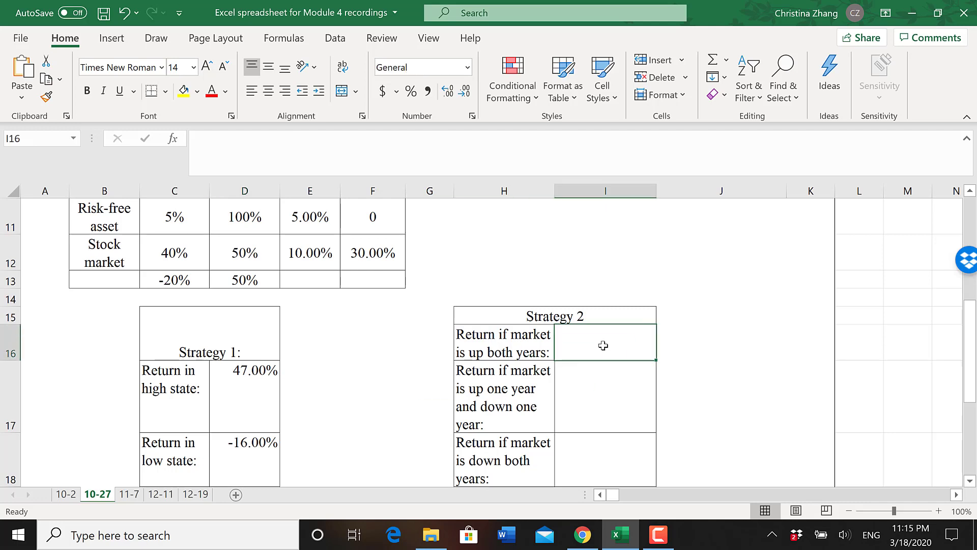
{"action": "type", "text": "=("}
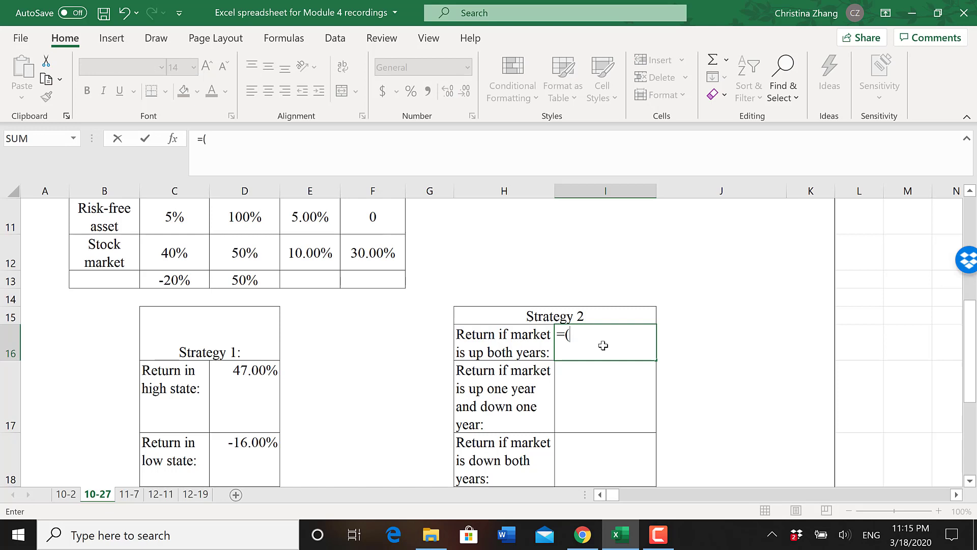
{"action": "type", "text": "1="}
{"action": "key", "text": "BackSpace"}
{"action": "type", "text": "+"}
{"action": "left_click", "coordinate": [174, 258]}
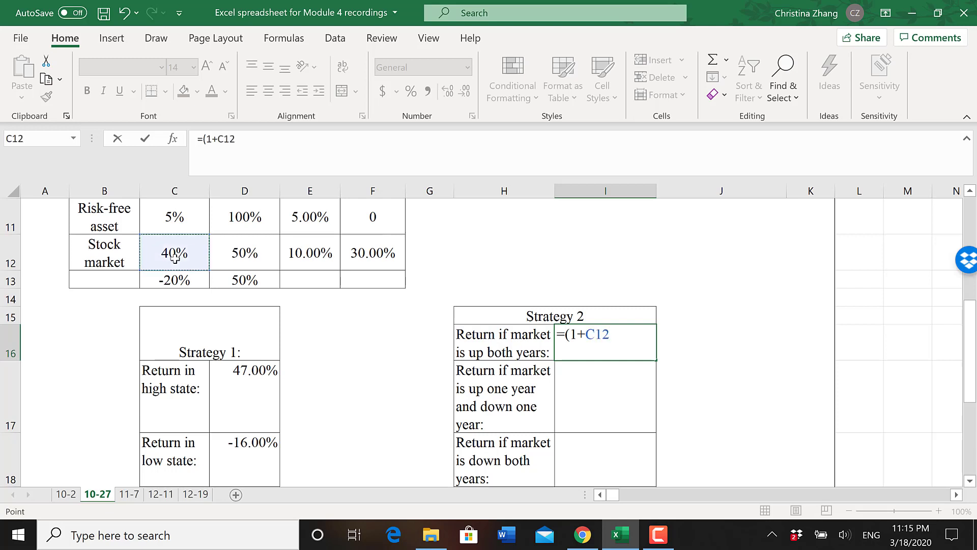
{"action": "type", "text": ")^2"}
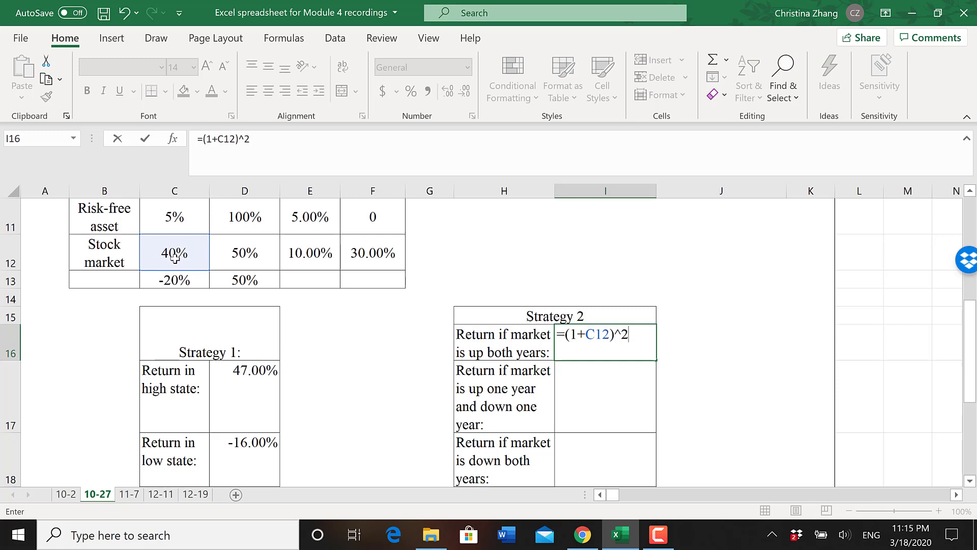
{"action": "type", "text": "-1"}
{"action": "key", "text": "Return"}
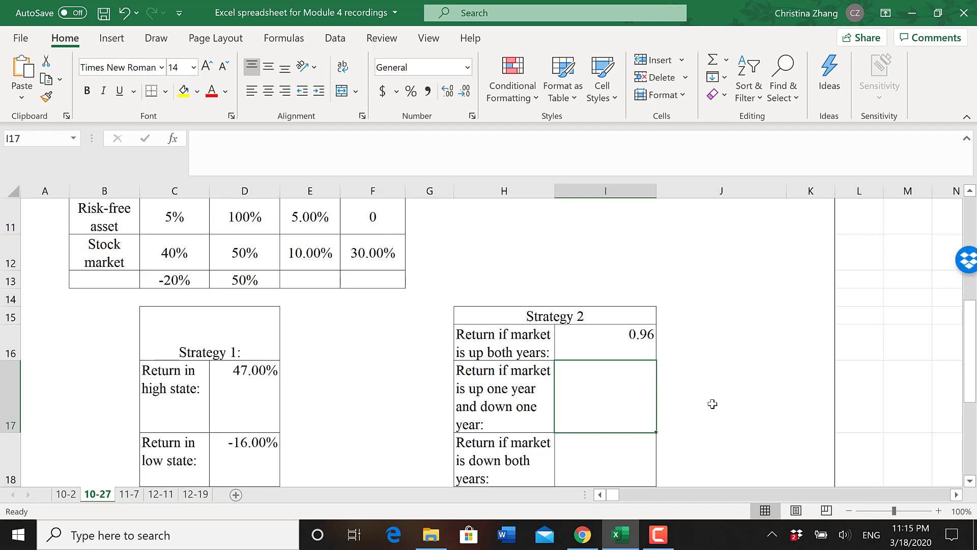
- Calculate Strategy 2's return for one up year and one down year in I17 with =(1+C12)*(1+C13)-1
{"action": "type", "text": "="}
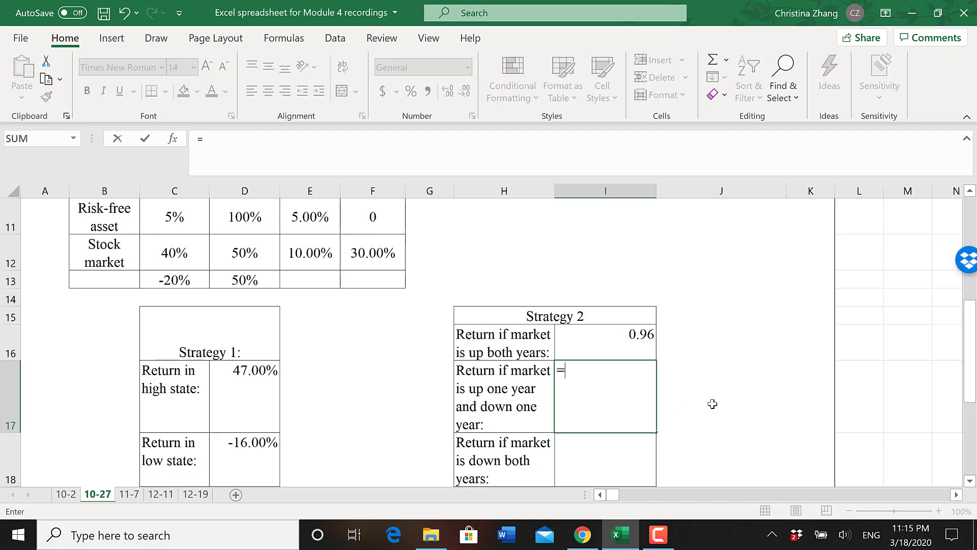
{"action": "type", "text": "(1+"}
{"action": "left_click", "coordinate": [195, 253]}
{"action": "type", "text": ")*("}
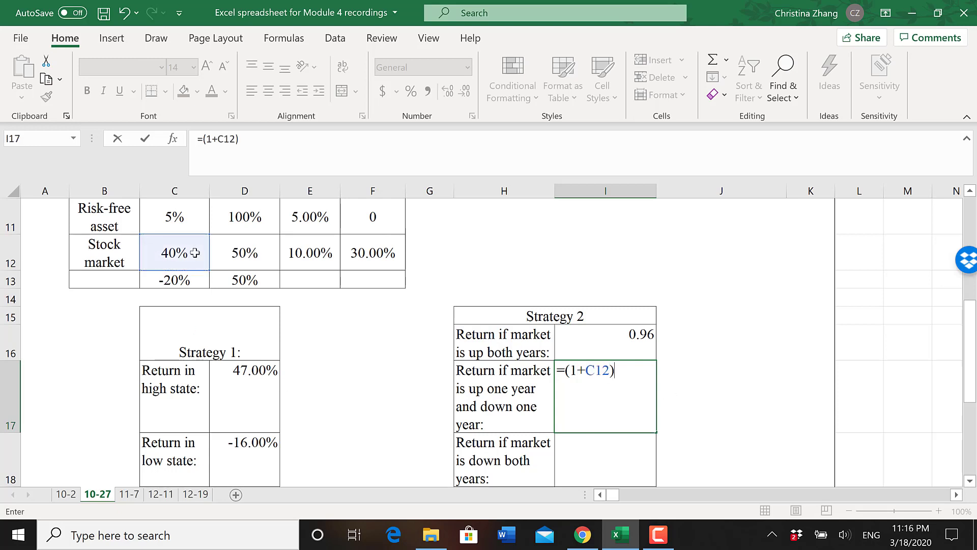
{"action": "type", "text": "1+"}
{"action": "left_click", "coordinate": [173, 279]}
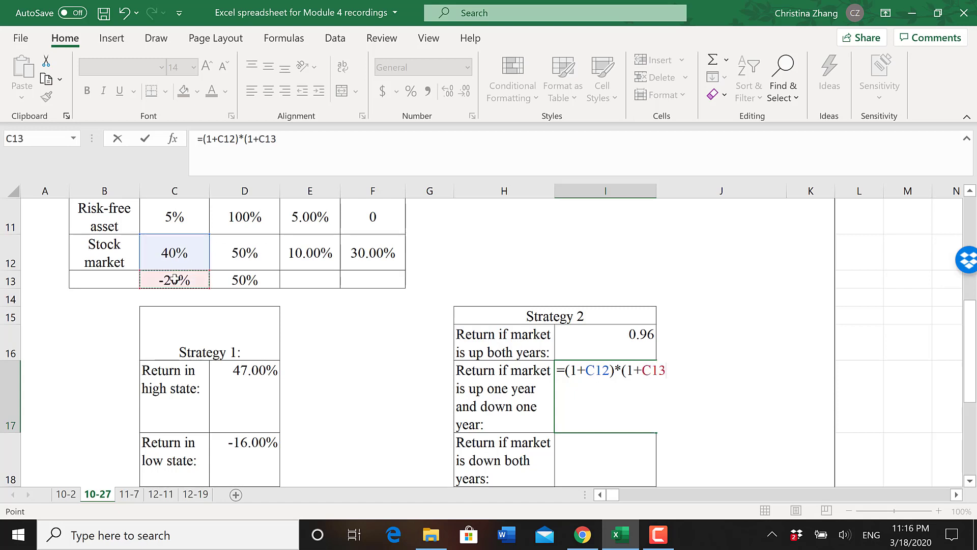
{"action": "type", "text": ")-1"}
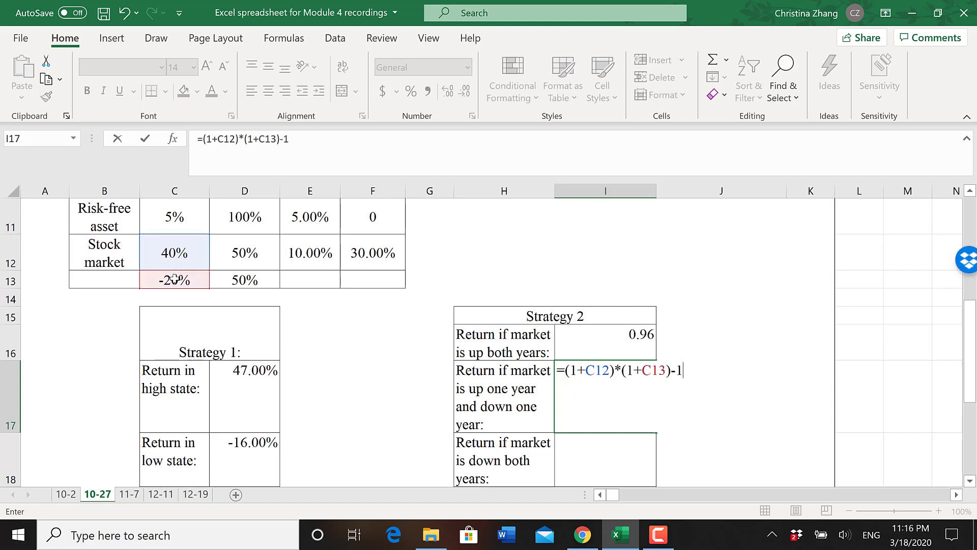
{"action": "key", "text": "Return"}
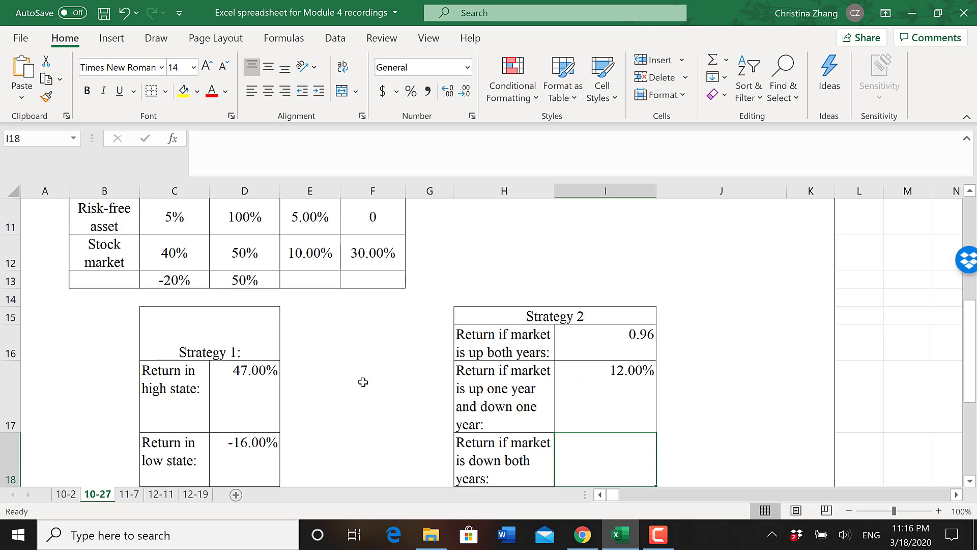
- Calculate Strategy 2's return if the market is down both years in I18 with =(1+C13)^2-1
{"action": "type", "text": "="}
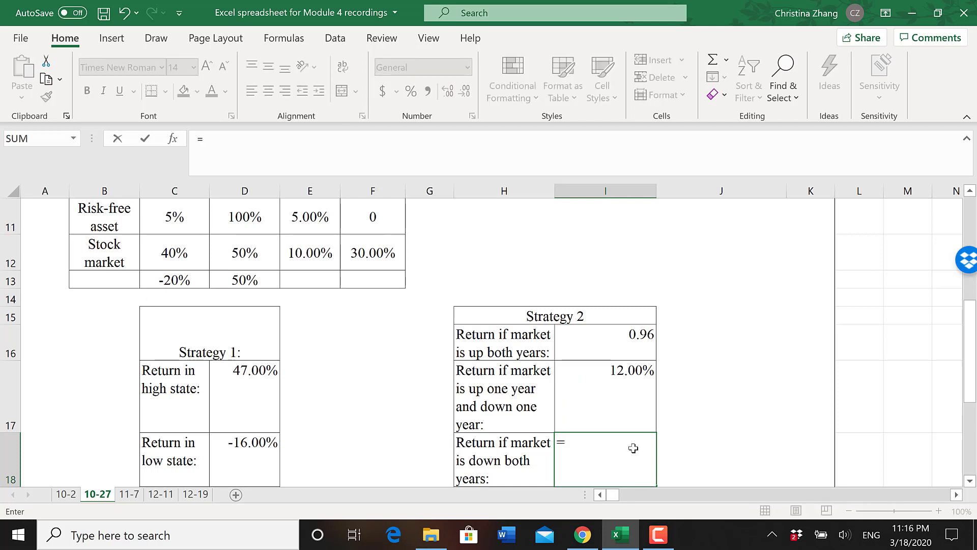
{"action": "type", "text": "(1+"}
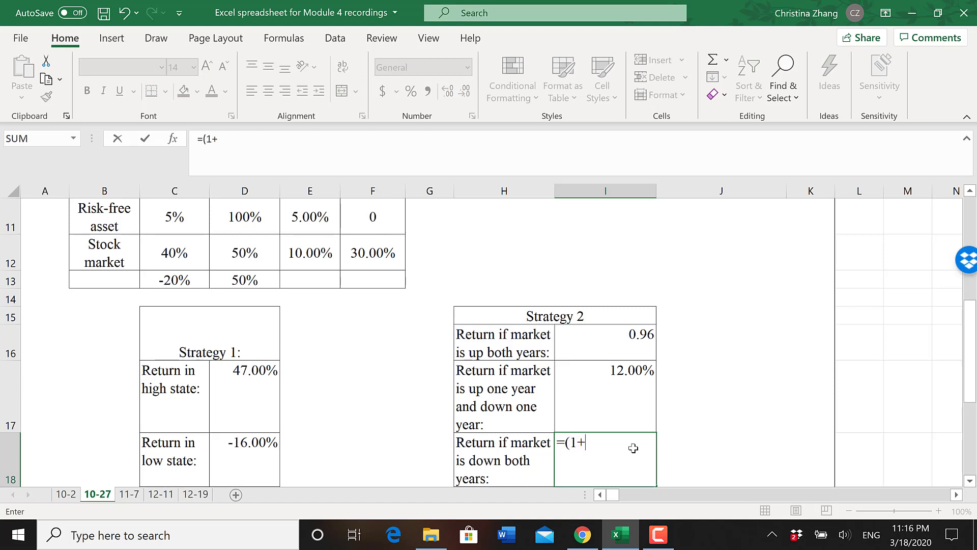
{"action": "left_click", "coordinate": [170, 279]}
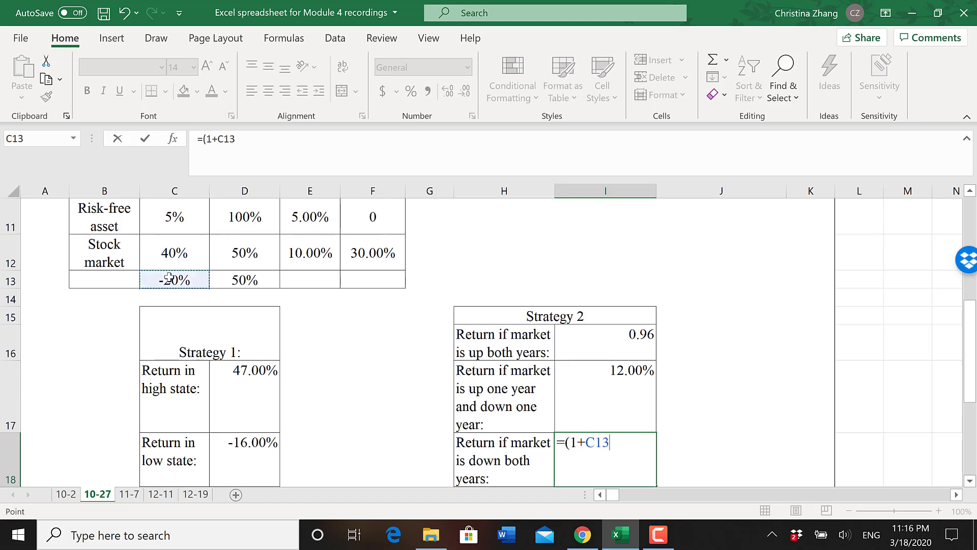
{"action": "type", "text": ")^2"}
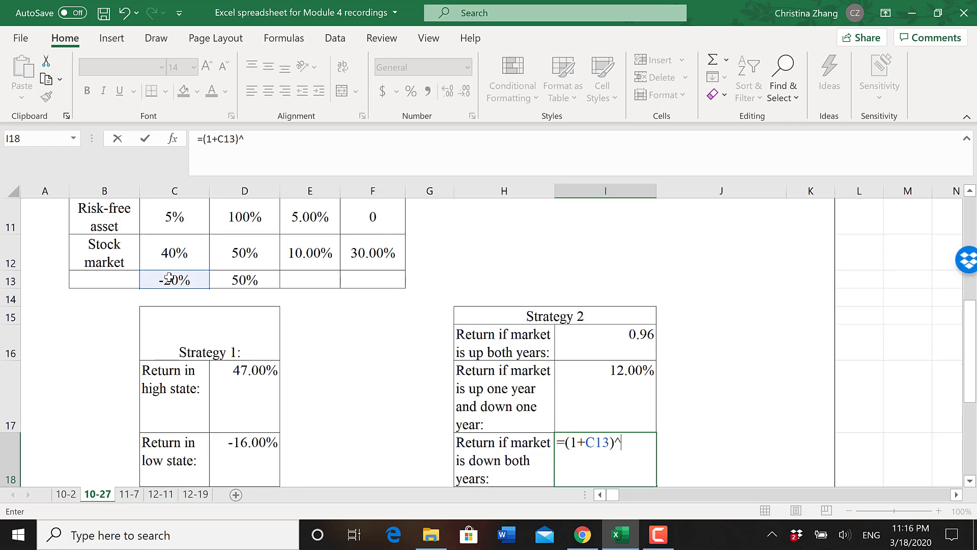
{"action": "type", "text": "-1"}
{"action": "key", "text": "Return"}
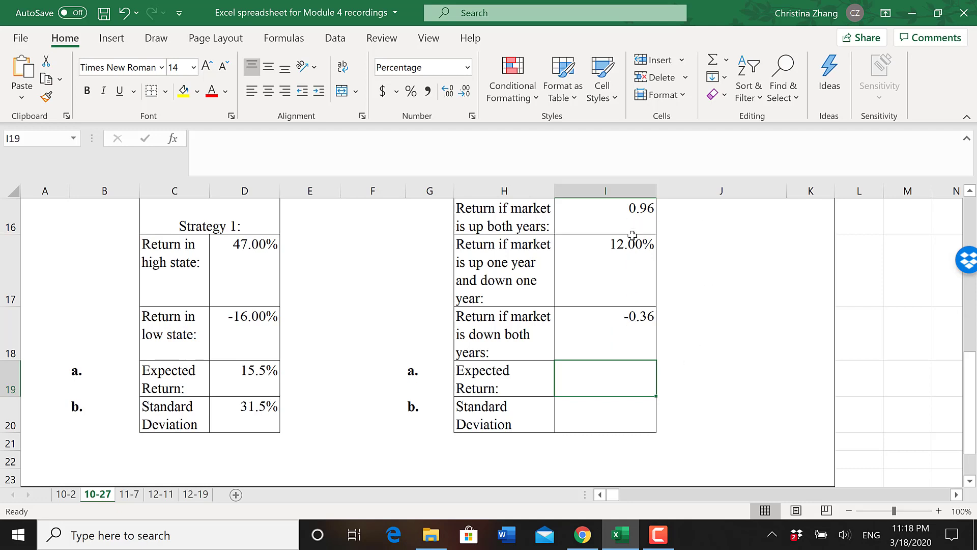
- Calculate the probability of the market being up both years in J16 with =0.5*0.5
{"action": "left_click", "coordinate": [695, 217]}
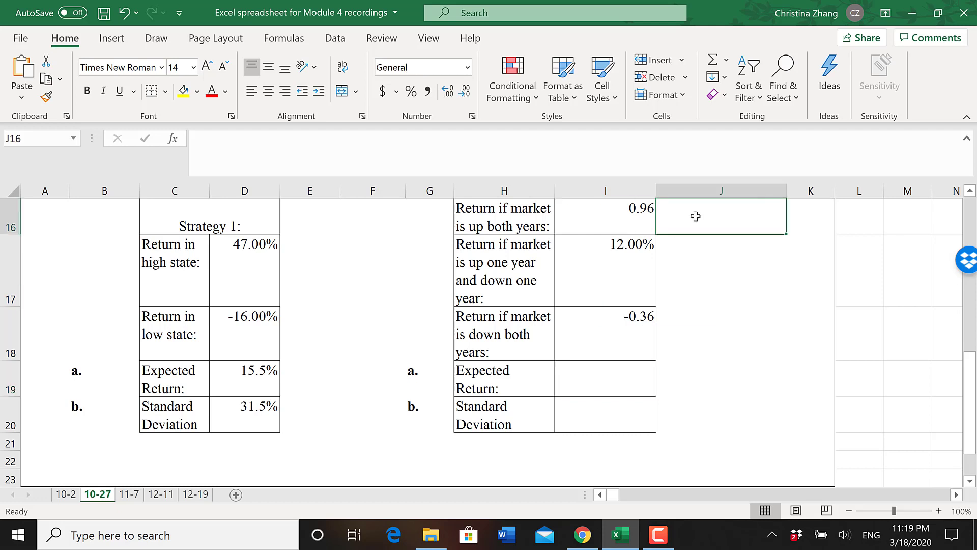
{"action": "type", "text": "0"}
{"action": "key", "text": "BackSpace"}
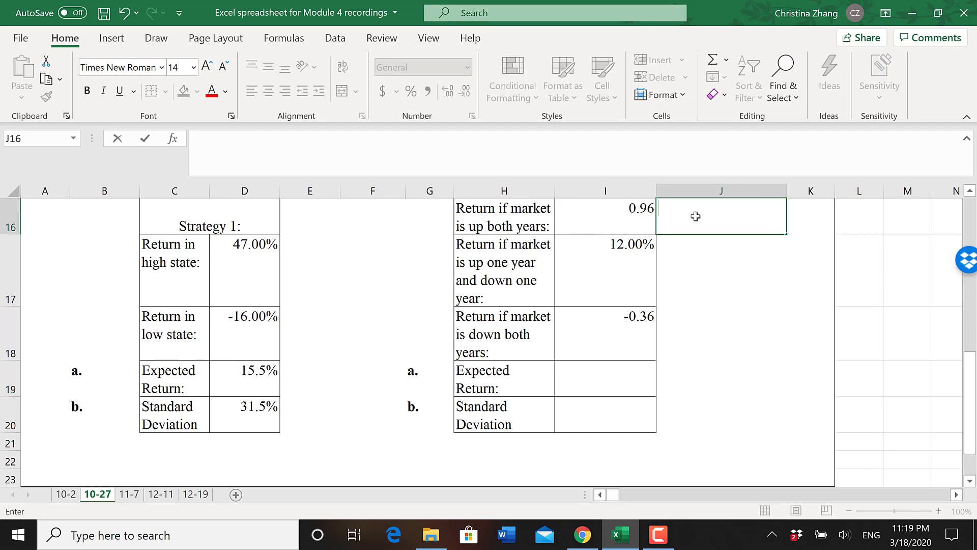
{"action": "type", "text": "=0.5"}
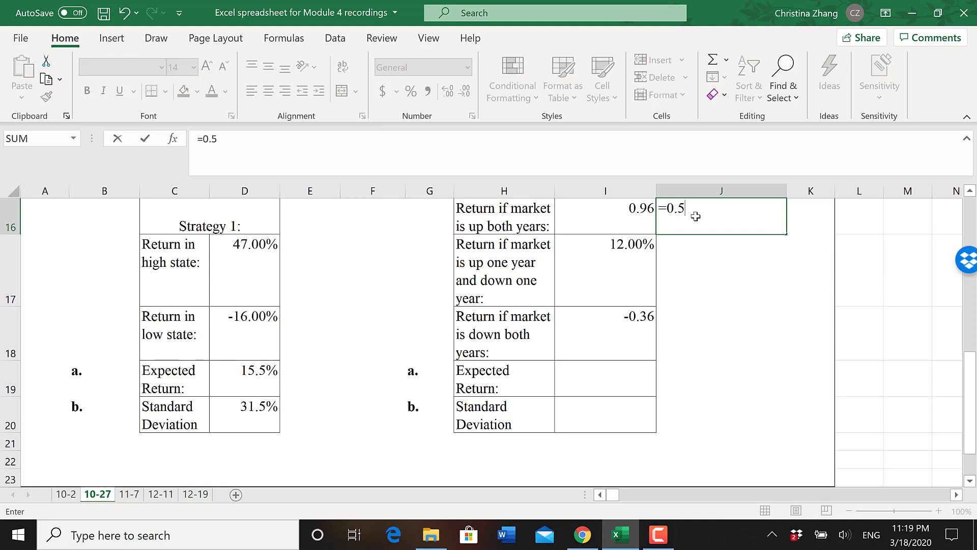
{"action": "type", "text": "*0.5"}
{"action": "key", "text": "Return"}
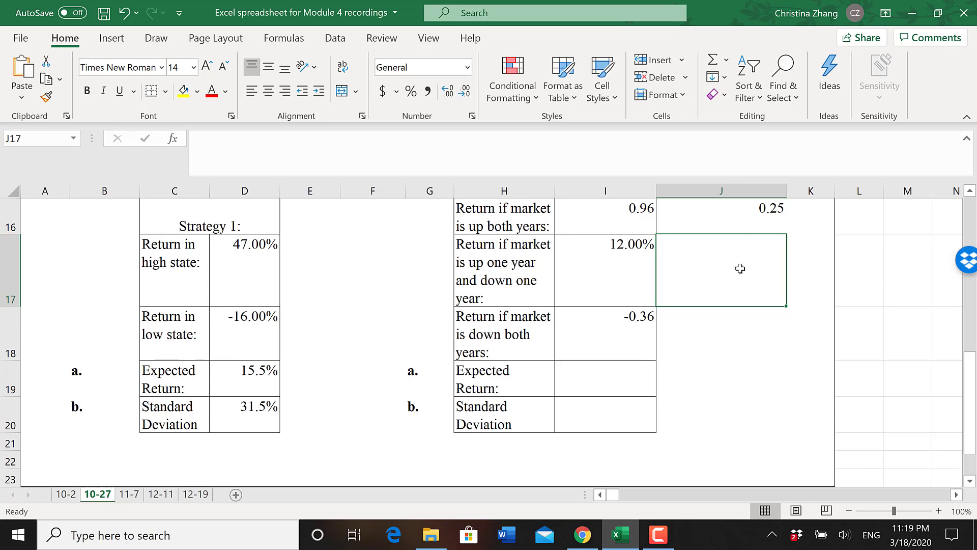
- Enter Strategy 2's remaining probabilities: 0.5 in J17 for one up and one down year, =0.5*0.5 in J18 for both years down
{"action": "type", "text": "0.5"}
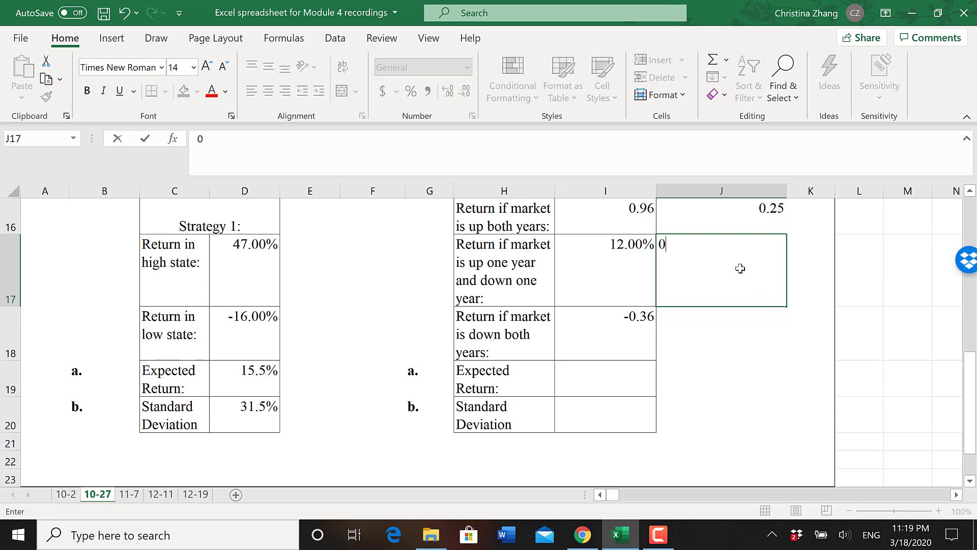
{"action": "key", "text": "Return"}
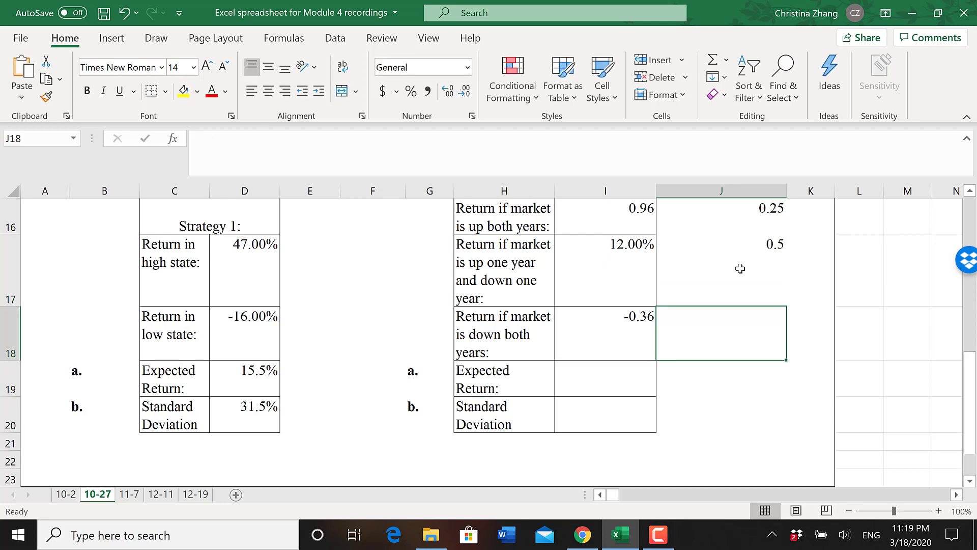
{"action": "type", "text": "="}
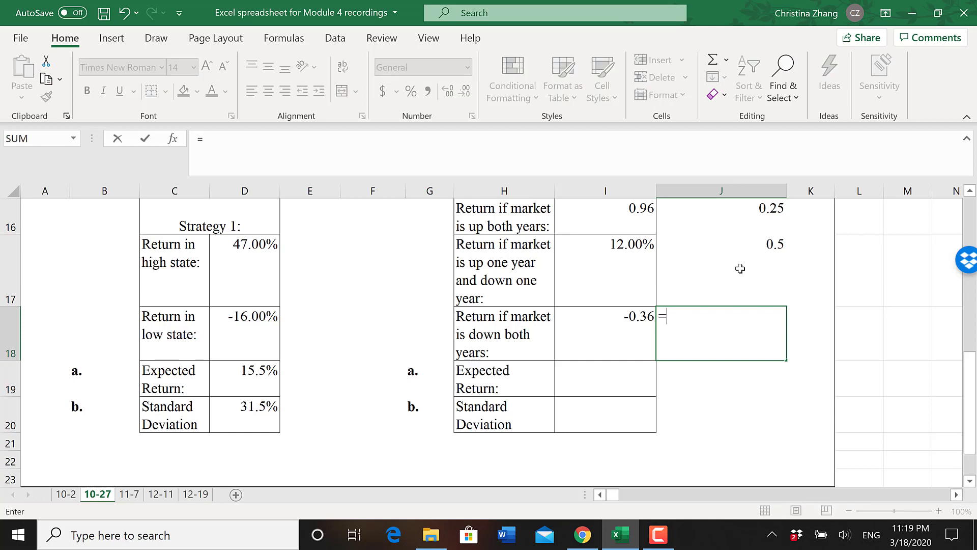
{"action": "type", "text": "0.5*0"}
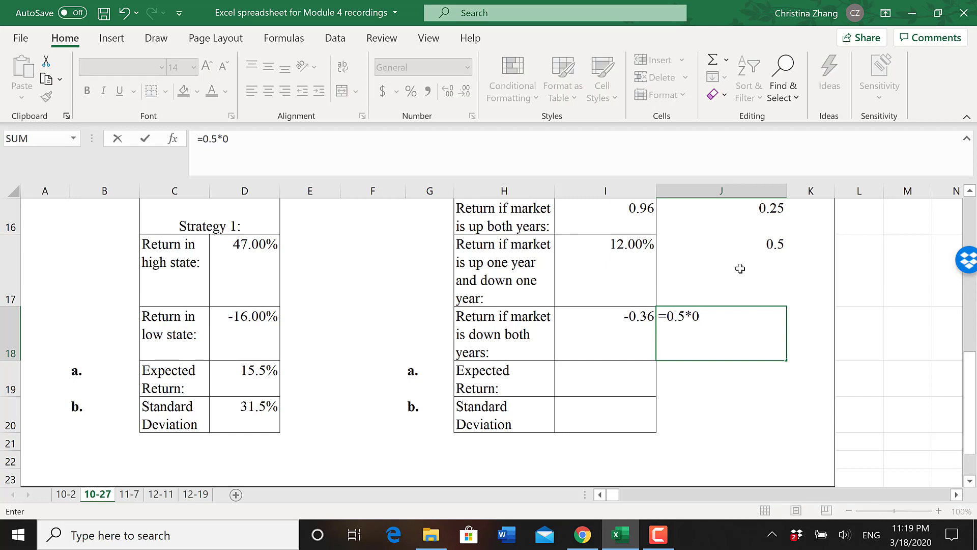
{"action": "type", "text": ".5"}
{"action": "key", "text": "Return"}
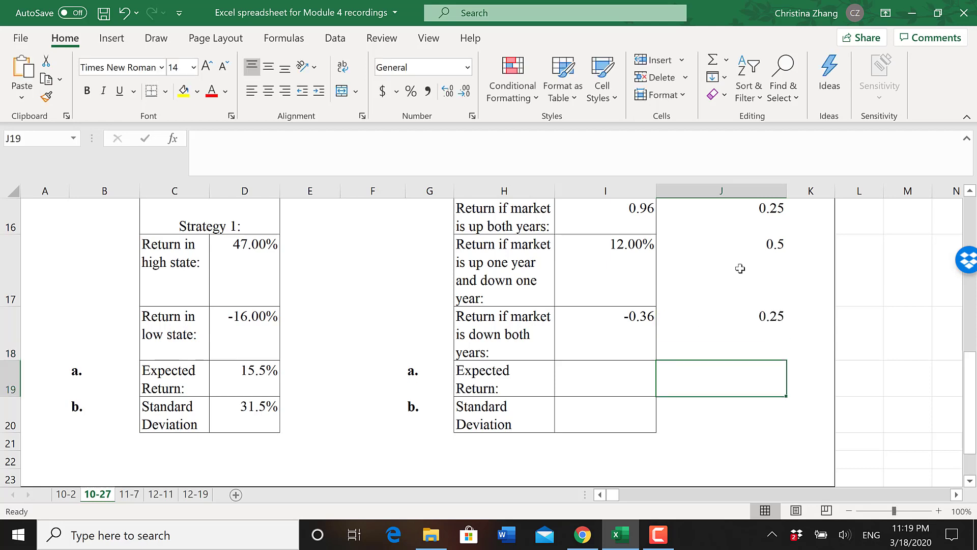
- Calculate Strategy 2's expected return in I19 with =J16*I16+J17*I17+J18*I18
{"action": "left_click", "coordinate": [639, 370]}
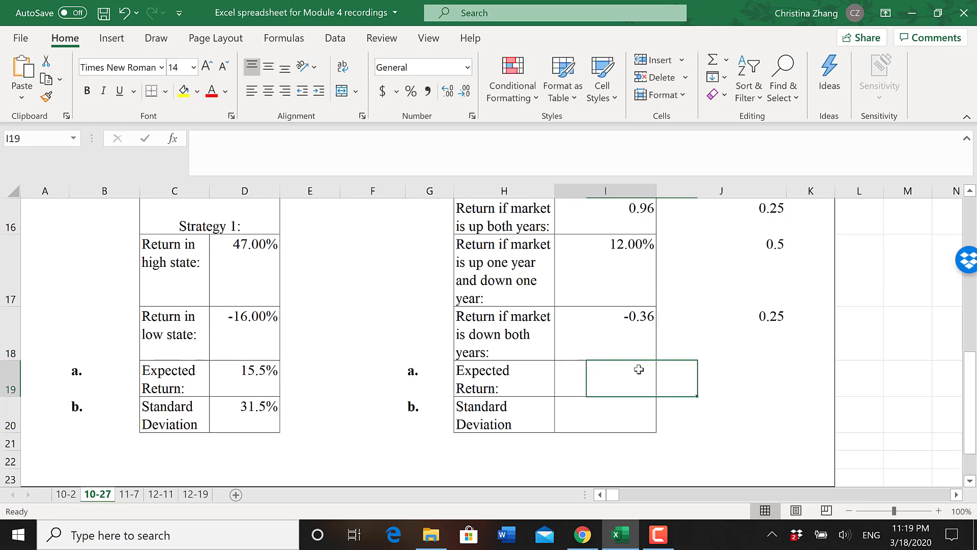
{"action": "type", "text": "="}
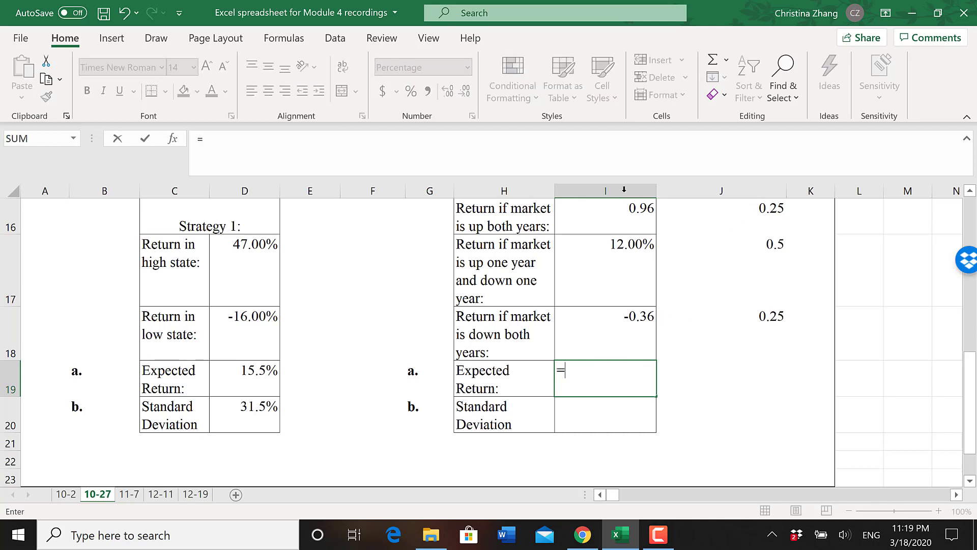
{"action": "left_click", "coordinate": [731, 215]}
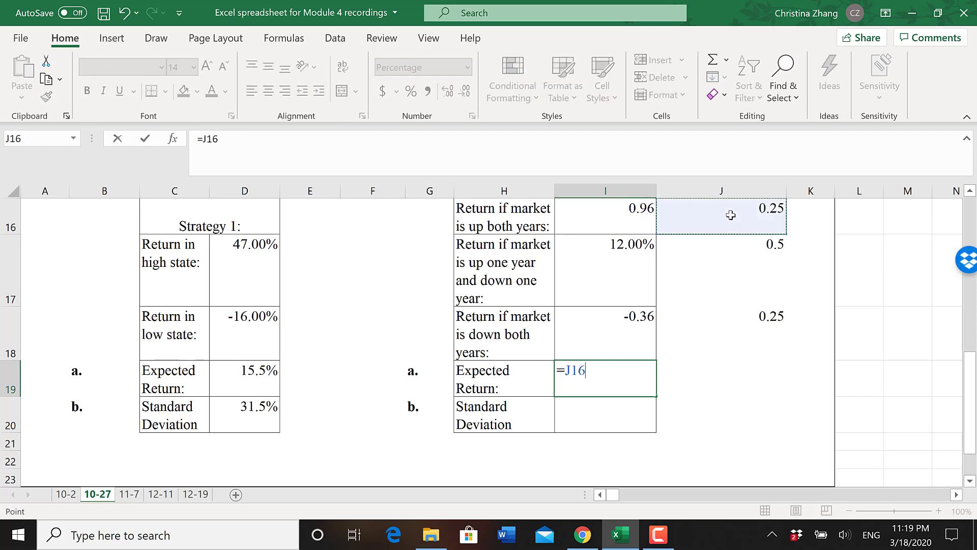
{"action": "type", "text": "*"}
{"action": "left_click", "coordinate": [624, 214]}
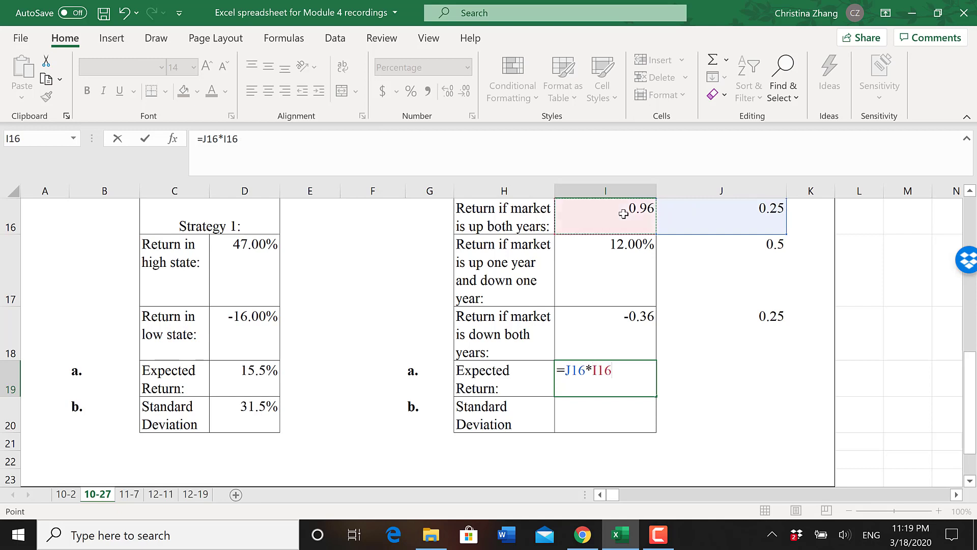
{"action": "type", "text": "+"}
{"action": "left_click", "coordinate": [694, 255]}
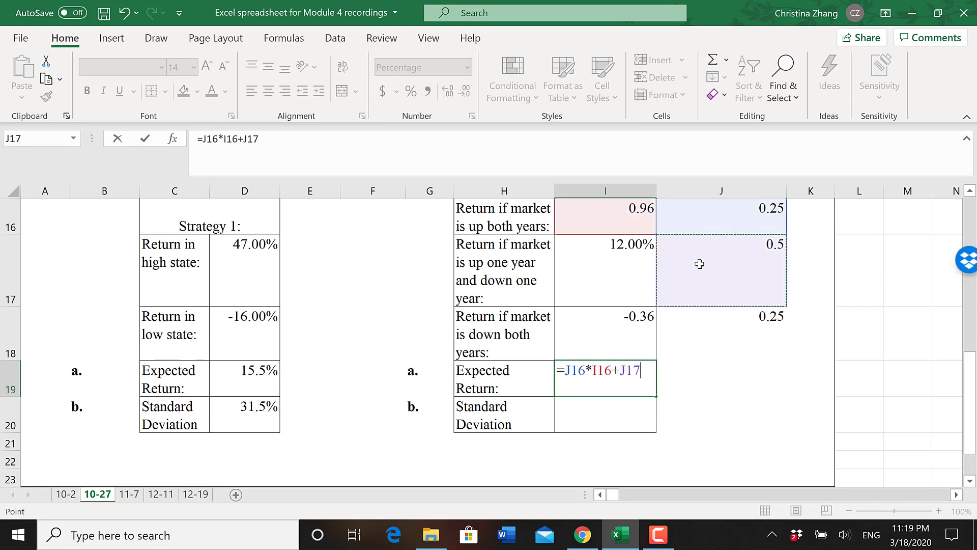
{"action": "type", "text": "*"}
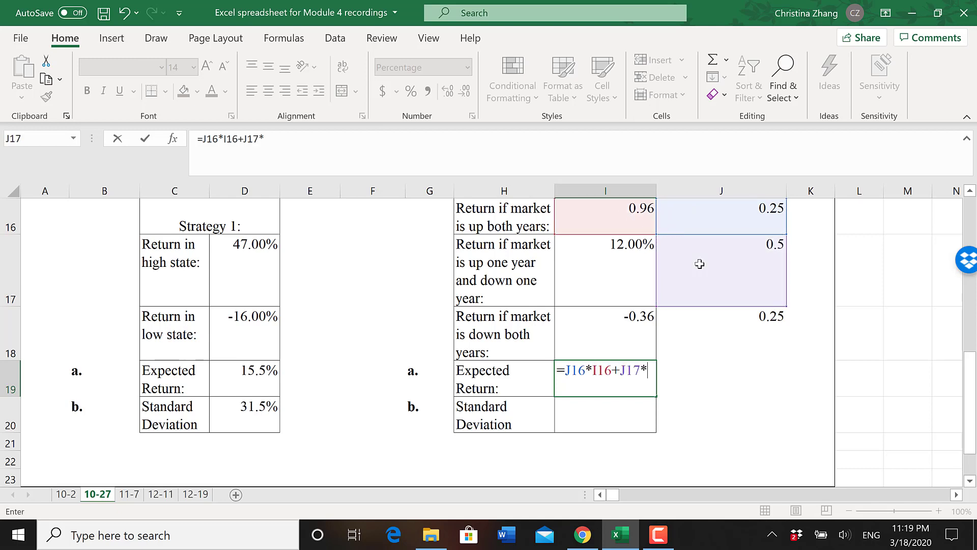
{"action": "left_click", "coordinate": [627, 270]}
{"action": "type", "text": "+"}
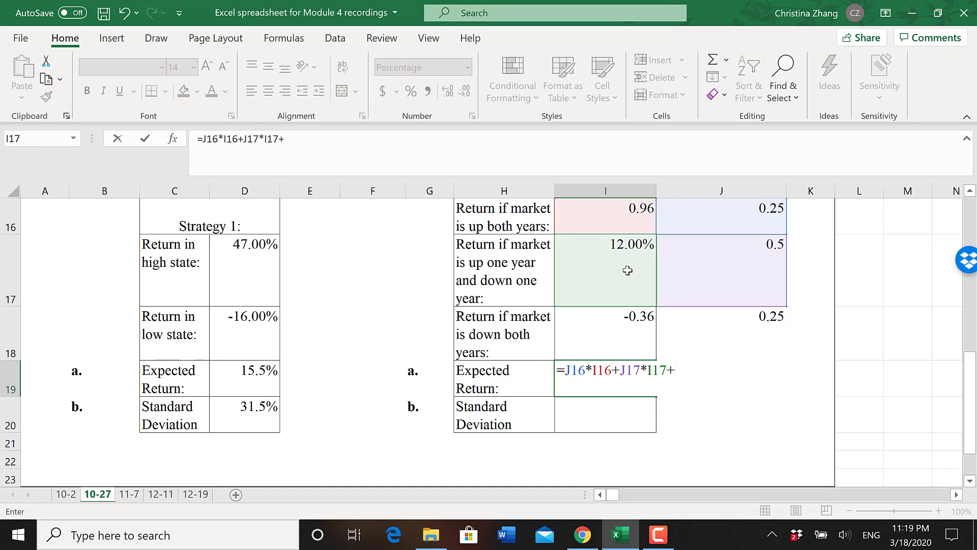
{"action": "left_click", "coordinate": [723, 335]}
{"action": "type", "text": "*"}
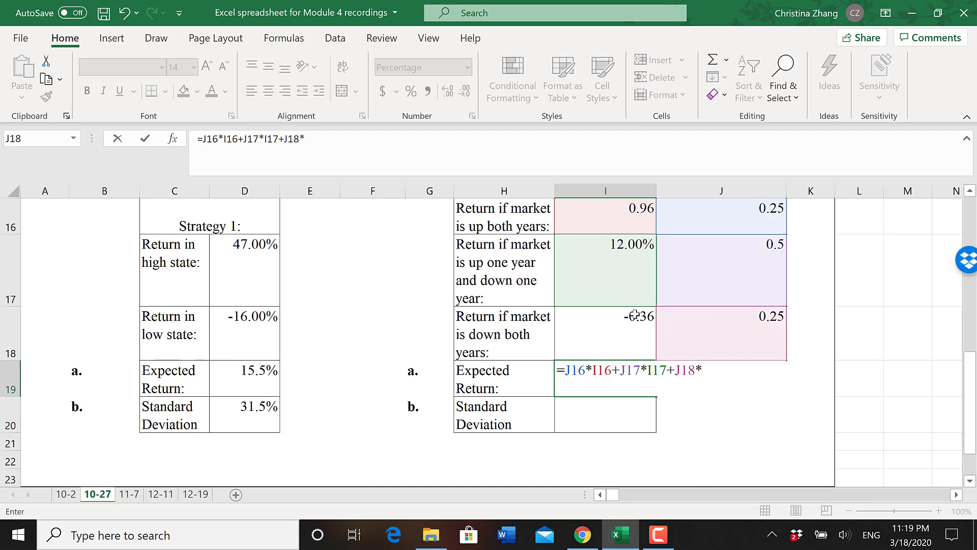
{"action": "left_click", "coordinate": [601, 323]}
{"action": "key", "text": "Return"}
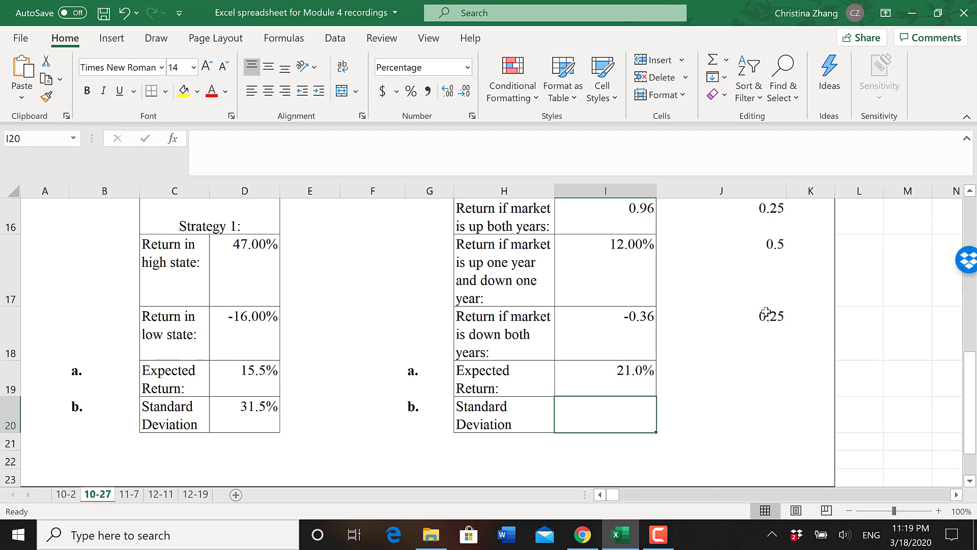
- Add the heading "differences" in L15, beside the Strategy 2 table
{"action": "left_click", "coordinate": [852, 229]}
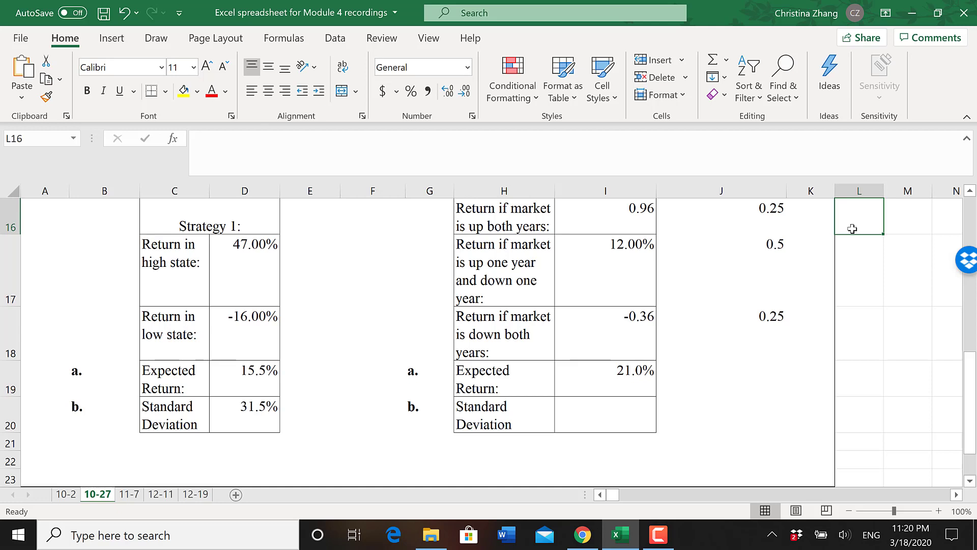
{"action": "left_click_drag", "start_coordinate": [972, 384], "coordinate": [973, 374]}
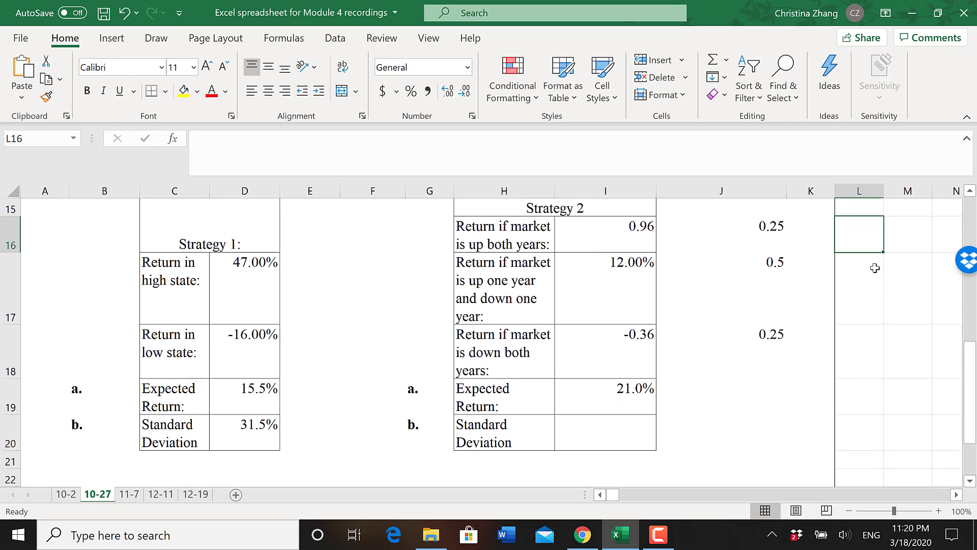
{"action": "left_click", "coordinate": [861, 212]}
{"action": "type", "text": "diff"}
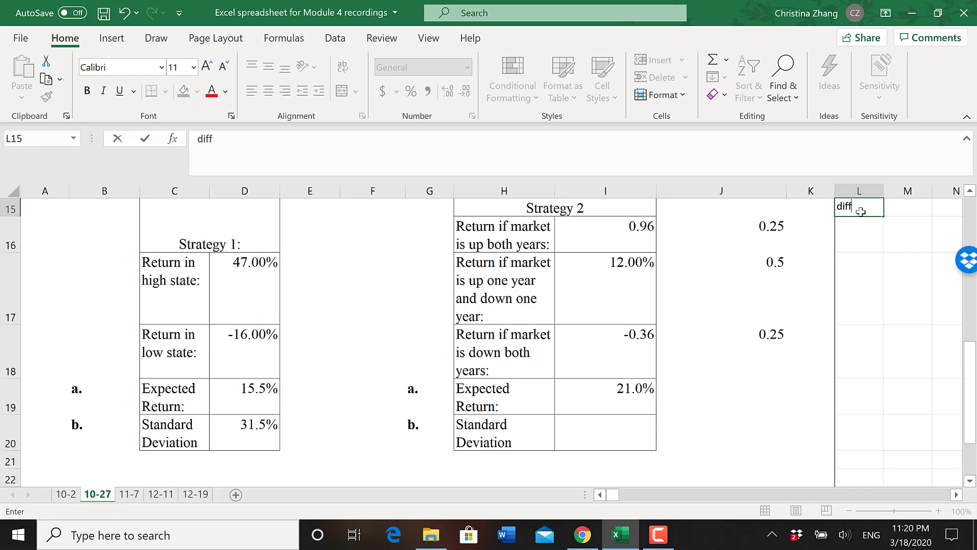
{"action": "type", "text": "erences"}
{"action": "key", "text": "Return"}
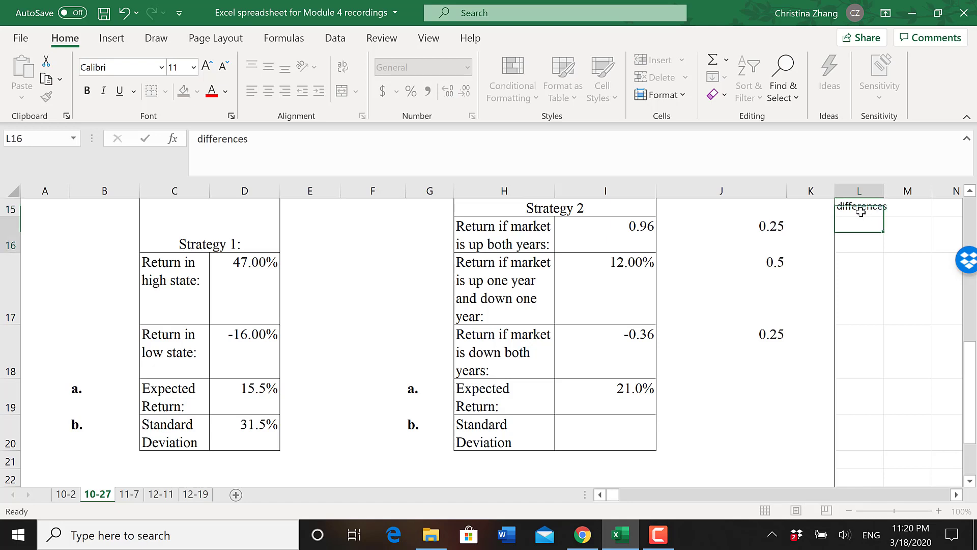
- Calculate the deviation of the both-years-up return from the expected return in L16 with =I16-I19
{"action": "type", "text": "="}
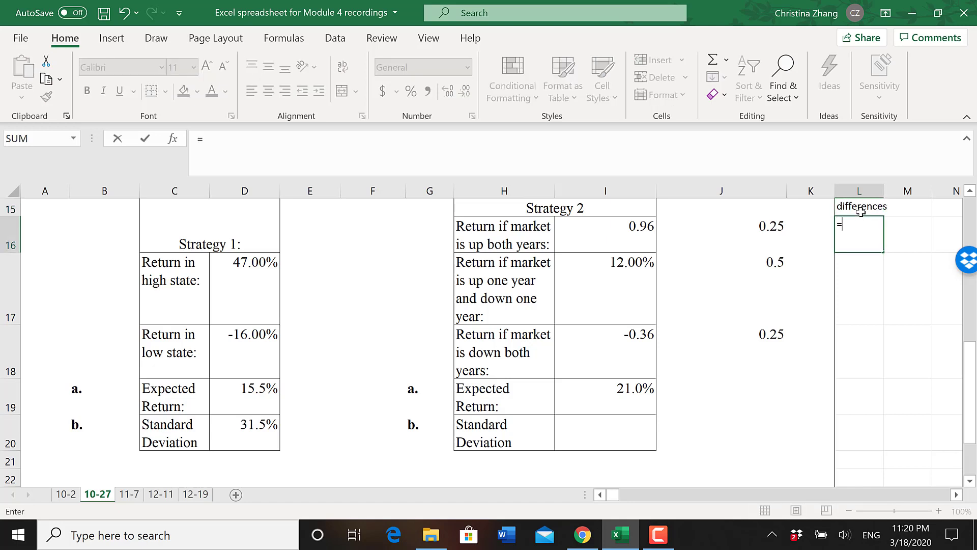
{"action": "left_click", "coordinate": [624, 241]}
{"action": "type", "text": "-"}
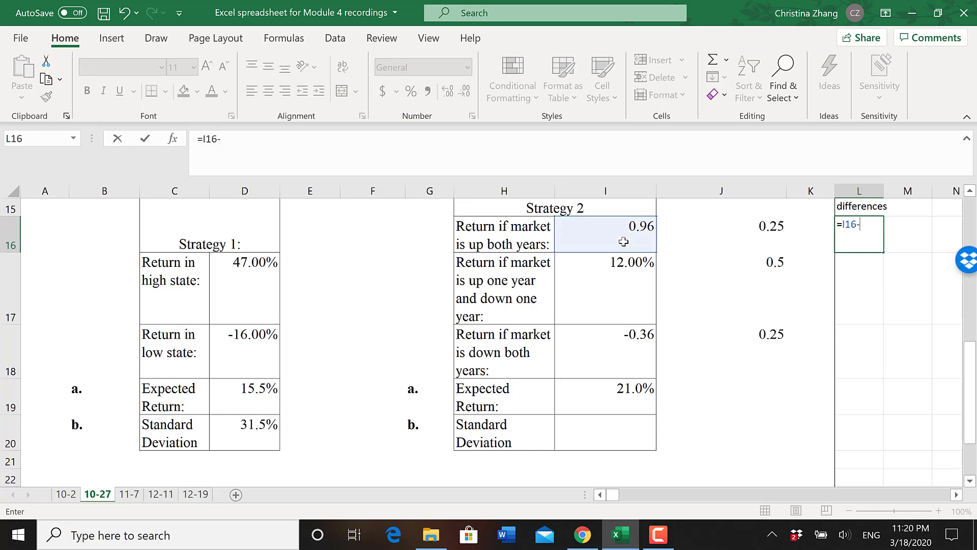
{"action": "left_click", "coordinate": [601, 390]}
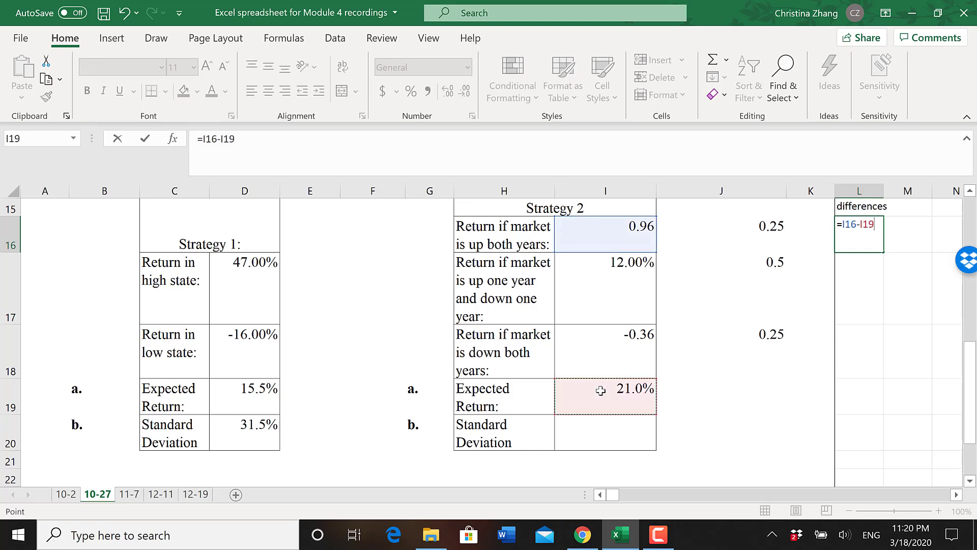
{"action": "key", "text": "Return"}
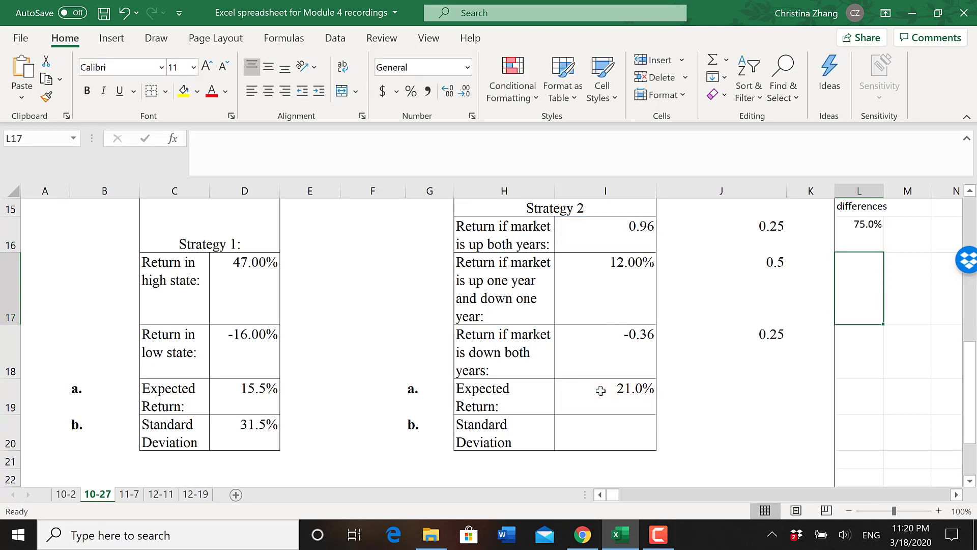
- Calculate the deviation of the one-up, one-down return from the expected return in L17 with =I17-I19
{"action": "type", "text": "="}
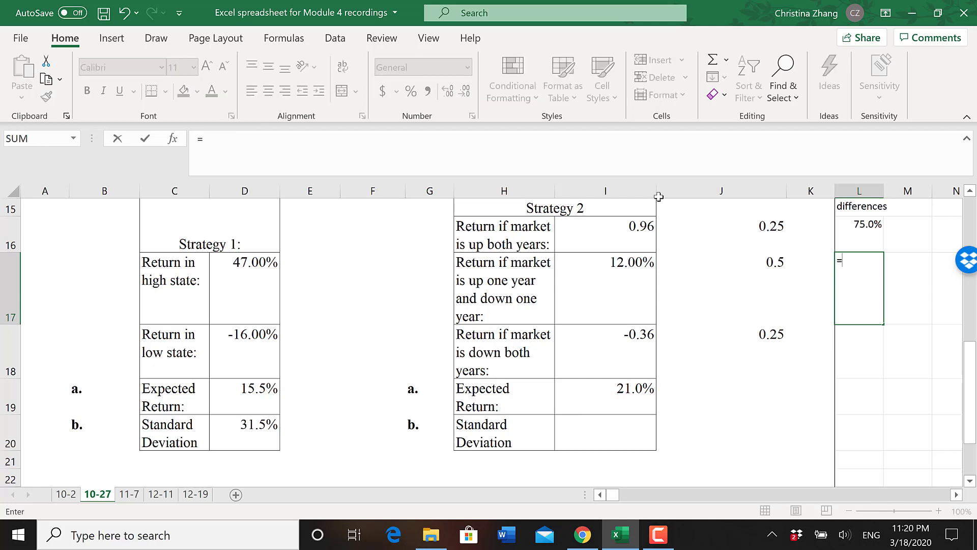
{"action": "left_click", "coordinate": [600, 296]}
{"action": "type", "text": "-"}
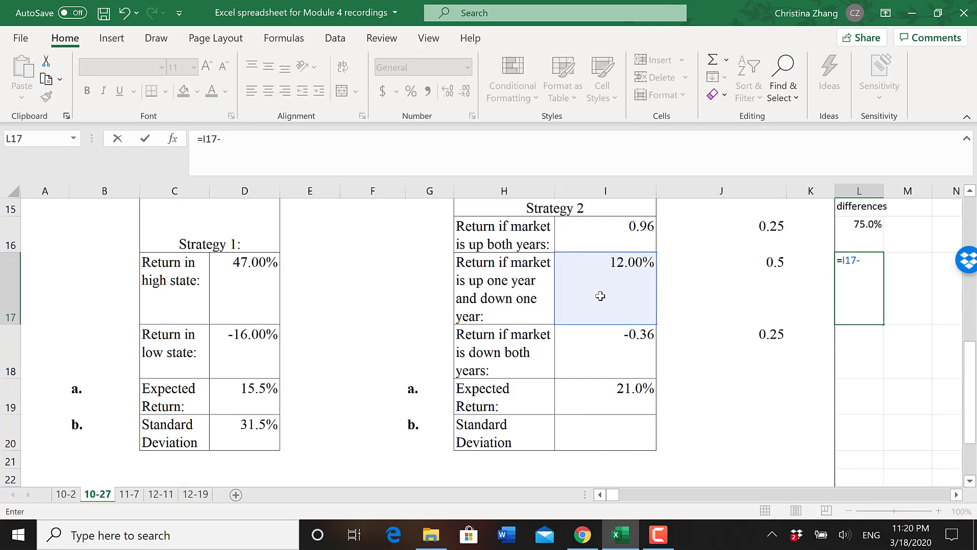
{"action": "left_click", "coordinate": [601, 392]}
{"action": "key", "text": "Return"}
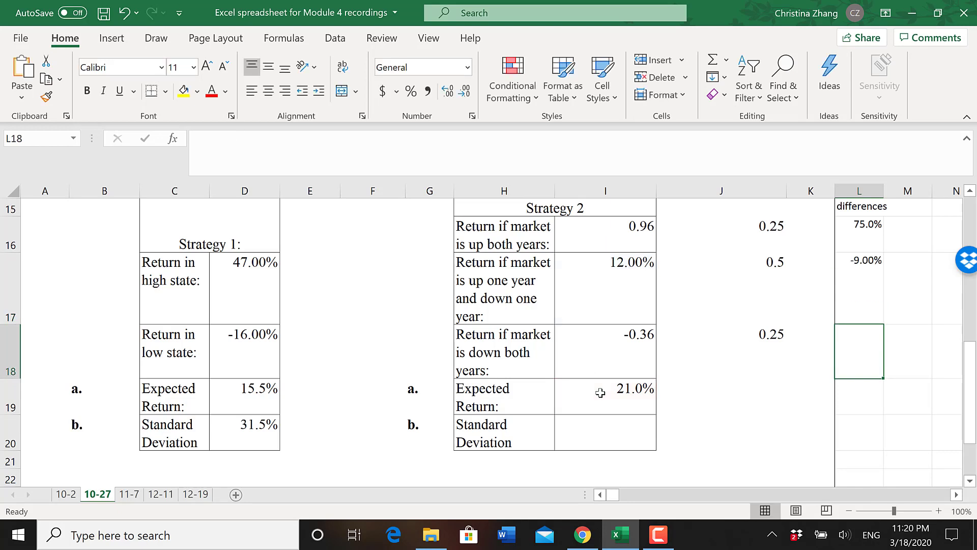
- Calculate the deviation of the both-years-down return from the expected return in L18 with =I18-I19
{"action": "type", "text": "="}
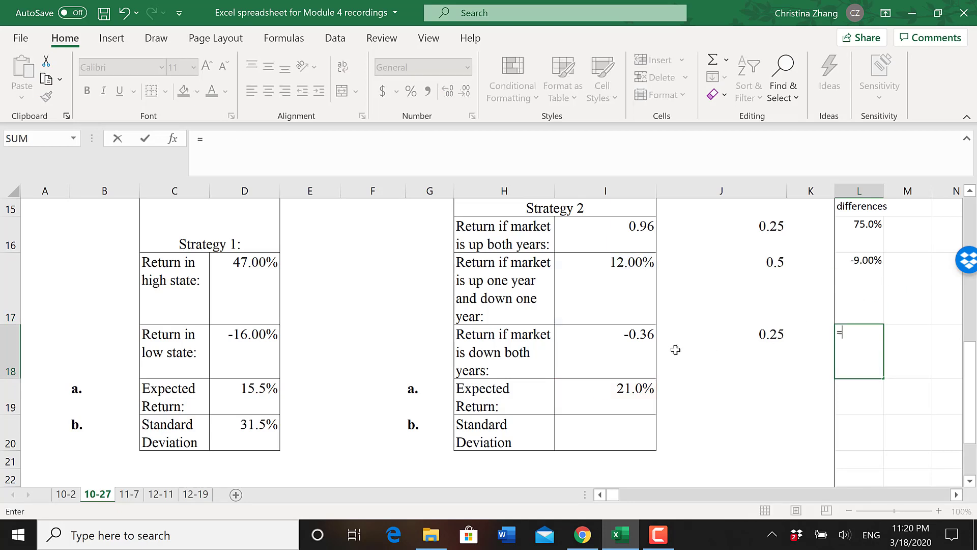
{"action": "left_click", "coordinate": [628, 347]}
{"action": "type", "text": "-"}
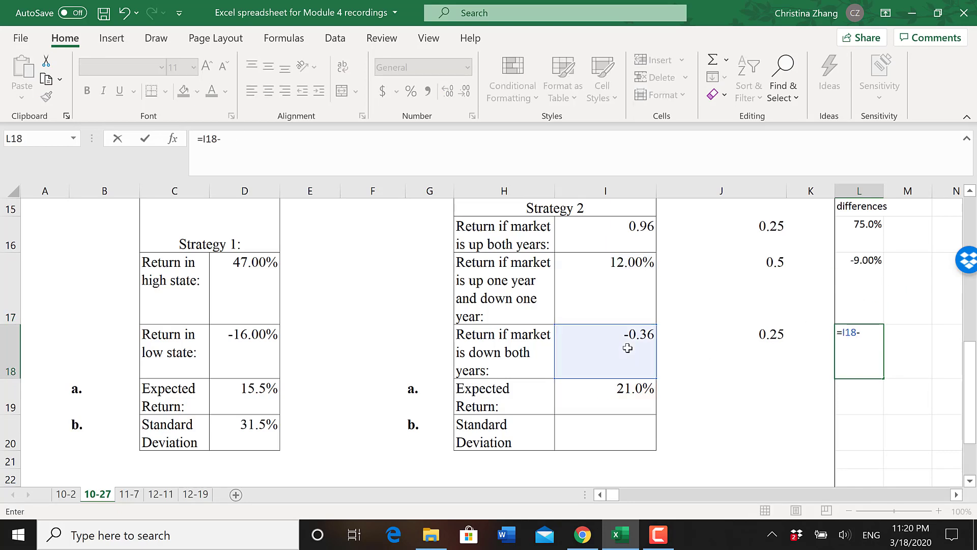
{"action": "left_click", "coordinate": [613, 395]}
{"action": "key", "text": "Return"}
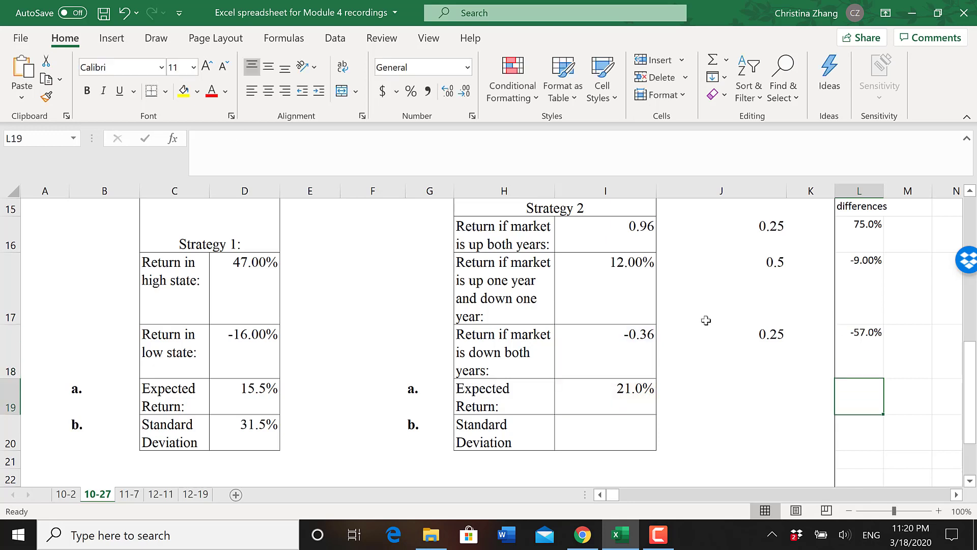
- Square the first deviation in M16 with =L16^2 and fill the formula down through M18
{"action": "left_click", "coordinate": [916, 234]}
{"action": "type", "text": "="}
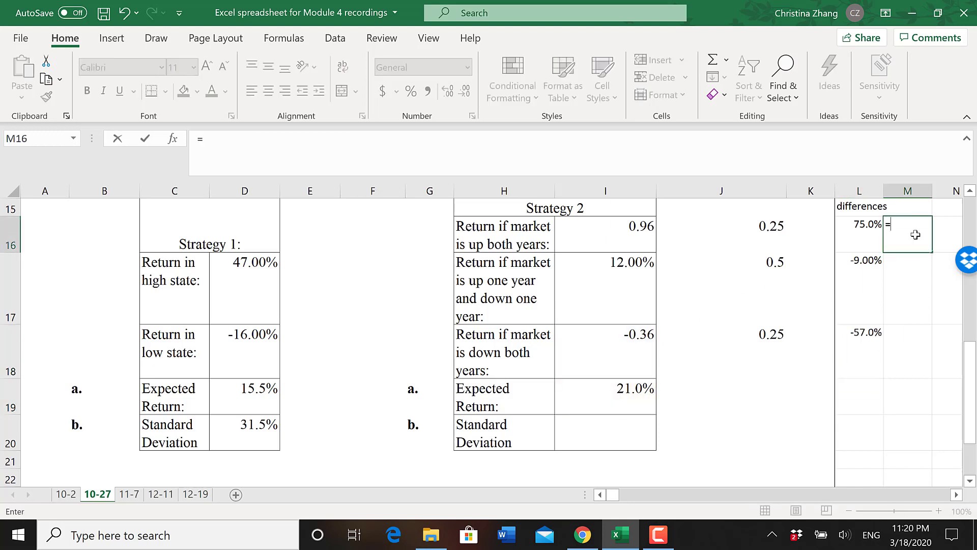
{"action": "left_click", "coordinate": [863, 237]}
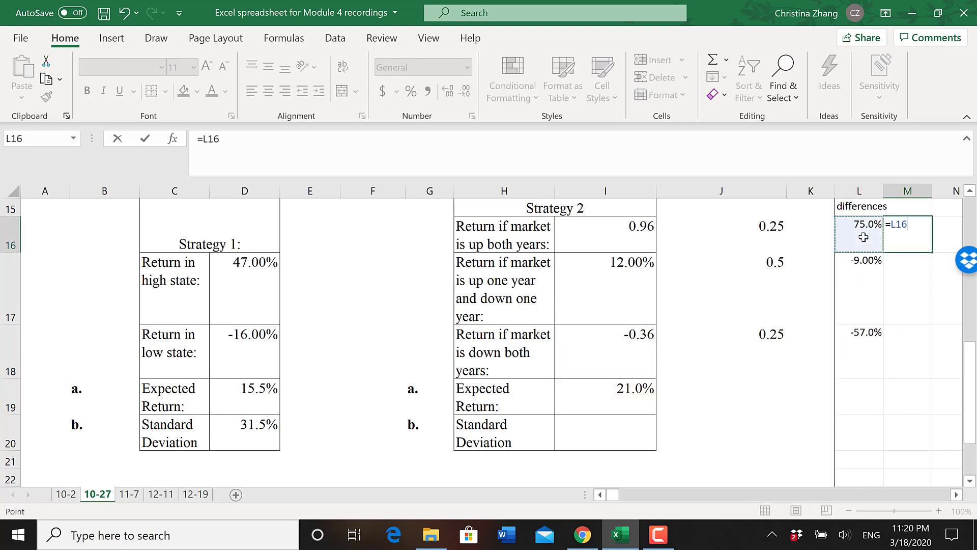
{"action": "type", "text": "^2"}
{"action": "key", "text": "Return"}
{"action": "left_click", "coordinate": [895, 238]}
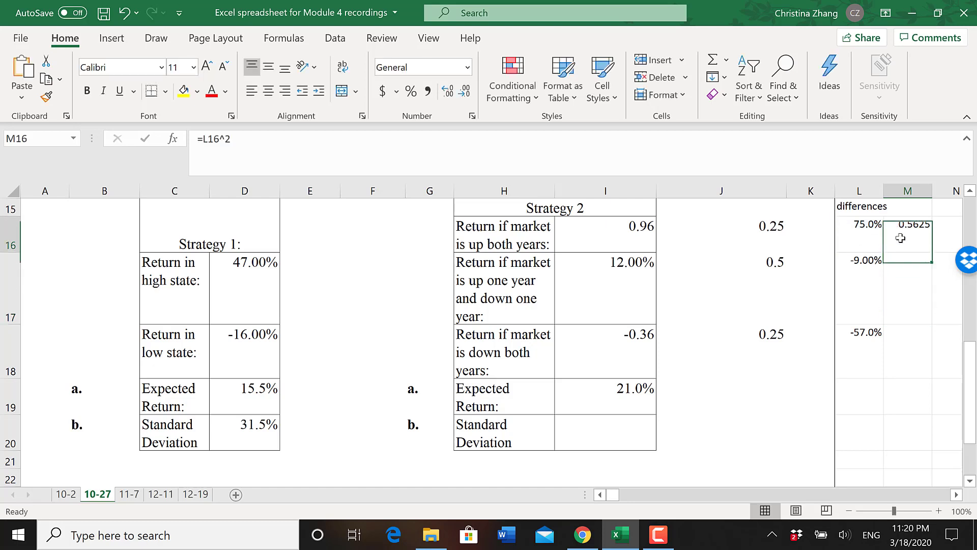
{"action": "left_click_drag", "start_coordinate": [933, 252], "coordinate": [932, 370]}
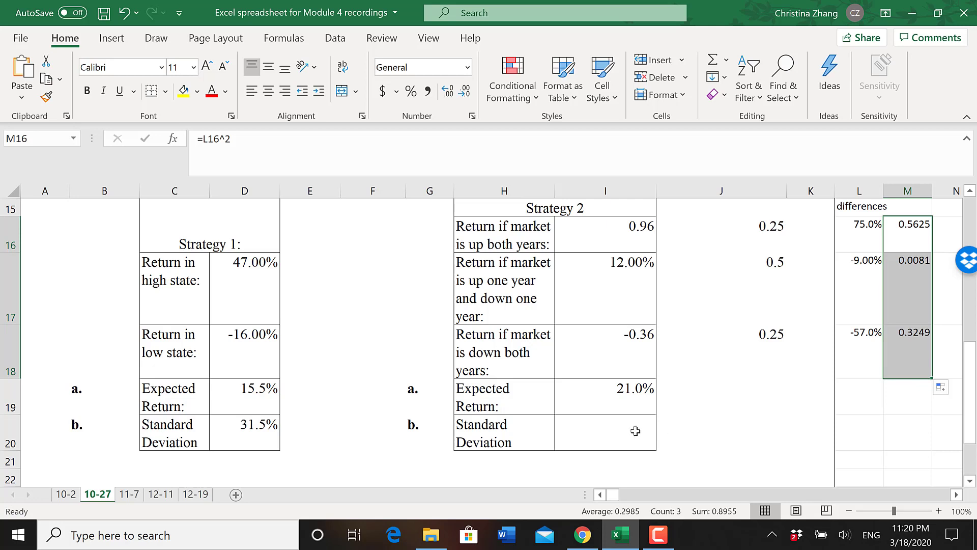
- Calculate Strategy 2's standard deviation in I20 with =SQRT(J16*M16+J17*M17+J18*M18)
{"action": "left_click", "coordinate": [619, 434]}
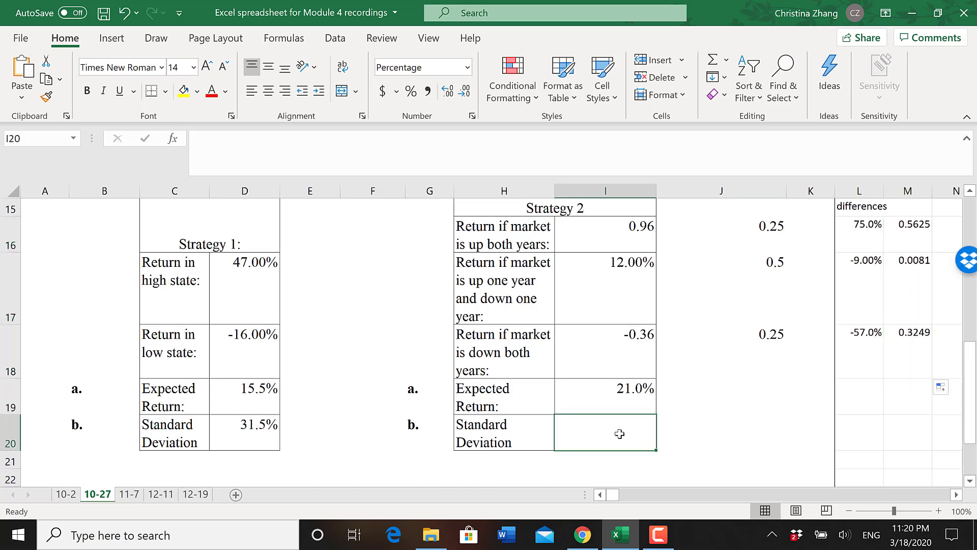
{"action": "type", "text": "=s"}
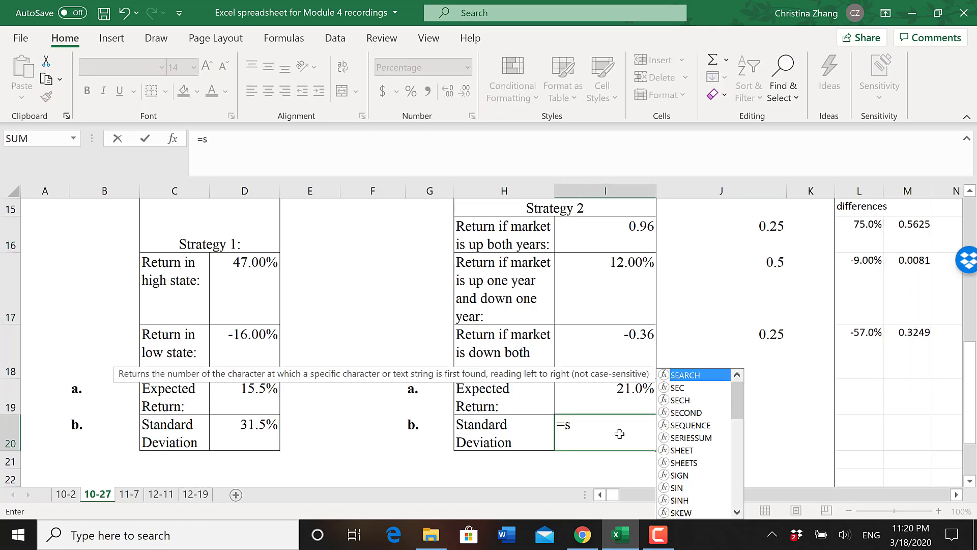
{"action": "type", "text": "qrt*"}
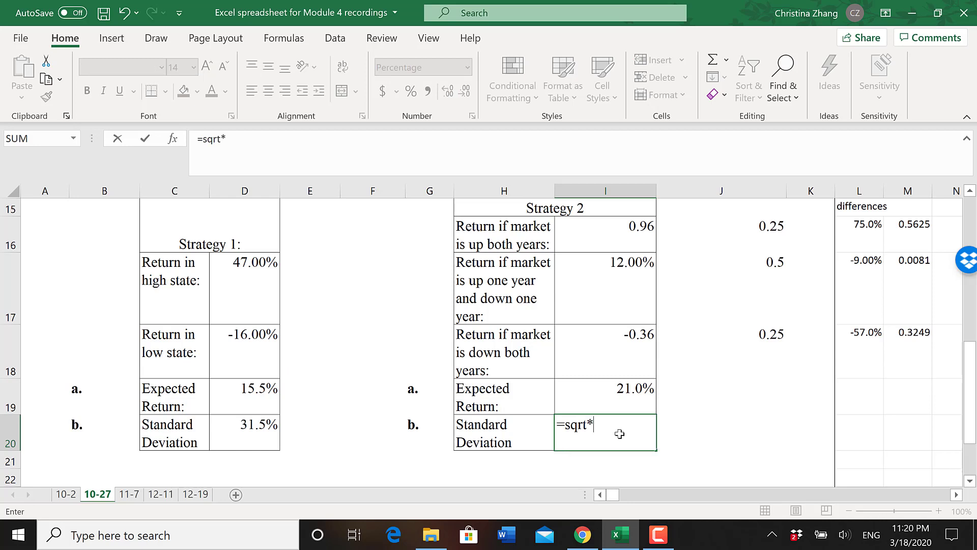
{"action": "key", "text": "BackSpace"}
{"action": "type", "text": "("}
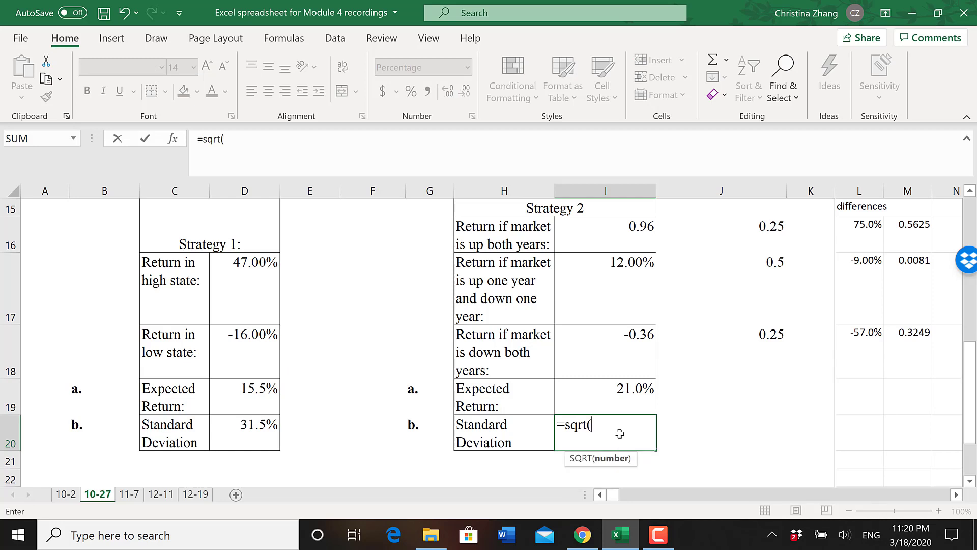
{"action": "type", "text": "sum"}
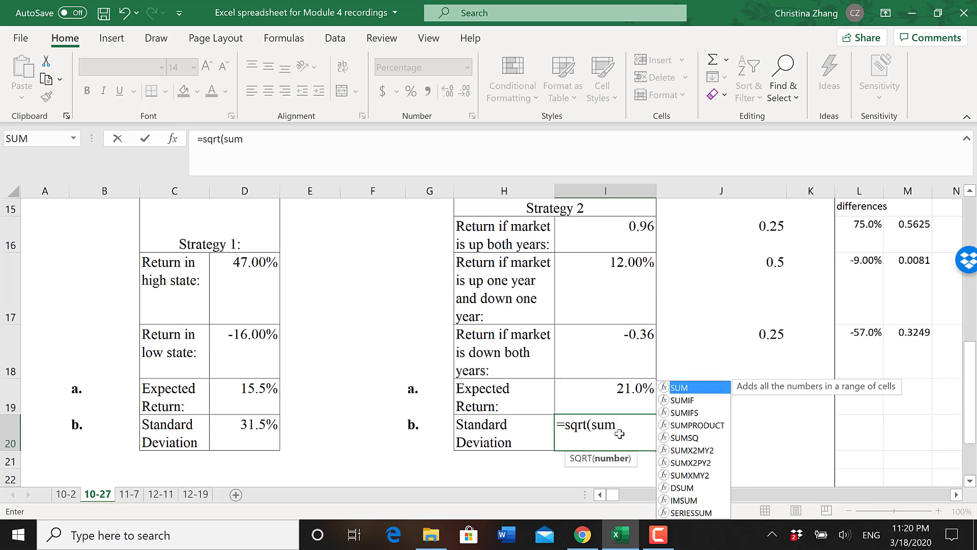
{"action": "key", "text": "BackSpace"}
{"action": "key", "text": "BackSpace"}
{"action": "key", "text": "BackSpace"}
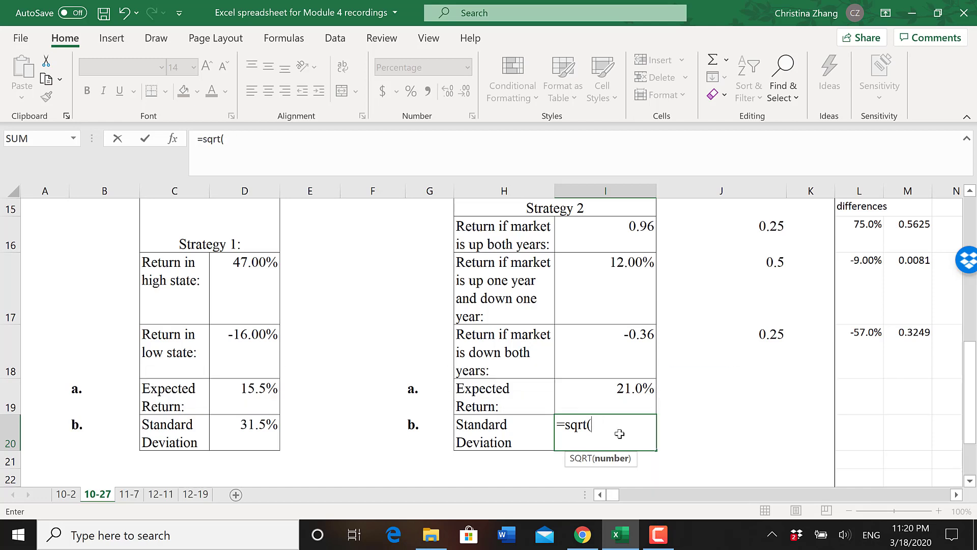
{"action": "left_click", "coordinate": [771, 229]}
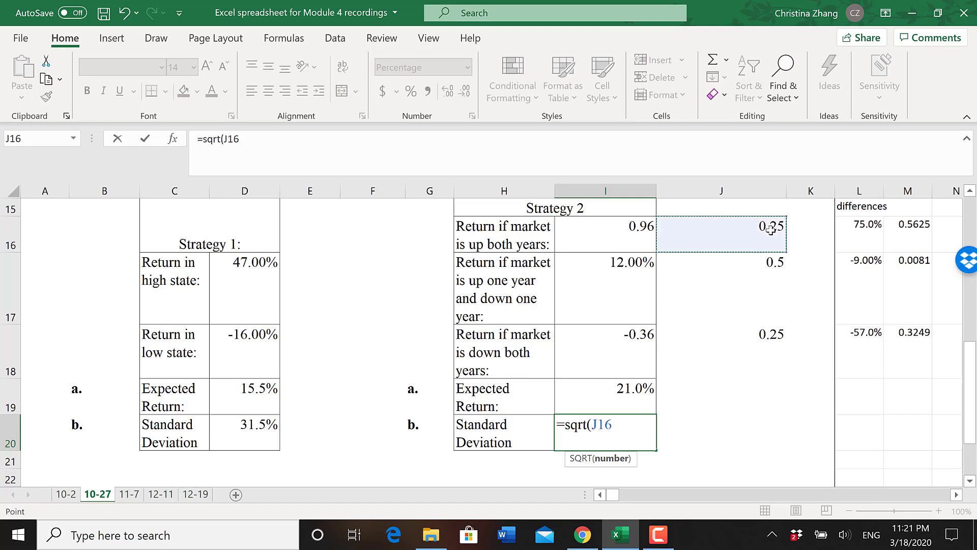
{"action": "type", "text": "*"}
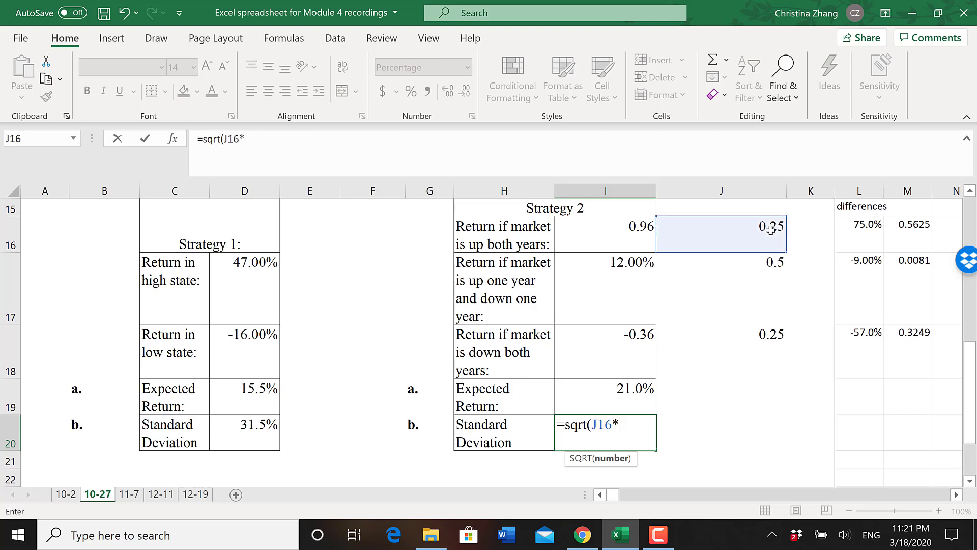
{"action": "left_click", "coordinate": [924, 234]}
{"action": "type", "text": "+"}
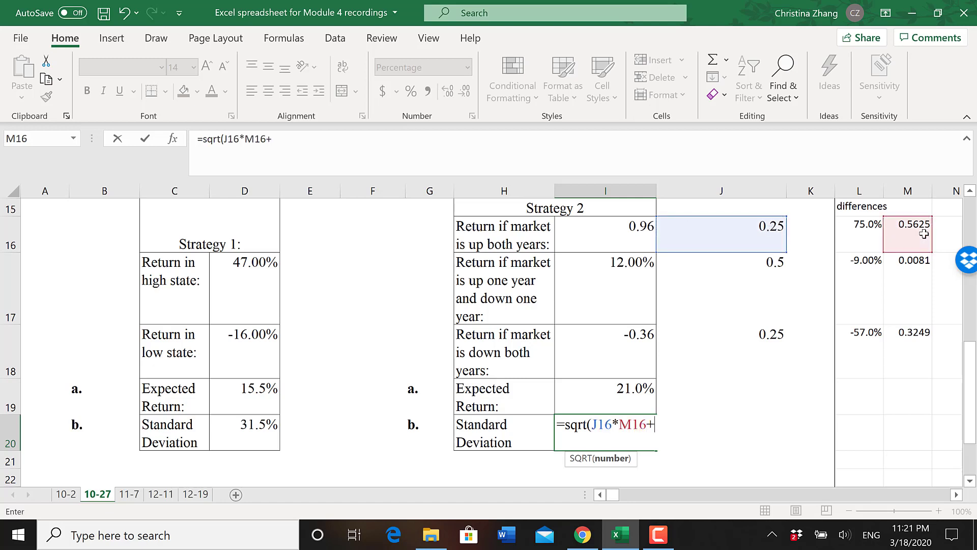
{"action": "left_click", "coordinate": [771, 265]}
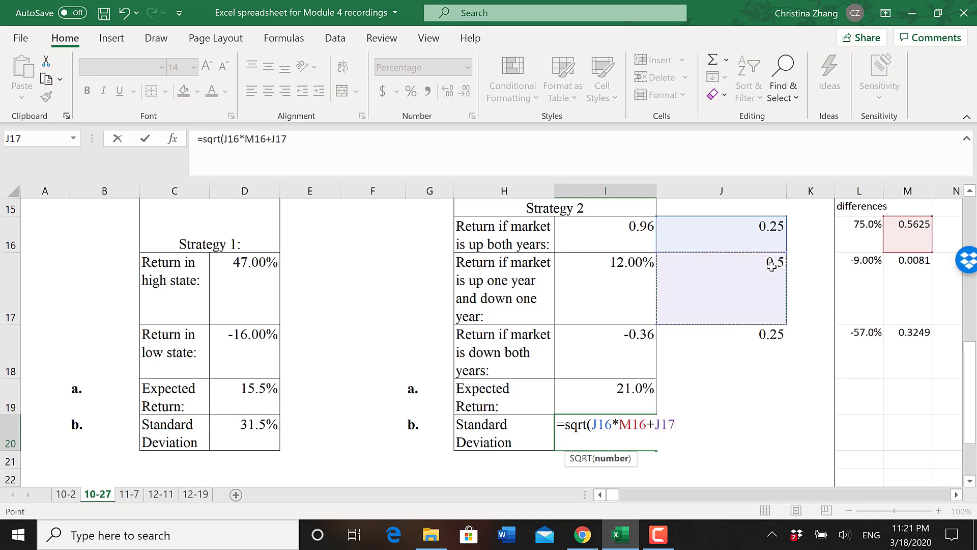
{"action": "type", "text": "*"}
{"action": "left_click", "coordinate": [919, 274]}
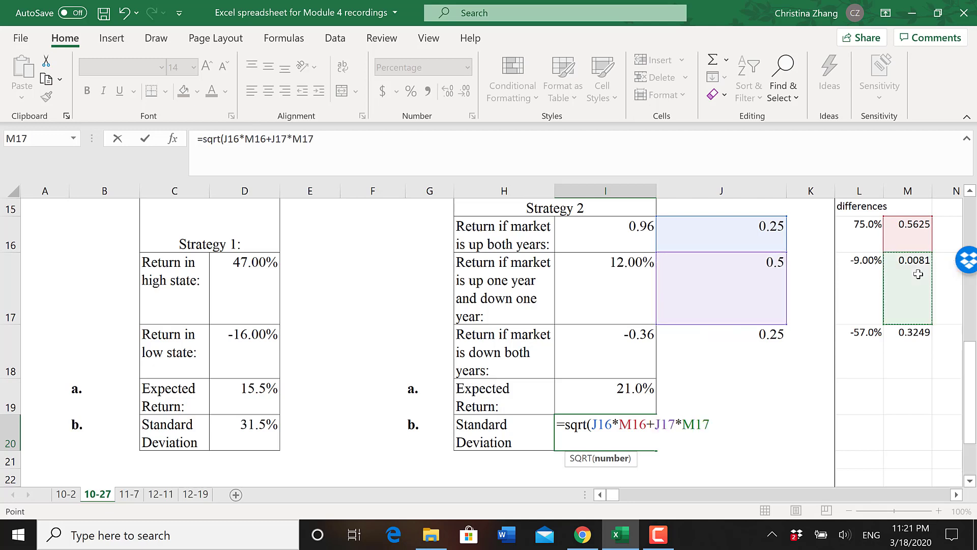
{"action": "type", "text": "+"}
{"action": "left_click", "coordinate": [745, 335]}
{"action": "type", "text": "*"}
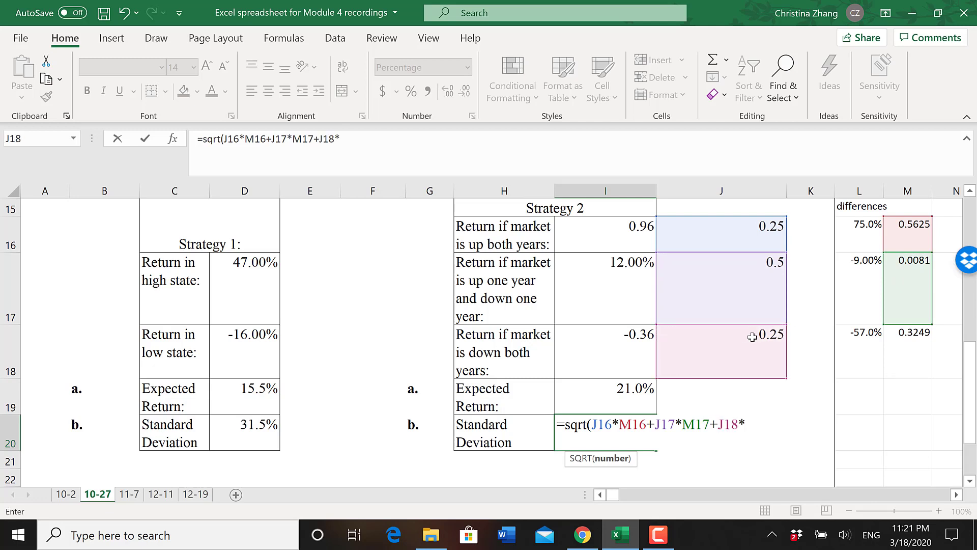
{"action": "left_click", "coordinate": [919, 349]}
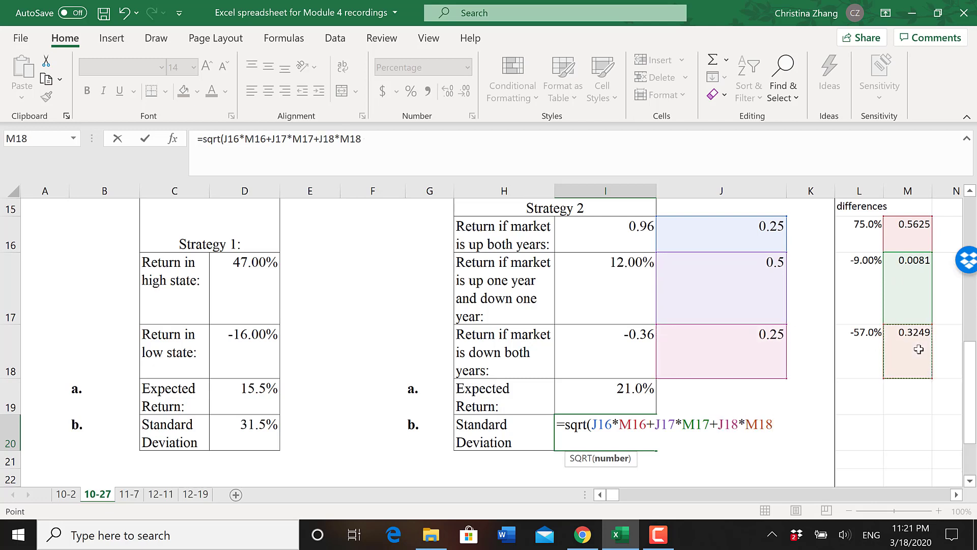
{"action": "type", "text": ")"}
{"action": "key", "text": "Return"}
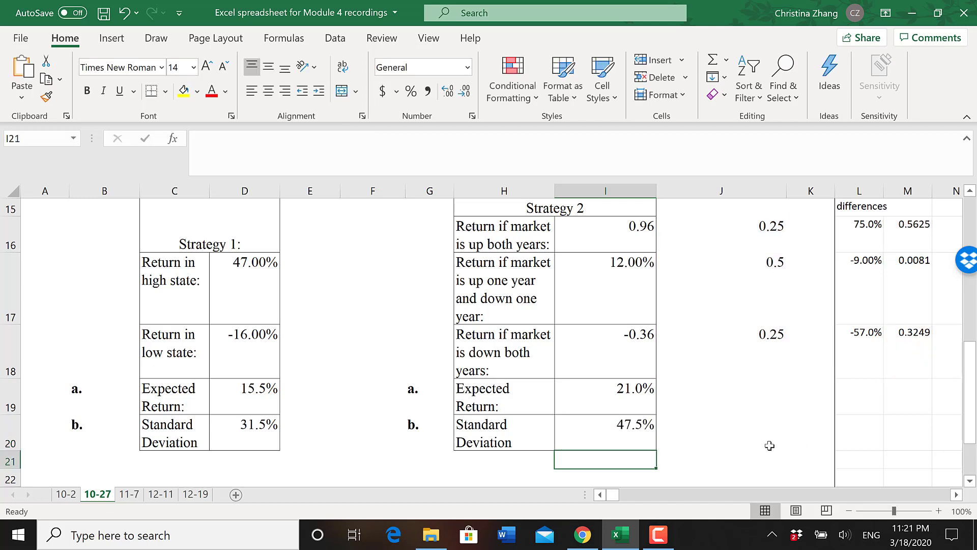
- Review the Problem 10-27 questions against the expected returns and standard deviations of both strategies
{"action": "left_click_drag", "start_coordinate": [974, 368], "coordinate": [974, 262]}
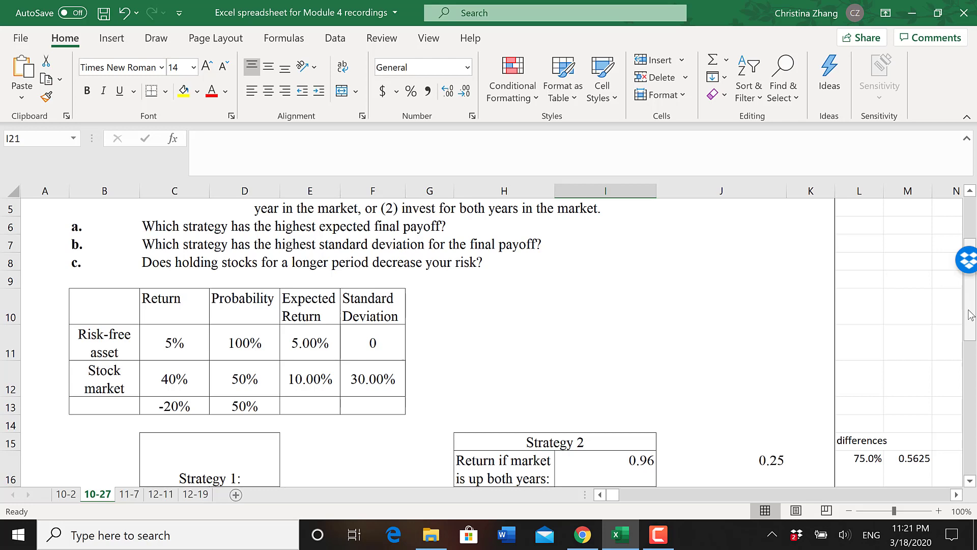
{"action": "left_click_drag", "start_coordinate": [971, 315], "coordinate": [971, 428]}
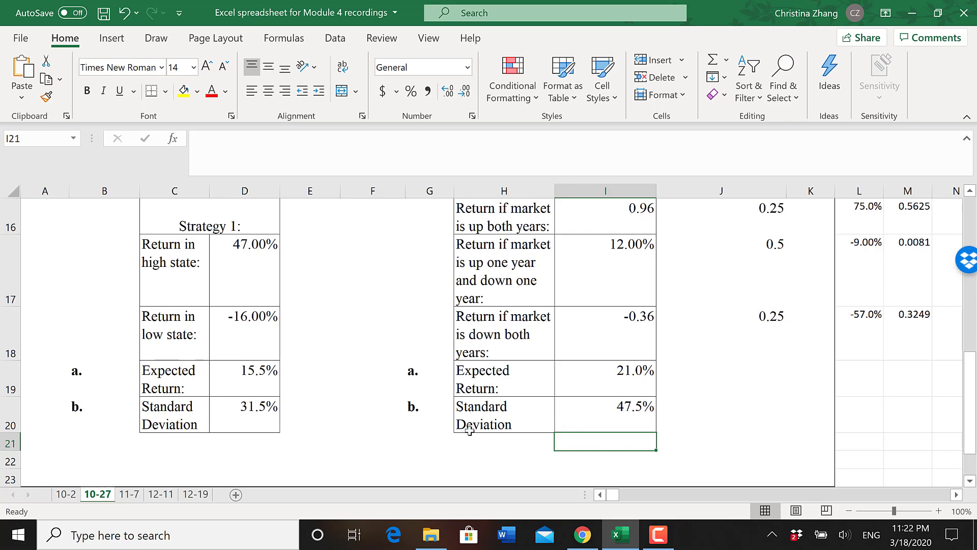
{"action": "left_click_drag", "start_coordinate": [970, 380], "coordinate": [970, 227]}
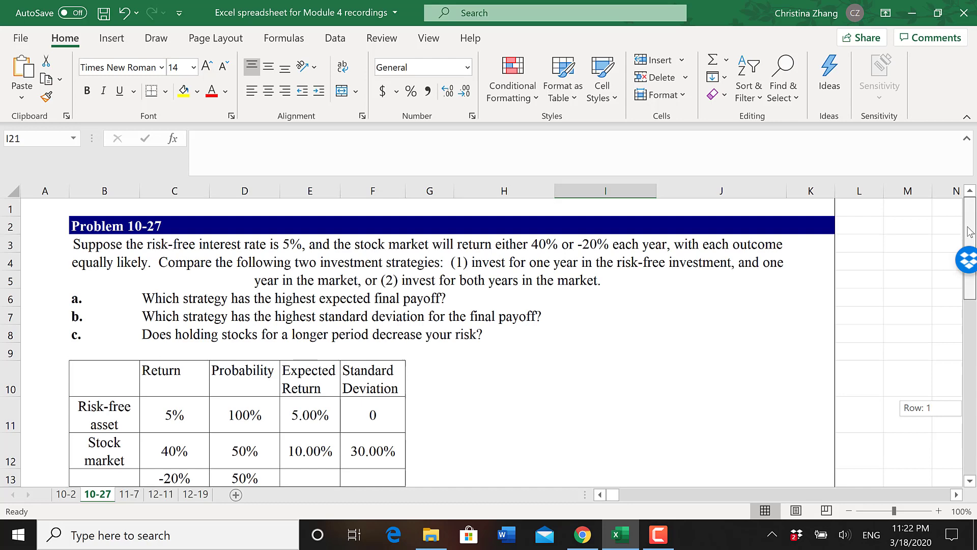
{"action": "left_click_drag", "start_coordinate": [970, 232], "coordinate": [970, 286]}
{"action": "left_click_drag", "start_coordinate": [970, 328], "coordinate": [973, 381]}
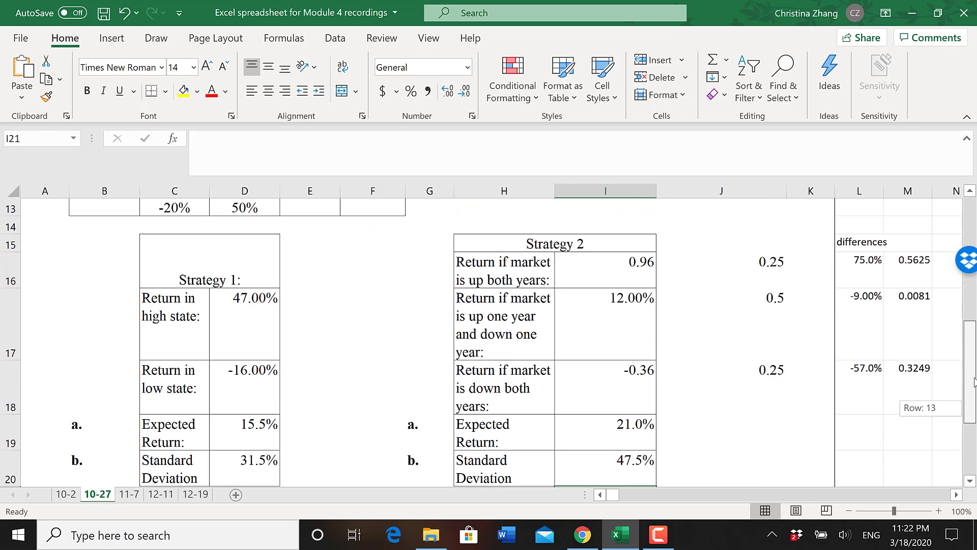
{"action": "left_click_drag", "start_coordinate": [973, 381], "coordinate": [974, 407]}
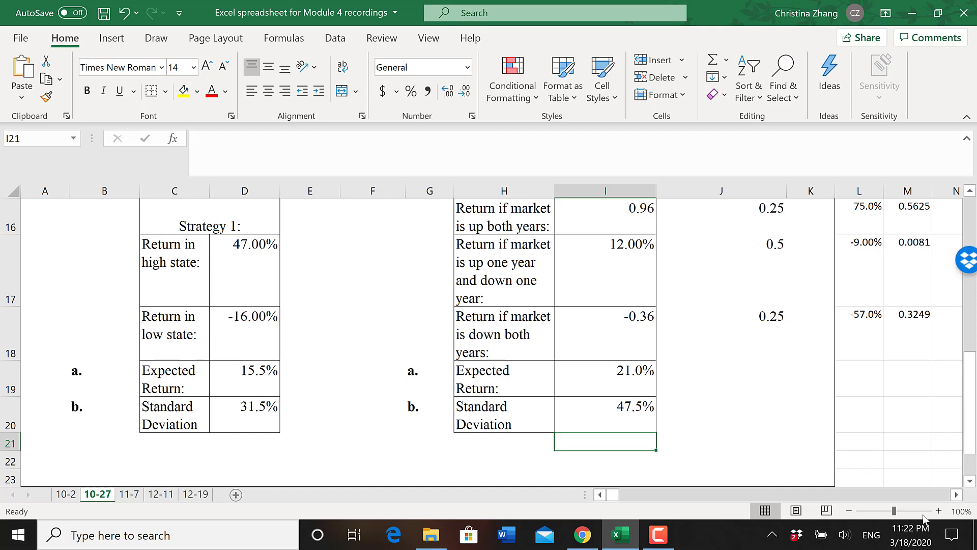
{"action": "mouse_move", "coordinate": [675, 542]}
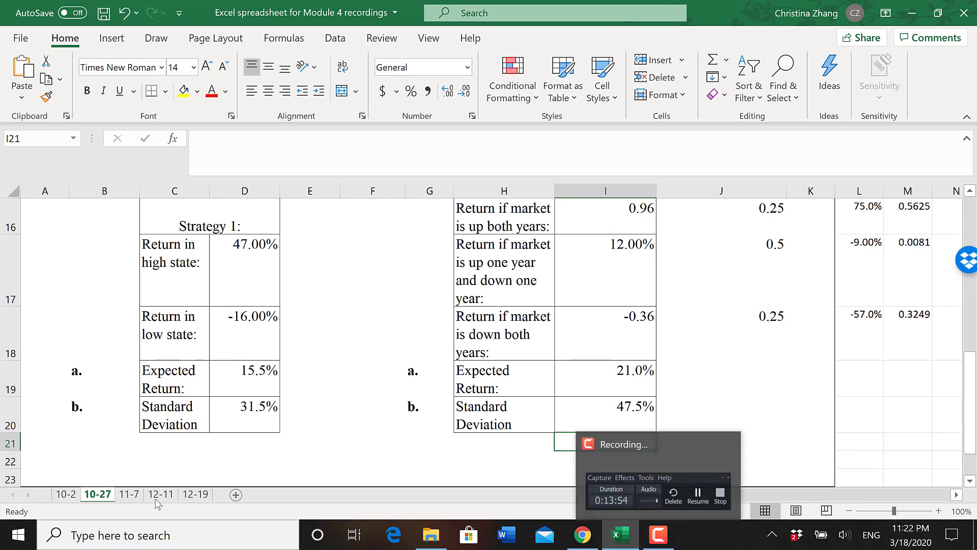
- On worksheet 11-7, calculate Stock A's average return in J8 with =AVERAGE(D8:I8) and check the formula's range
{"action": "left_click", "coordinate": [128, 494]}
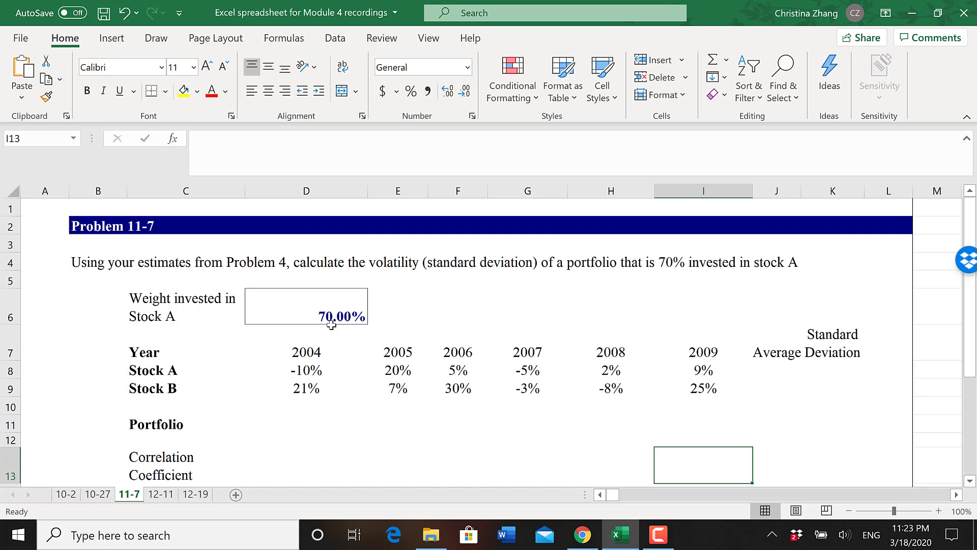
{"action": "left_click_drag", "start_coordinate": [970, 326], "coordinate": [973, 363]}
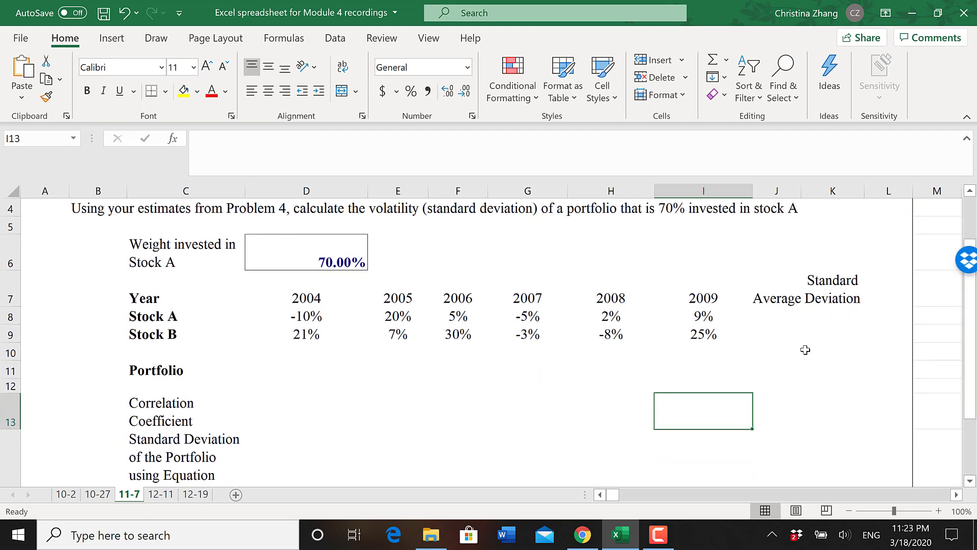
{"action": "left_click", "coordinate": [779, 315]}
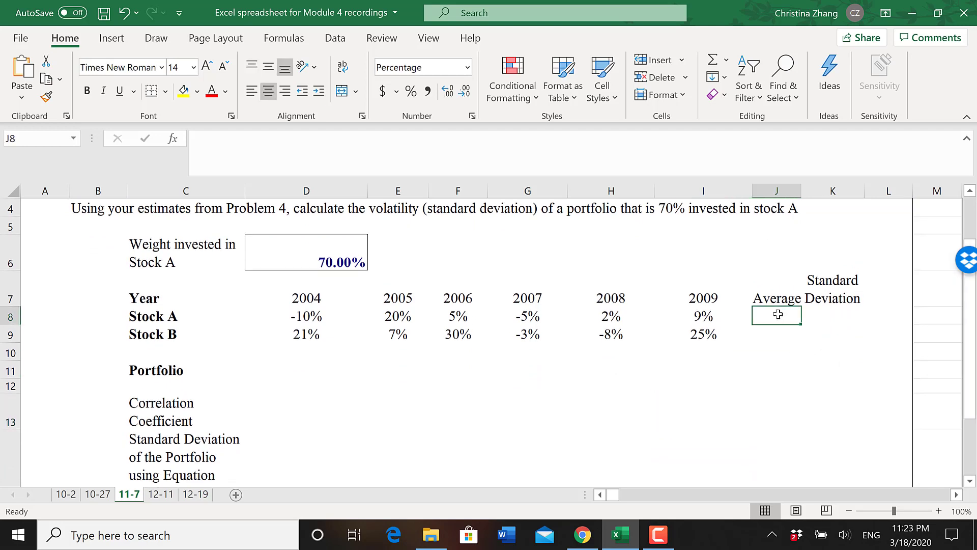
{"action": "type", "text": "="}
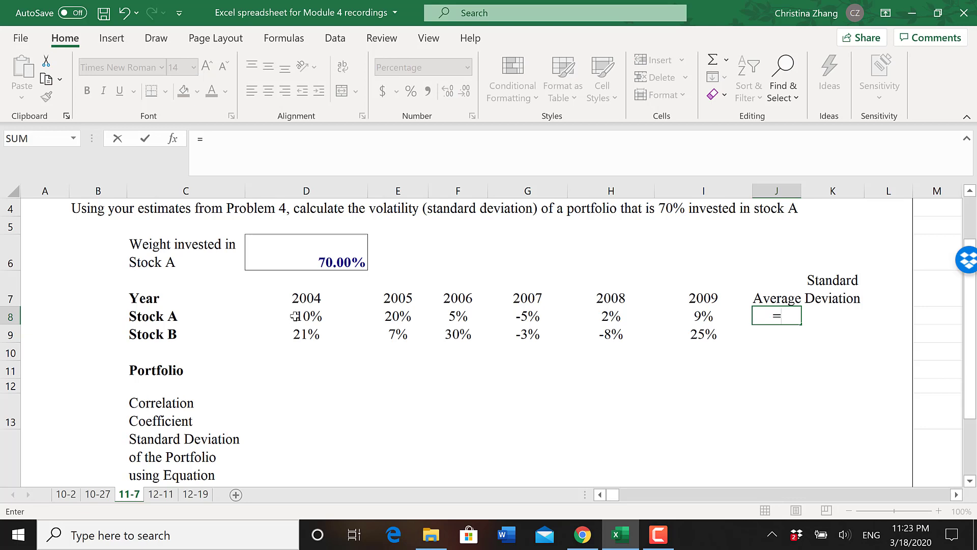
{"action": "type", "text": "average("}
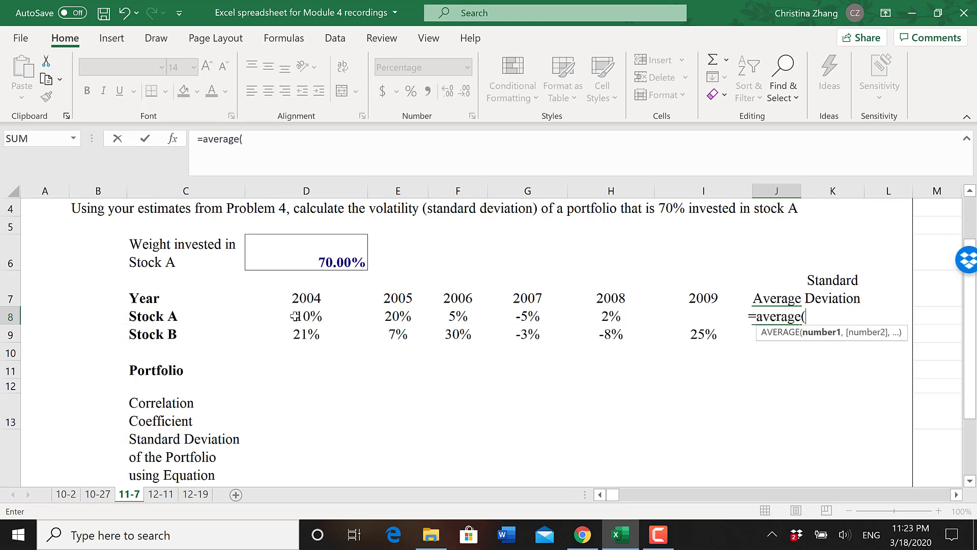
{"action": "left_click_drag", "start_coordinate": [311, 316], "coordinate": [701, 319]}
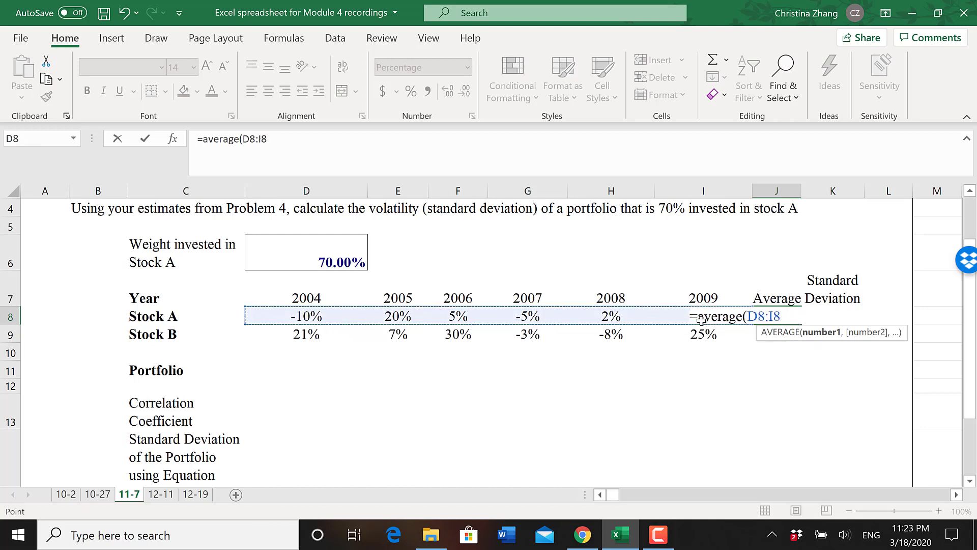
{"action": "type", "text": ")"}
{"action": "key", "text": "Return"}
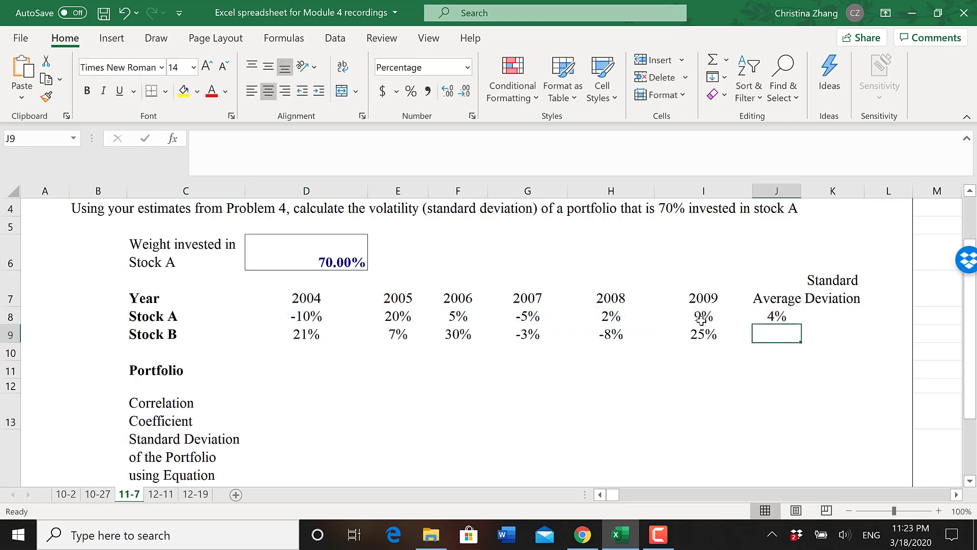
{"action": "left_click", "coordinate": [776, 315]}
{"action": "double_click", "coordinate": [780, 314]}
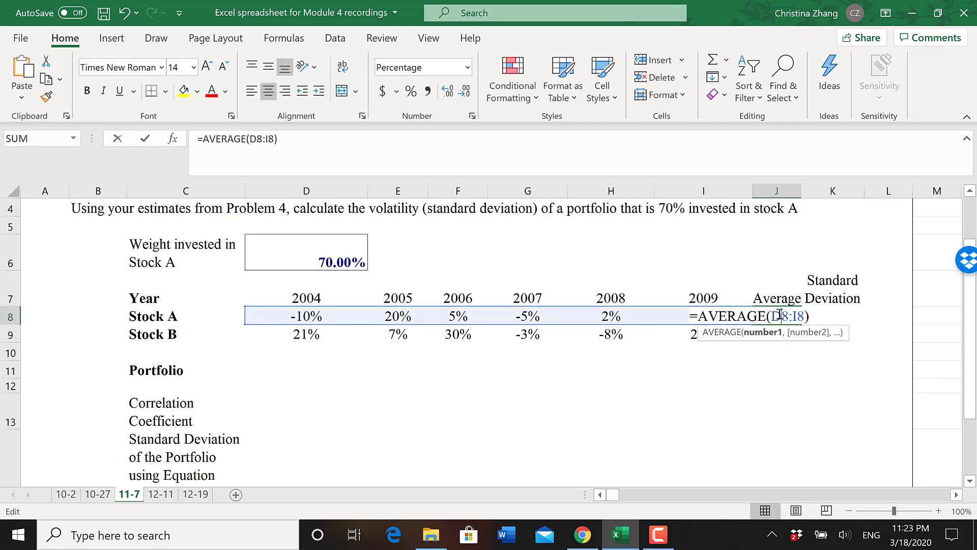
{"action": "key", "text": "Return"}
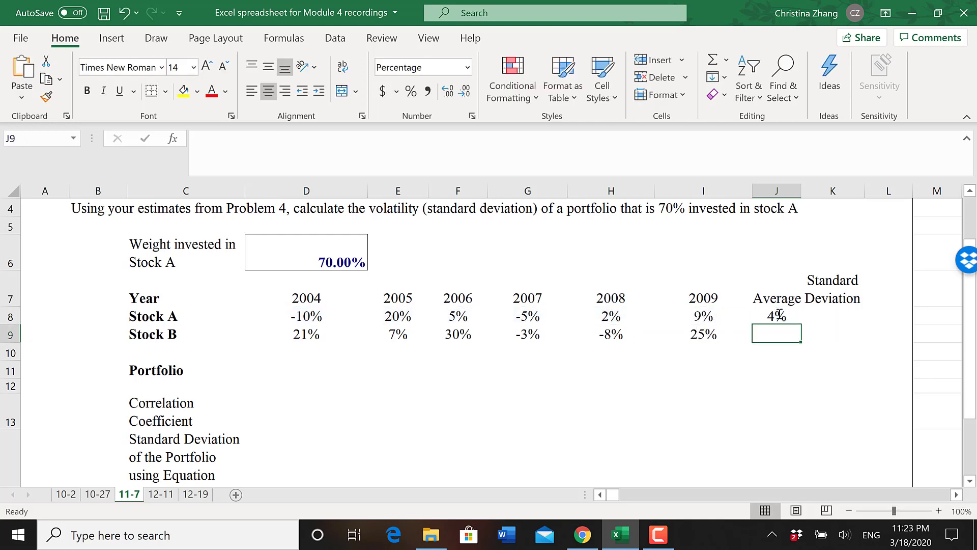
- Calculate Stock A's standard deviation in K8 with =STDEV.P(D8:I8)
{"action": "left_click", "coordinate": [819, 316]}
{"action": "type", "text": "="}
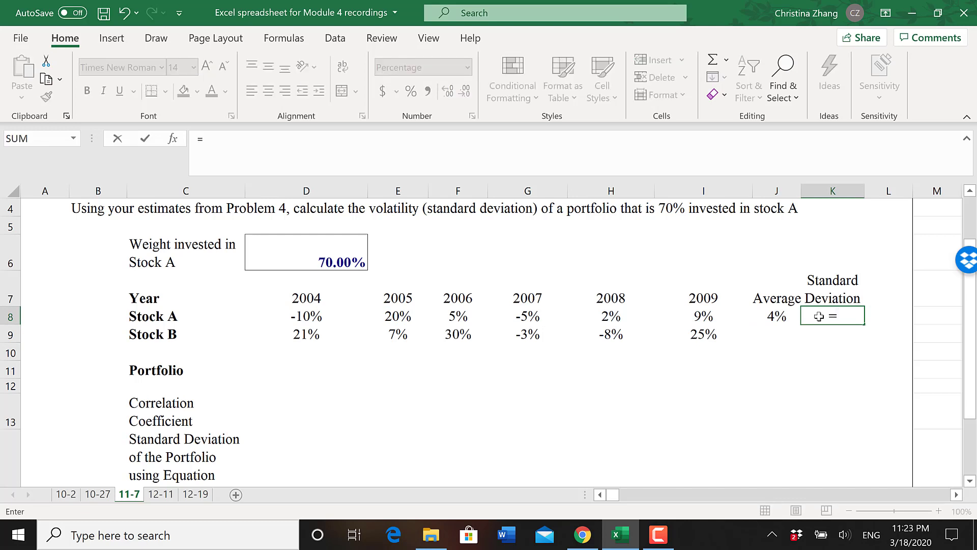
{"action": "type", "text": "stdev.p"}
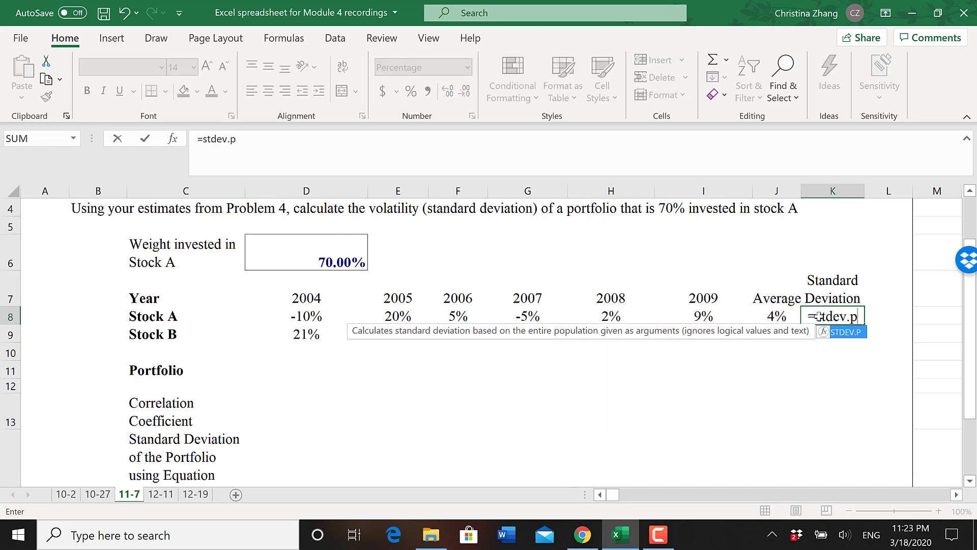
{"action": "type", "text": "("}
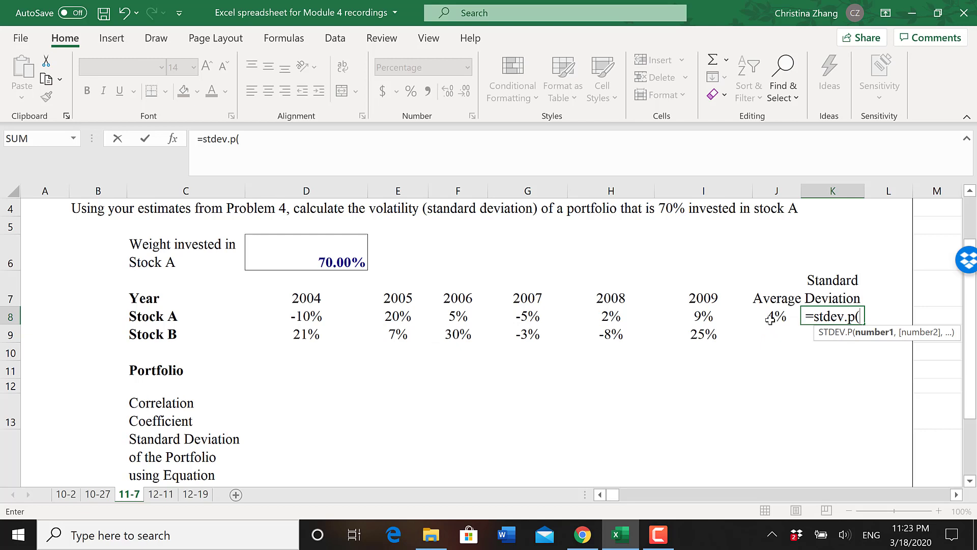
{"action": "left_click_drag", "start_coordinate": [715, 320], "coordinate": [280, 316]}
{"action": "type", "text": ")"}
{"action": "key", "text": "Return"}
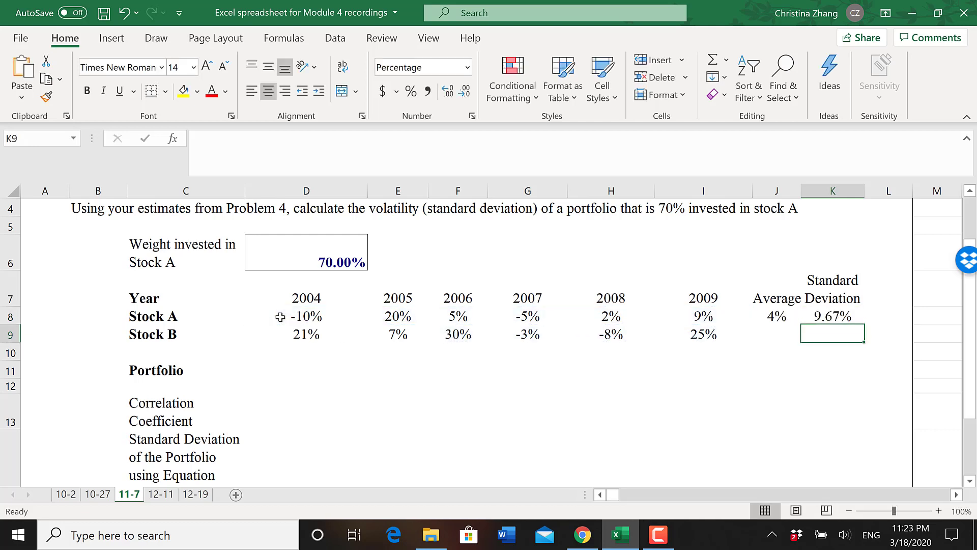
- Fill the average and standard deviation formulas from J8:K8 down to the Stock B row
{"action": "left_click", "coordinate": [784, 314]}
{"action": "left_click", "coordinate": [815, 312], "text": "shift"}
{"action": "left_click_drag", "start_coordinate": [864, 327], "coordinate": [862, 341]}
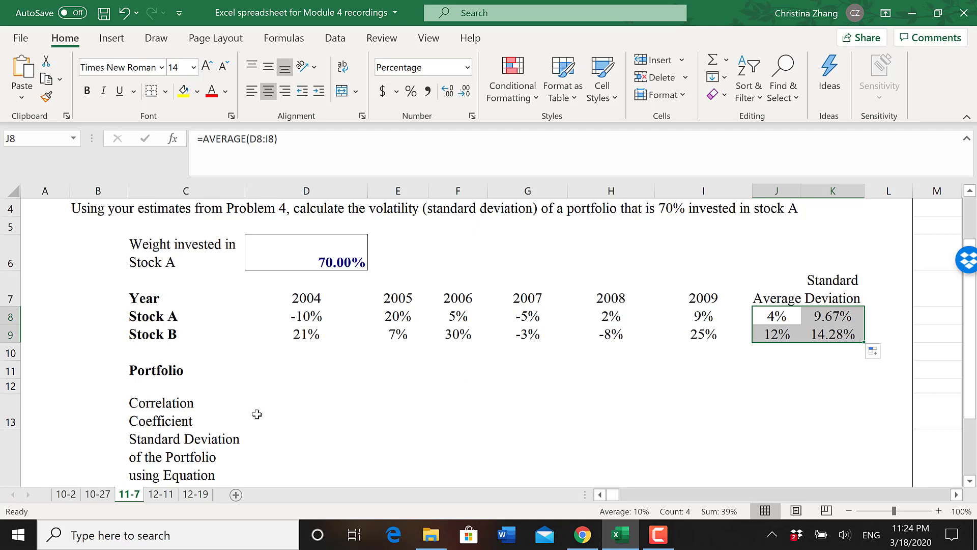
- Calculate the portfolio's 2004 return in D11 with =70%*D8+30%*D9 and fill the formula across to 2009 in I11
{"action": "left_click", "coordinate": [306, 369]}
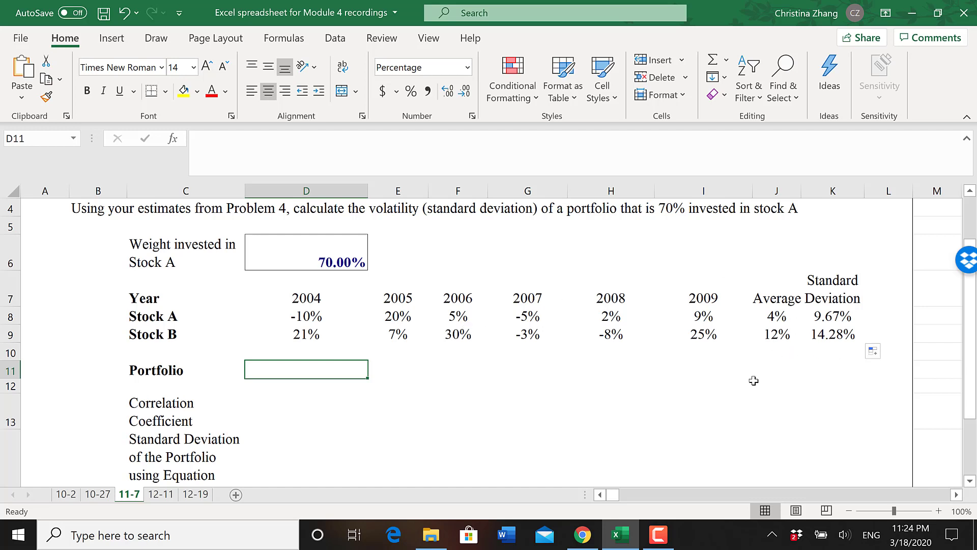
{"action": "type", "text": "="}
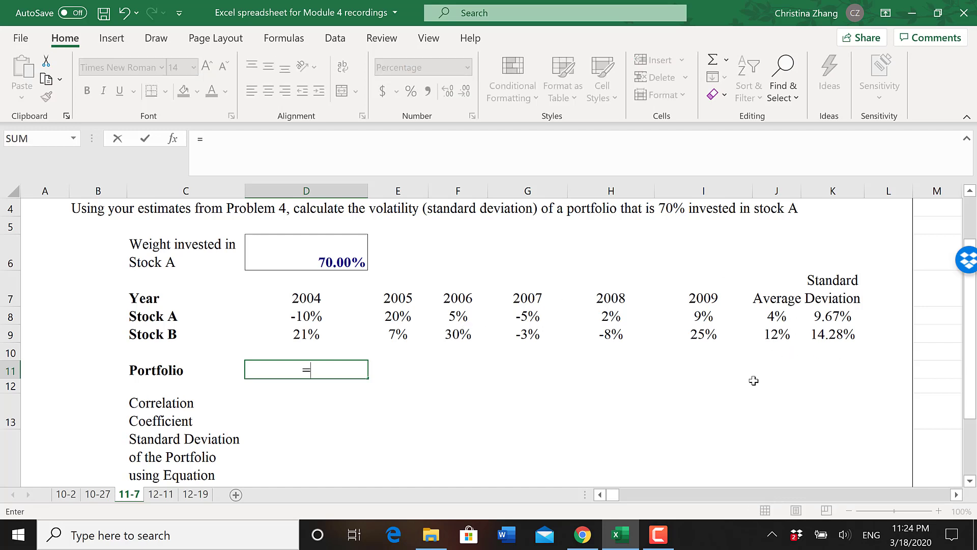
{"action": "type", "text": "average("}
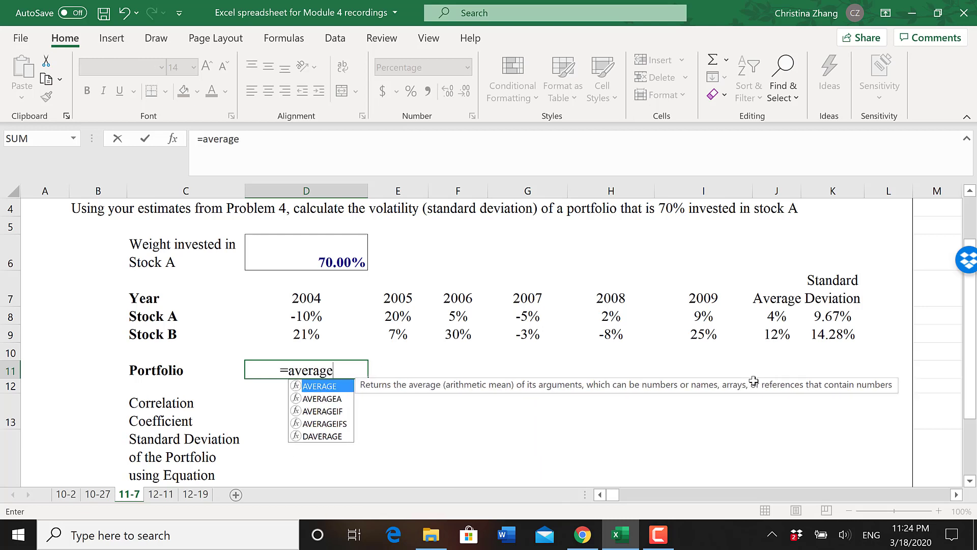
{"action": "key", "text": "BackSpace"}
{"action": "key", "text": "BackSpace"}
{"action": "key", "text": "BackSpace"}
{"action": "key", "text": "BackSpace"}
{"action": "key", "text": "BackSpace"}
{"action": "key", "text": "BackSpace"}
{"action": "key", "text": "BackSpace"}
{"action": "key", "text": "BackSpace"}
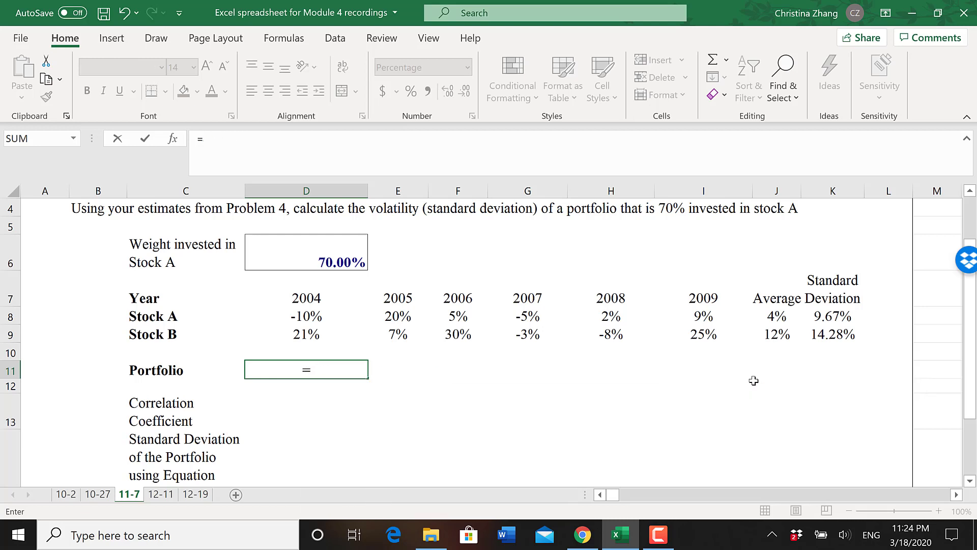
{"action": "type", "text": "70%*"}
{"action": "left_click", "coordinate": [289, 316]}
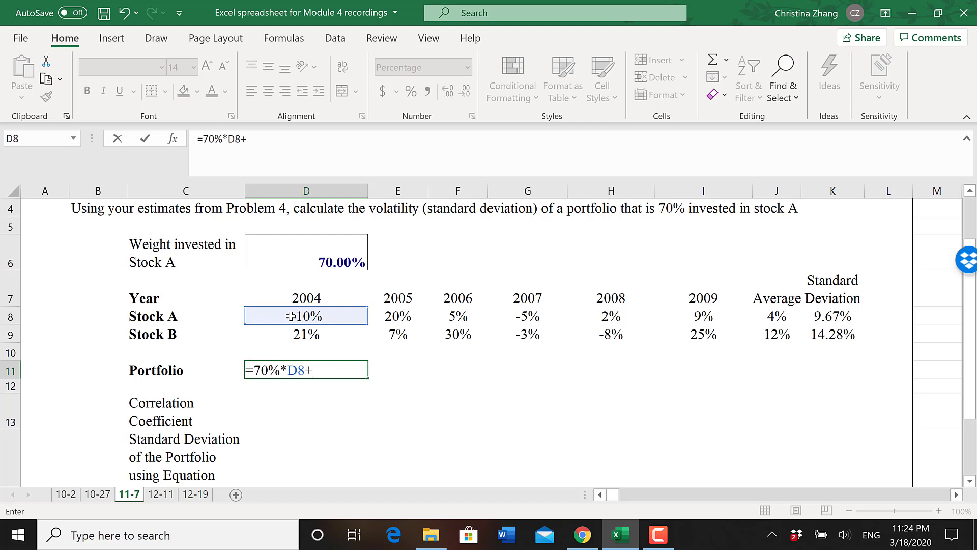
{"action": "type", "text": "+30%*"}
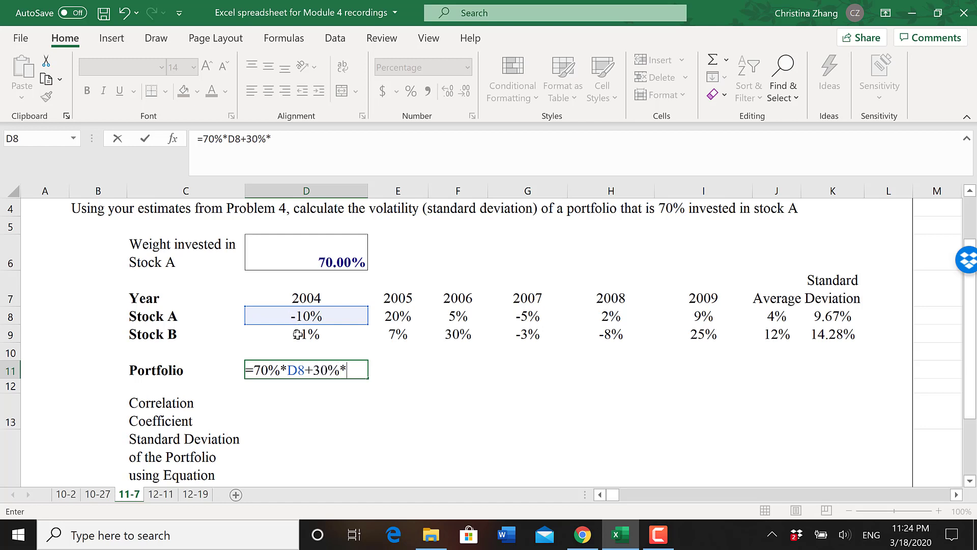
{"action": "left_click", "coordinate": [298, 334]}
{"action": "key", "text": "Return"}
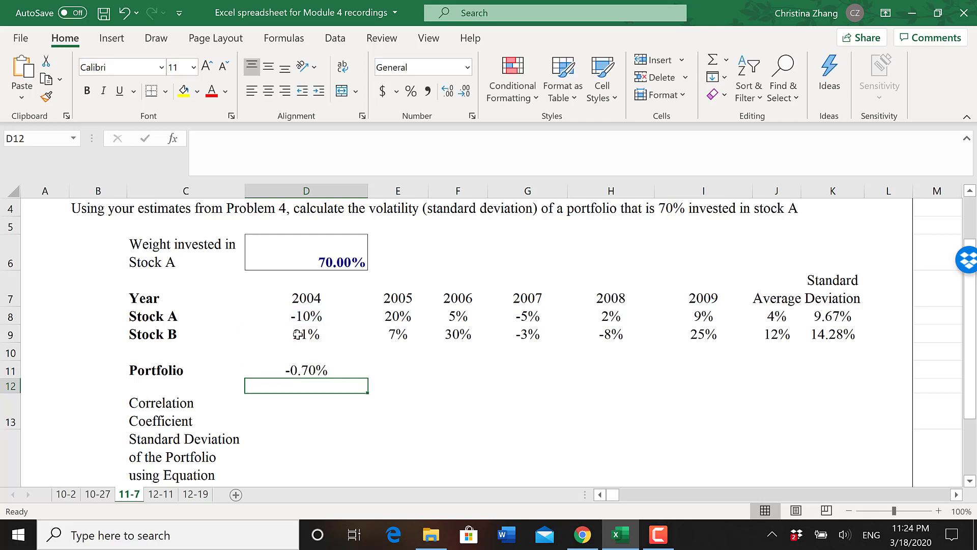
{"action": "left_click", "coordinate": [306, 371]}
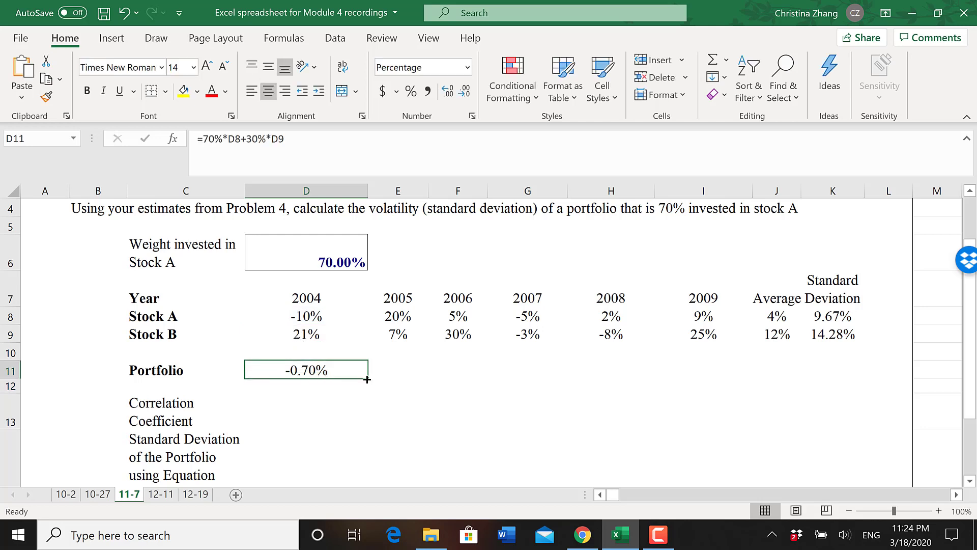
{"action": "left_click_drag", "start_coordinate": [368, 377], "coordinate": [724, 395]}
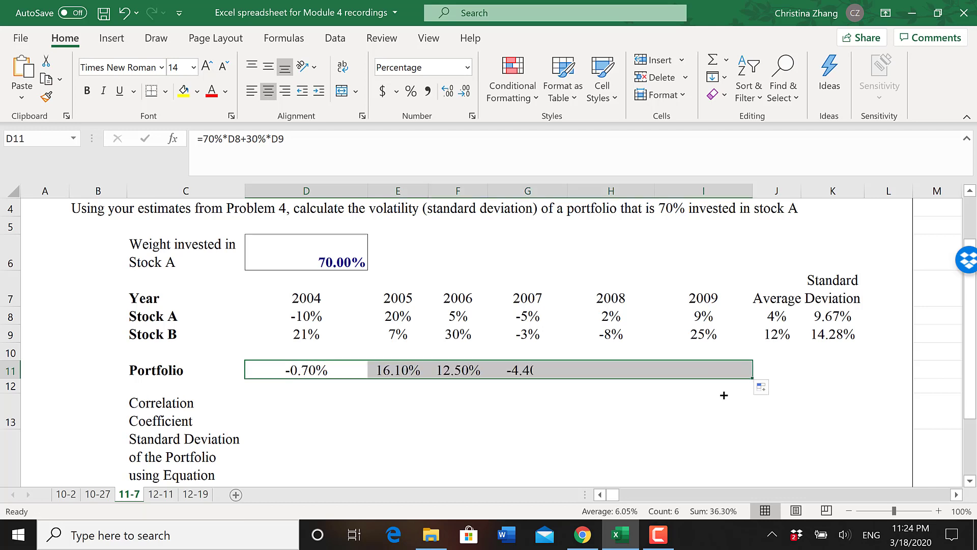
- Enter an AVERAGE formula over the portfolio returns D11:I11 in the portfolio's Average cell J11
{"action": "left_click", "coordinate": [775, 373]}
{"action": "type", "text": "=ave"}
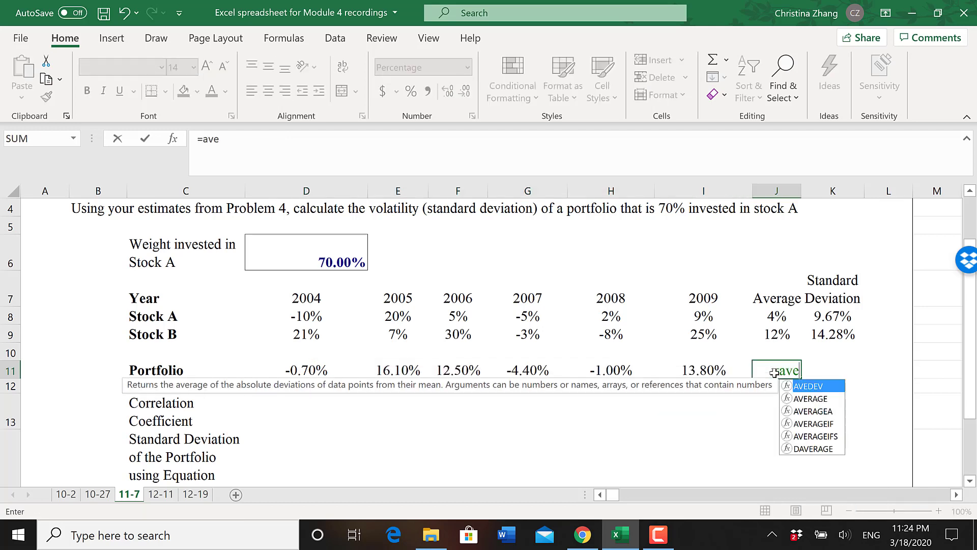
{"action": "type", "text": "rage("}
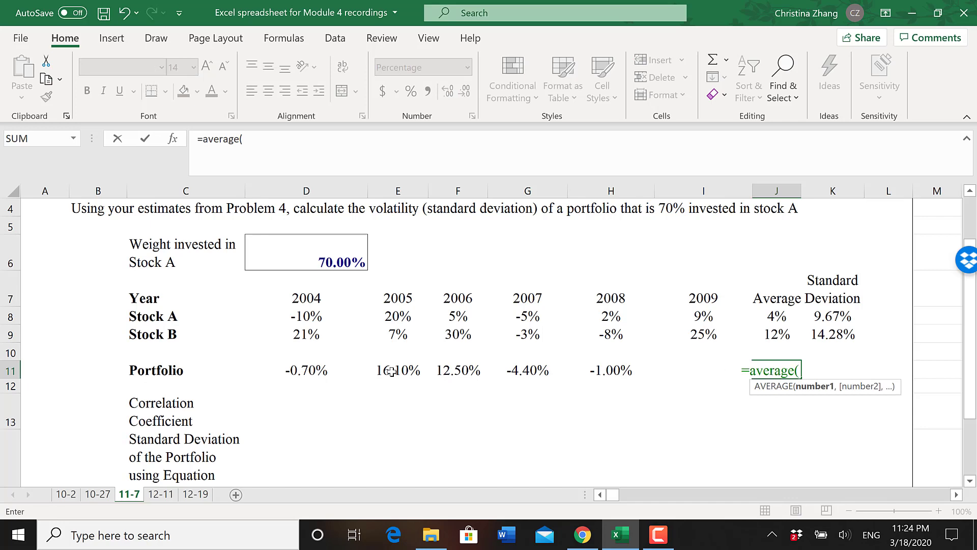
{"action": "left_click", "coordinate": [304, 376]}
{"action": "left_click_drag", "start_coordinate": [421, 366], "coordinate": [695, 371]}
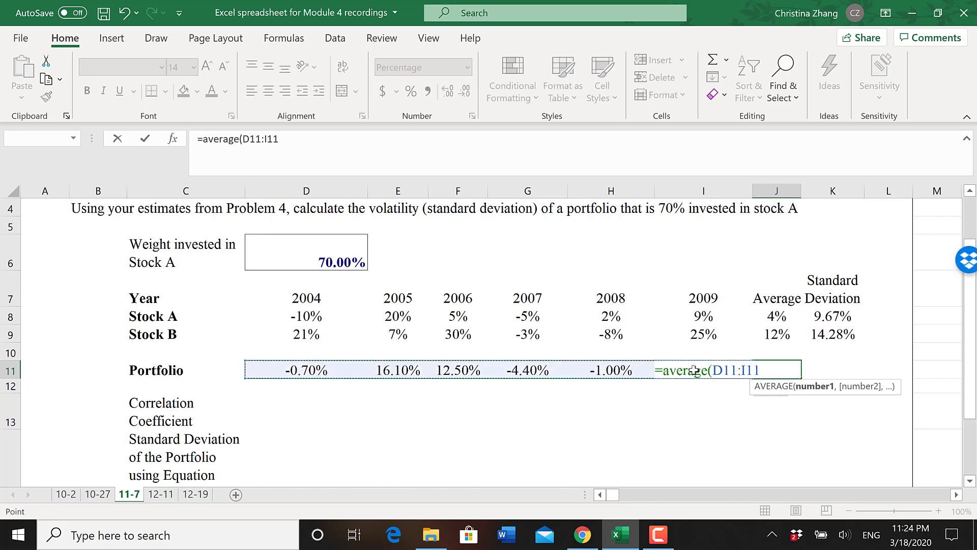
{"action": "left_click", "coordinate": [697, 370]}
{"action": "type", "text": ")"}
{"action": "key", "text": "Return"}
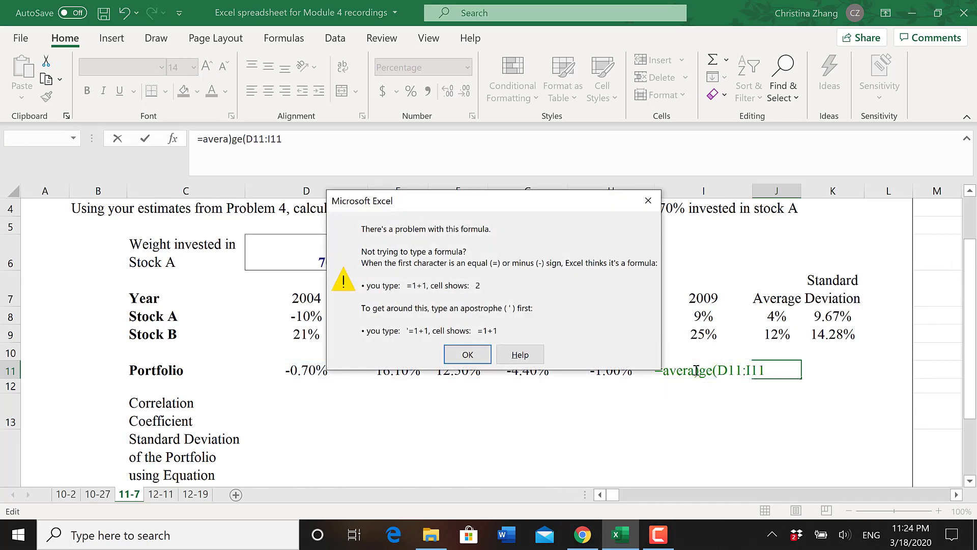
- Remove the misplaced closing parenthesis from J11's formula, enter it as =AVERAGE(D11:I11) and check the entry
{"action": "left_click", "coordinate": [480, 358]}
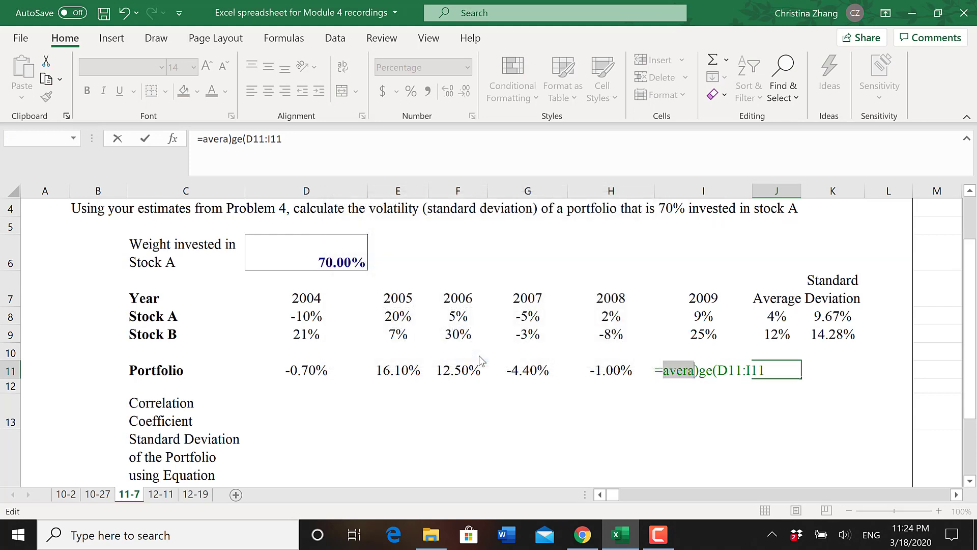
{"action": "left_click", "coordinate": [769, 370]}
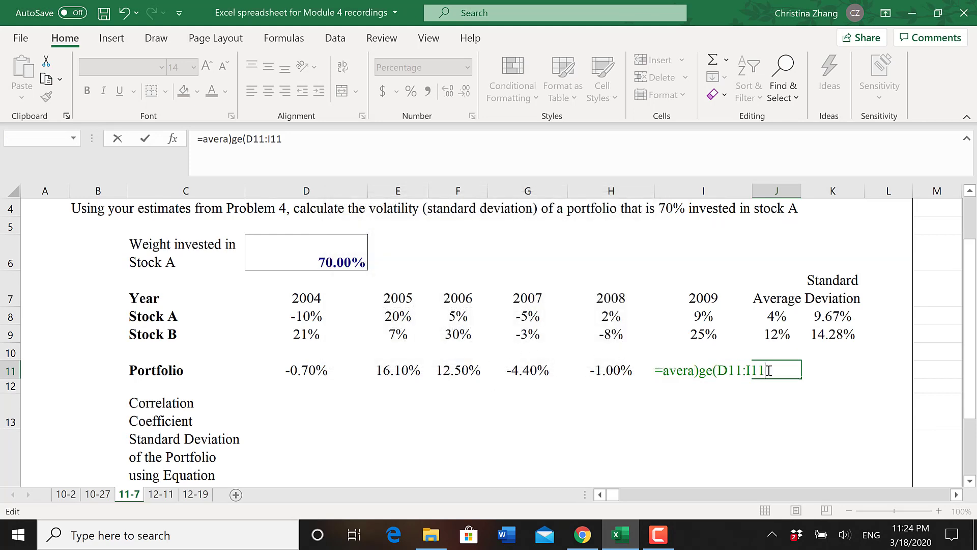
{"action": "left_click", "coordinate": [698, 371]}
{"action": "key", "text": "BackSpace"}
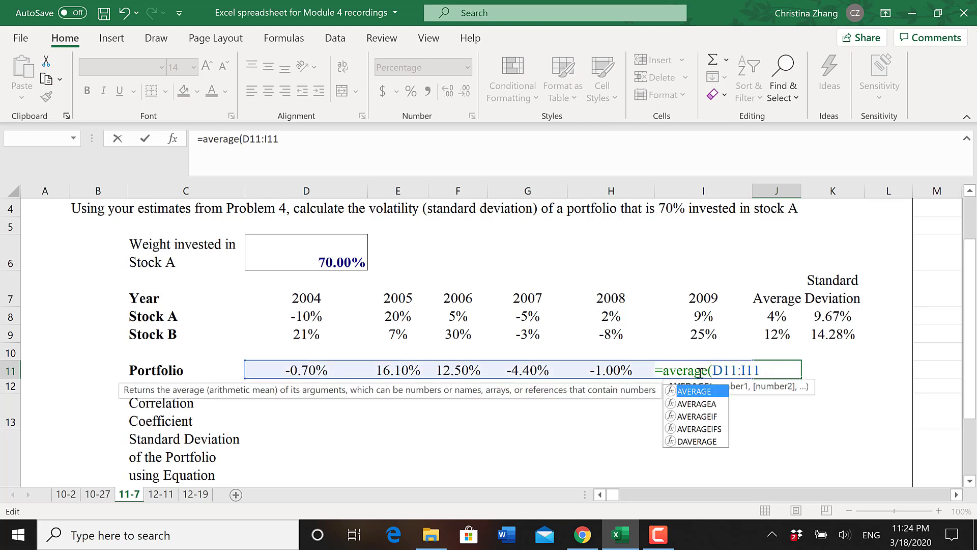
{"action": "left_click", "coordinate": [767, 370]}
{"action": "key", "text": "Return"}
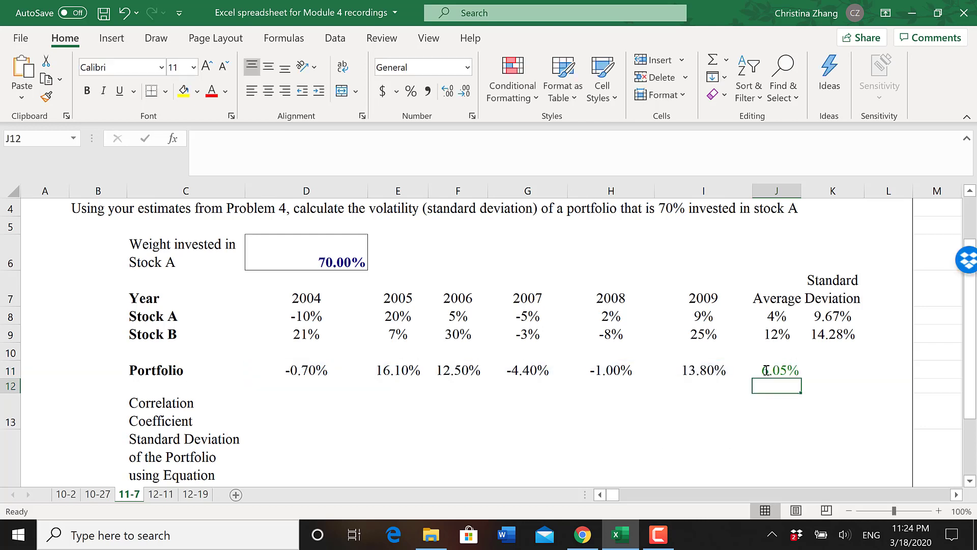
{"action": "left_click", "coordinate": [773, 370]}
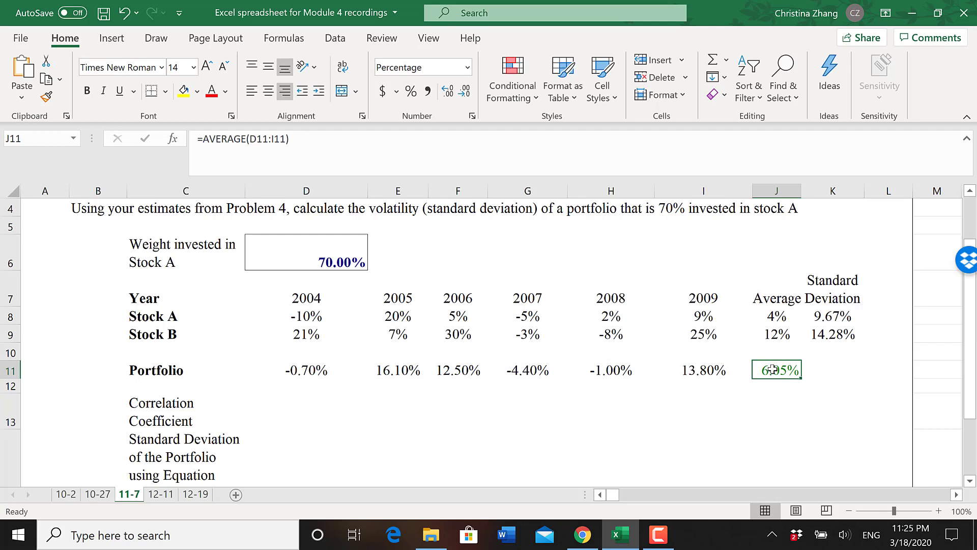
{"action": "double_click", "coordinate": [774, 370]}
{"action": "key", "text": "Escape"}
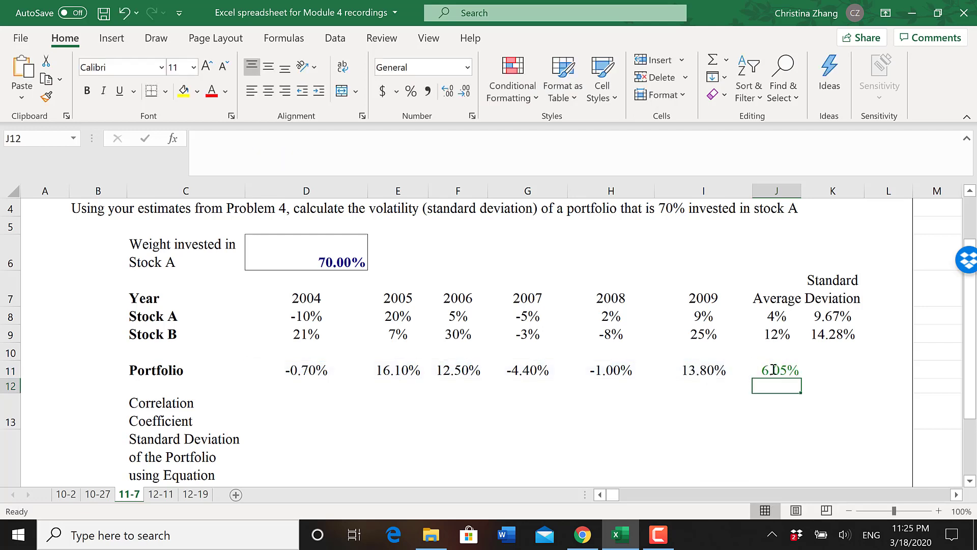
- Calculate the portfolio's standard deviation in K11 with =STDEV.P(D11:I11)
{"action": "left_click", "coordinate": [822, 370]}
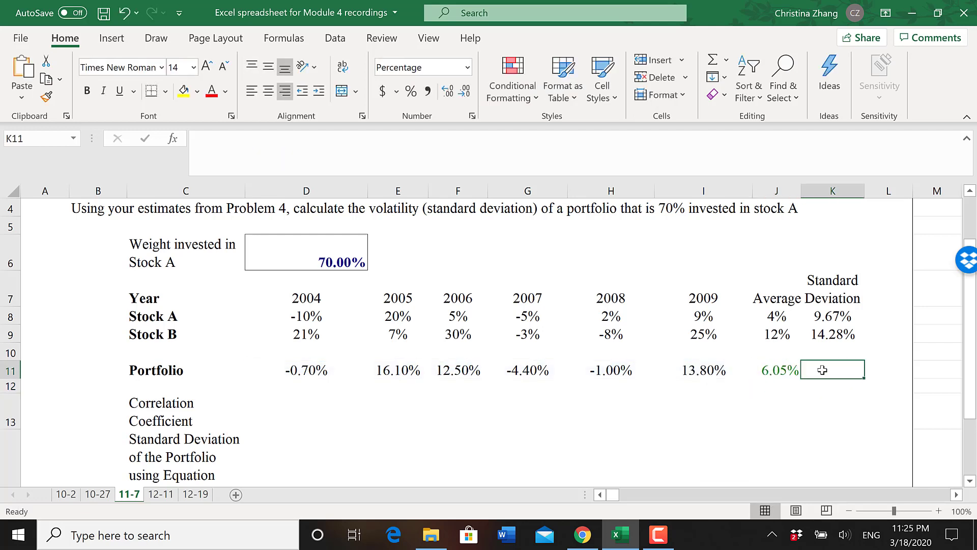
{"action": "type", "text": "=s"}
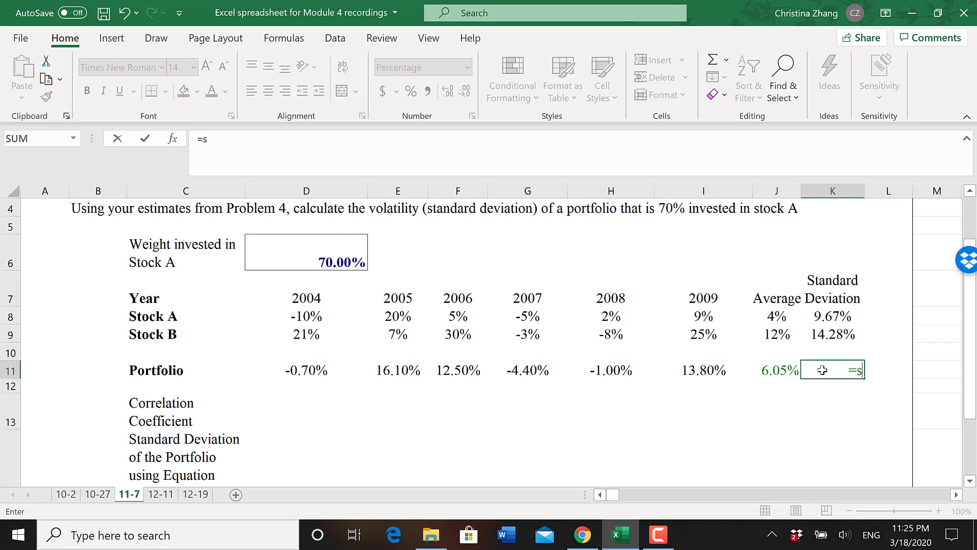
{"action": "type", "text": "tdev.p("}
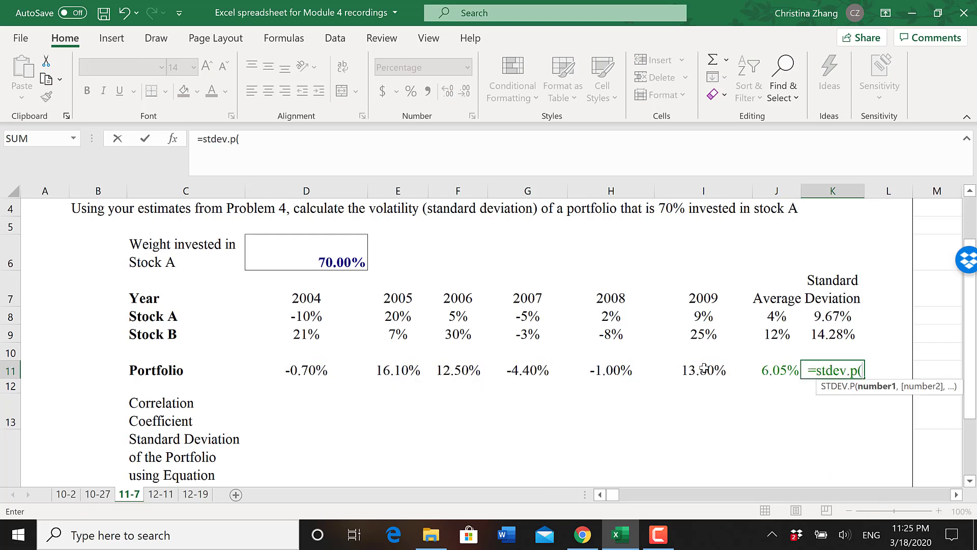
{"action": "left_click_drag", "start_coordinate": [694, 371], "coordinate": [326, 370]}
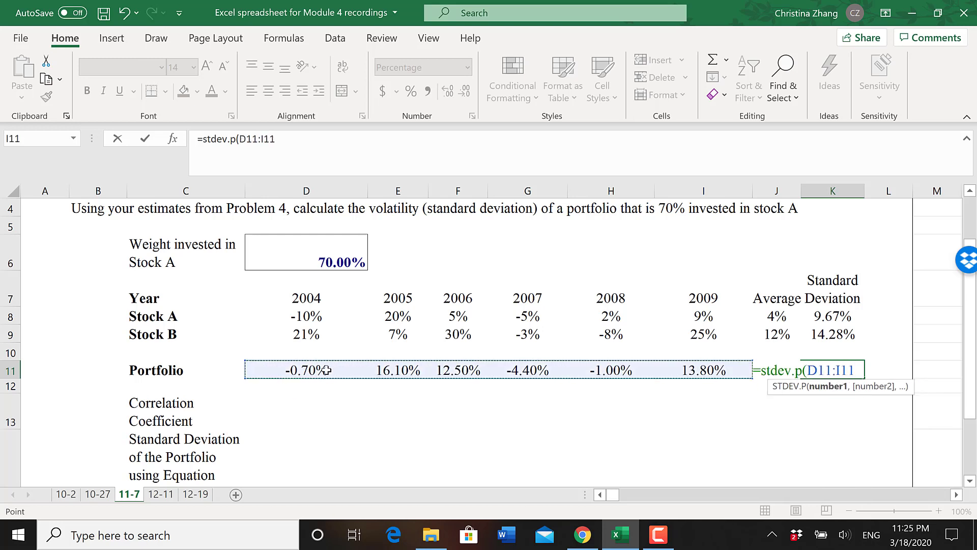
{"action": "type", "text": ")"}
{"action": "key", "text": "Return"}
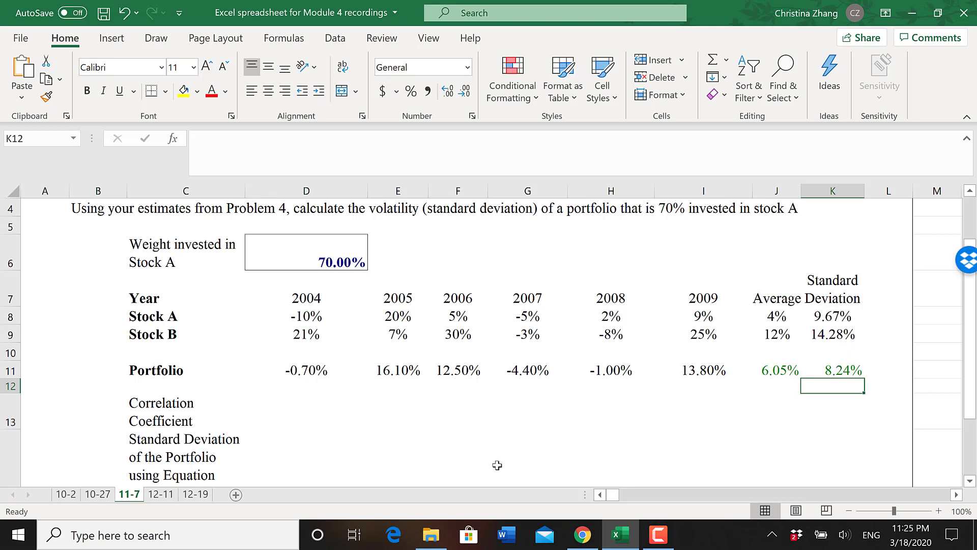
- Begin a CORREL formula in D13 for the correlation coefficient
{"action": "left_click", "coordinate": [296, 413]}
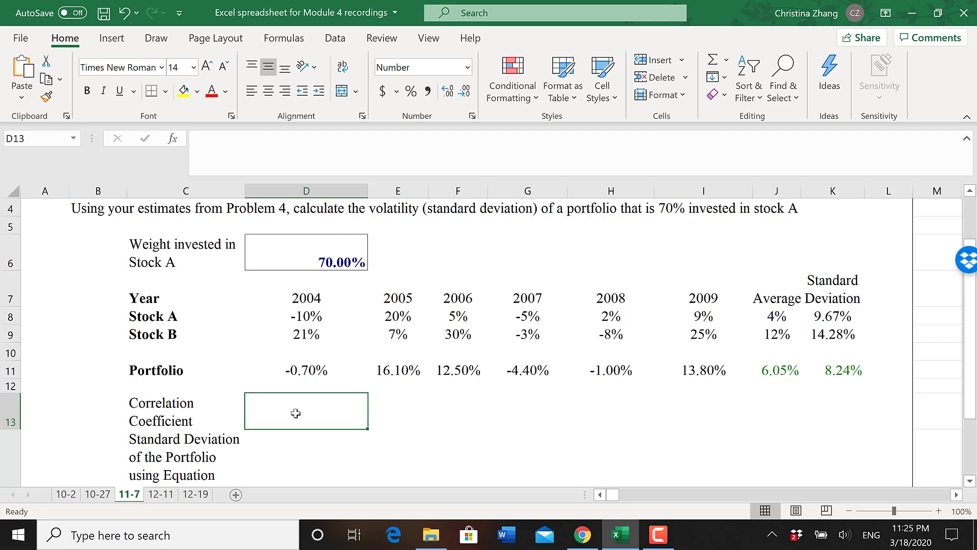
{"action": "type", "text": "="}
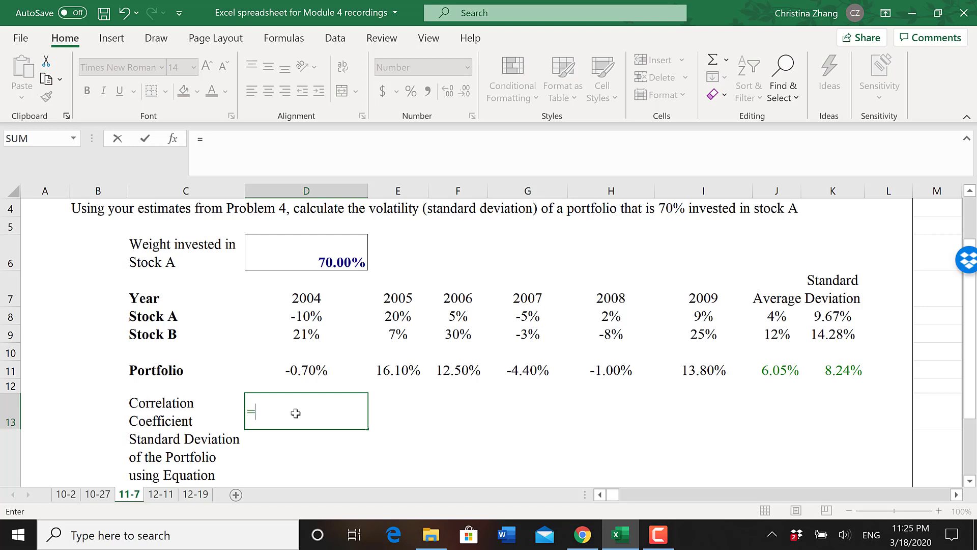
{"action": "type", "text": "corr"}
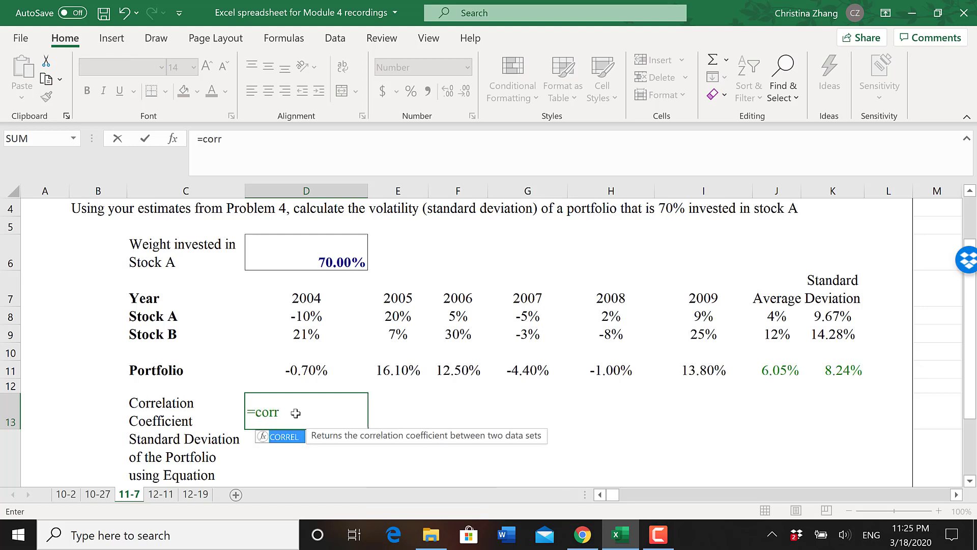
{"action": "type", "text": "el("}
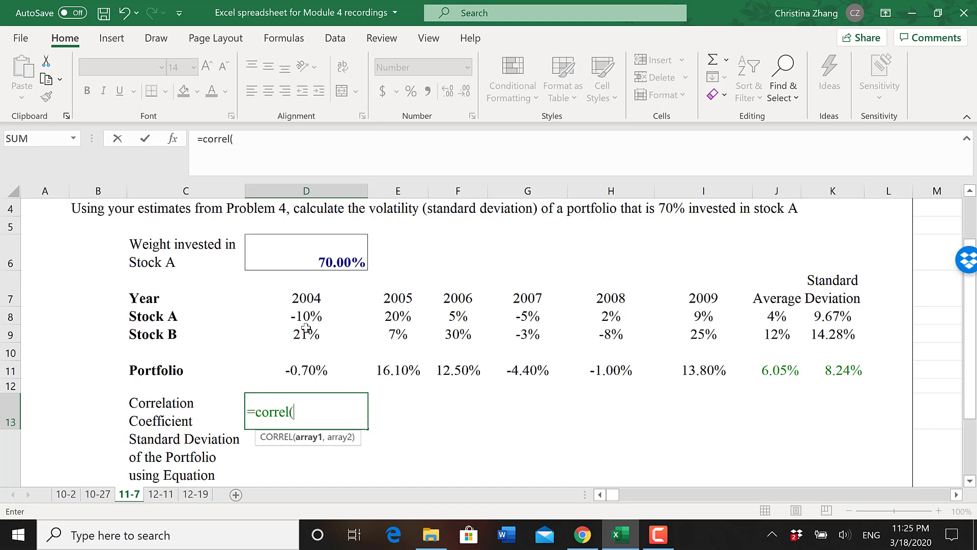
{"action": "left_click_drag", "start_coordinate": [299, 318], "coordinate": [692, 318]}
{"action": "left_click", "coordinate": [690, 317]}
{"action": "type", "text": ","}
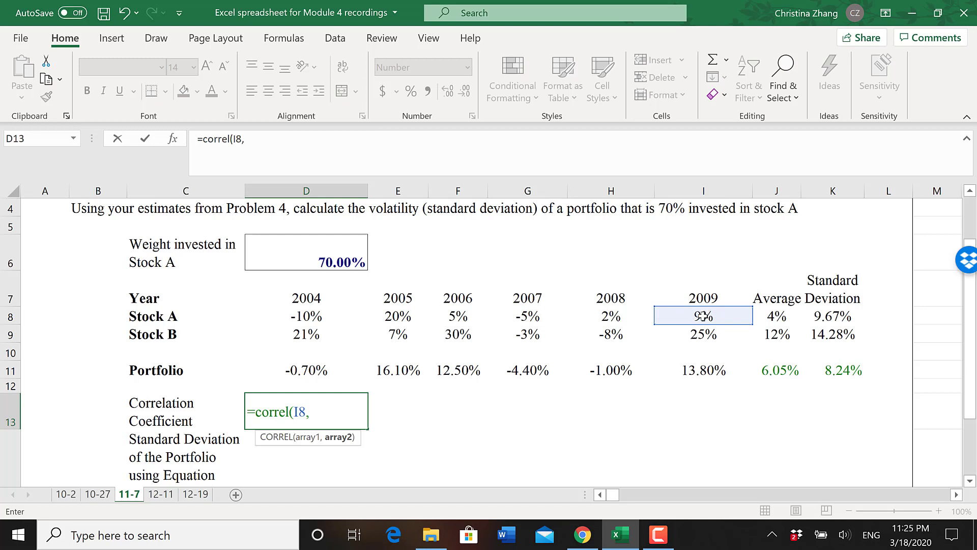
{"action": "left_click_drag", "start_coordinate": [672, 316], "coordinate": [326, 322]}
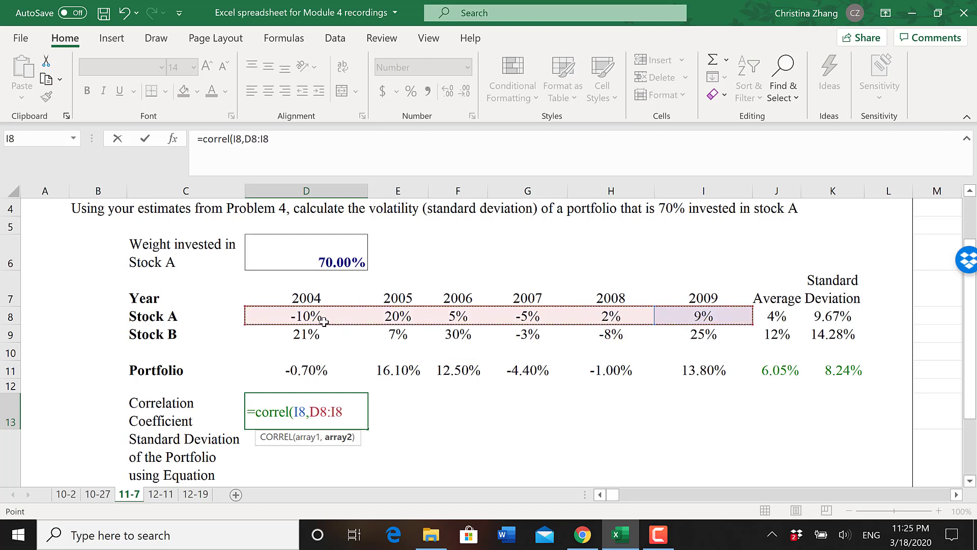
{"action": "left_click", "coordinate": [351, 413]}
{"action": "key", "text": "BackSpace"}
{"action": "key", "text": "BackSpace"}
{"action": "key", "text": "BackSpace"}
{"action": "key", "text": "BackSpace"}
{"action": "key", "text": "BackSpace"}
{"action": "key", "text": "BackSpace"}
{"action": "key", "text": "BackSpace"}
{"action": "key", "text": "BackSpace"}
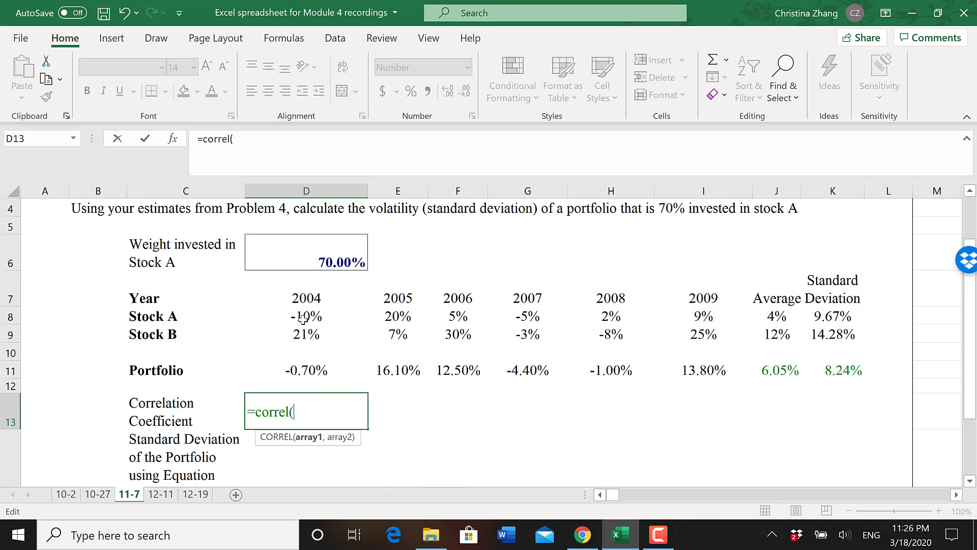
- Complete the CORREL formula in D13 with Stock A's returns D8:I8 and Stock B's returns D9:I9
{"action": "left_click_drag", "start_coordinate": [306, 316], "coordinate": [704, 314]}
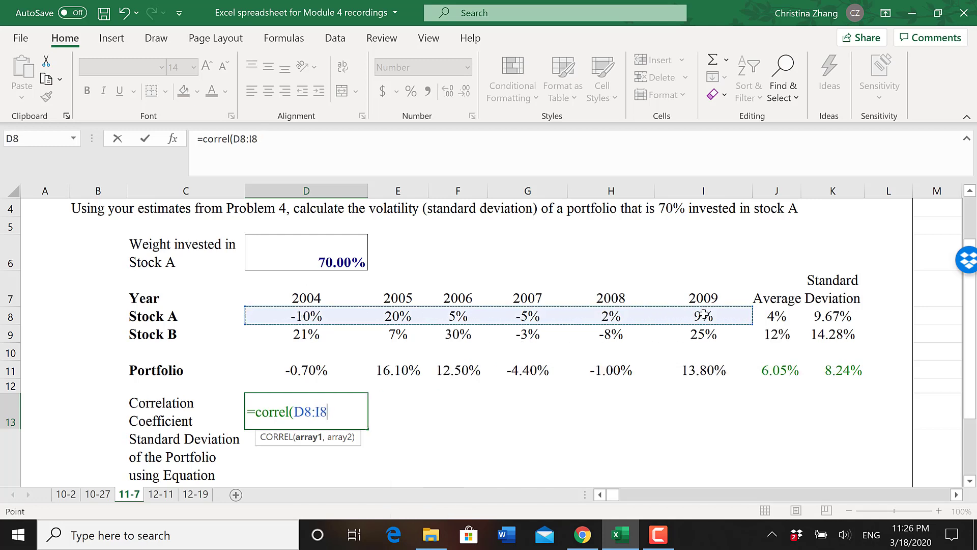
{"action": "type", "text": ","}
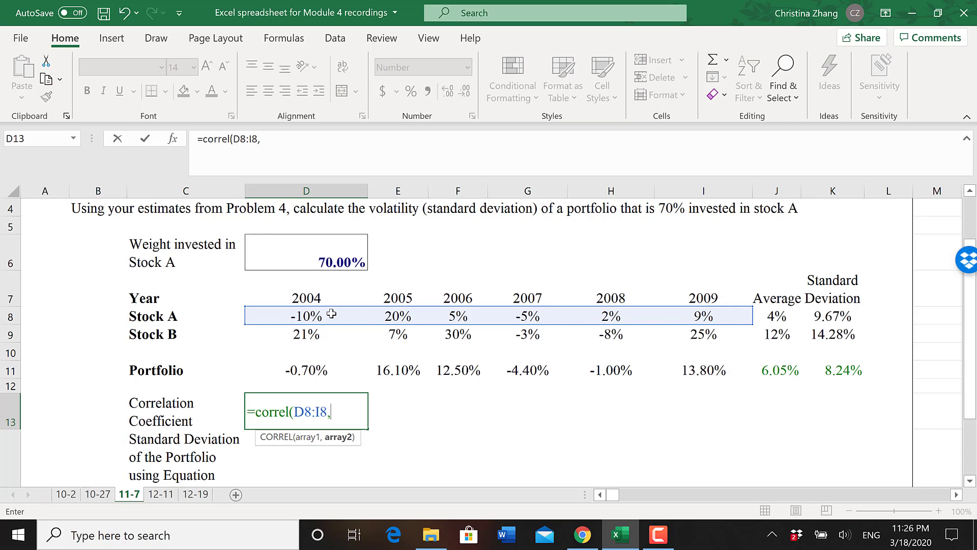
{"action": "left_click_drag", "start_coordinate": [309, 332], "coordinate": [706, 338]}
{"action": "type", "text": ")"}
{"action": "key", "text": "Return"}
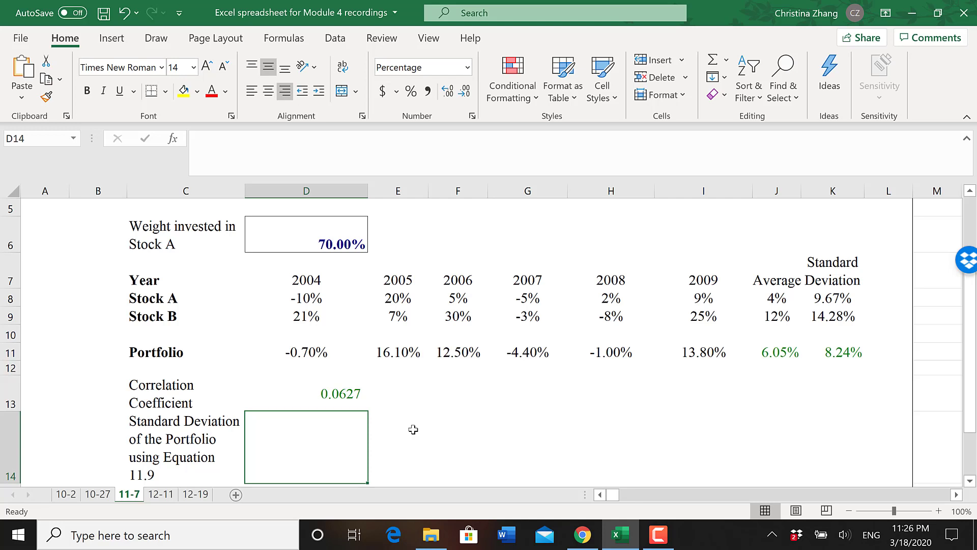
- Start the Equation 11.9 formula in D14 with Stock A's squared weight times its squared standard deviation, =D6^2*K8^2
{"action": "type", "text": "="}
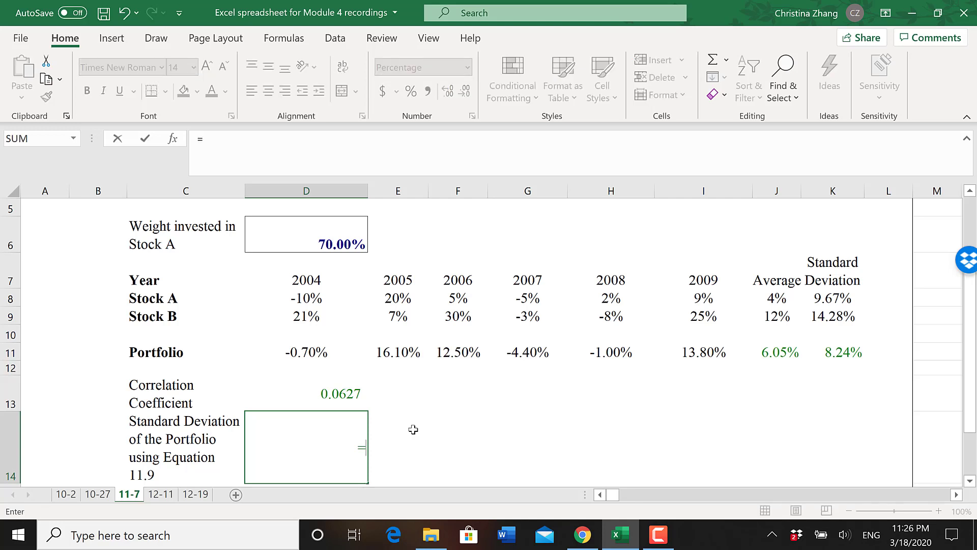
{"action": "left_click", "coordinate": [340, 233]}
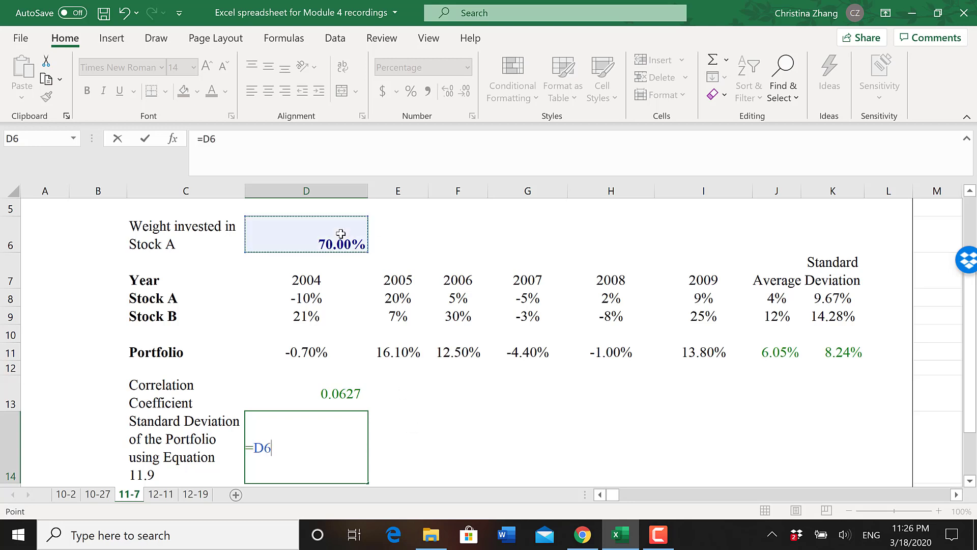
{"action": "type", "text": "^2"}
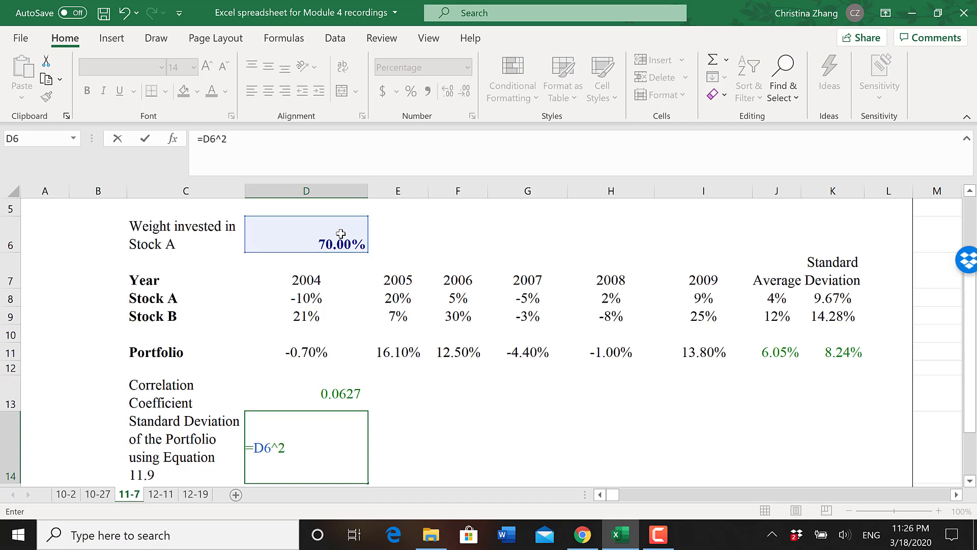
{"action": "type", "text": "*"}
{"action": "left_click", "coordinate": [835, 299]}
{"action": "type", "text": "^"}
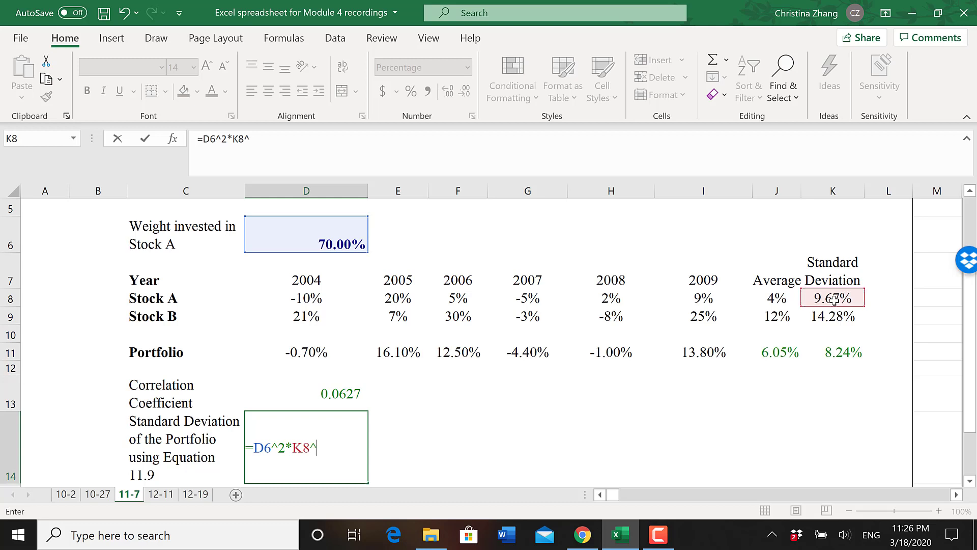
{"action": "type", "text": "2+30"}
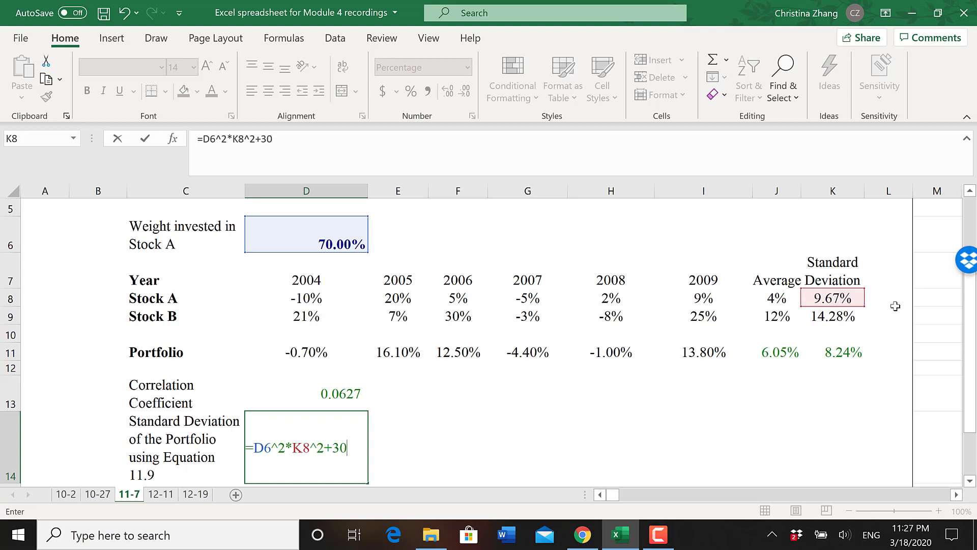
{"action": "type", "text": "%^"}
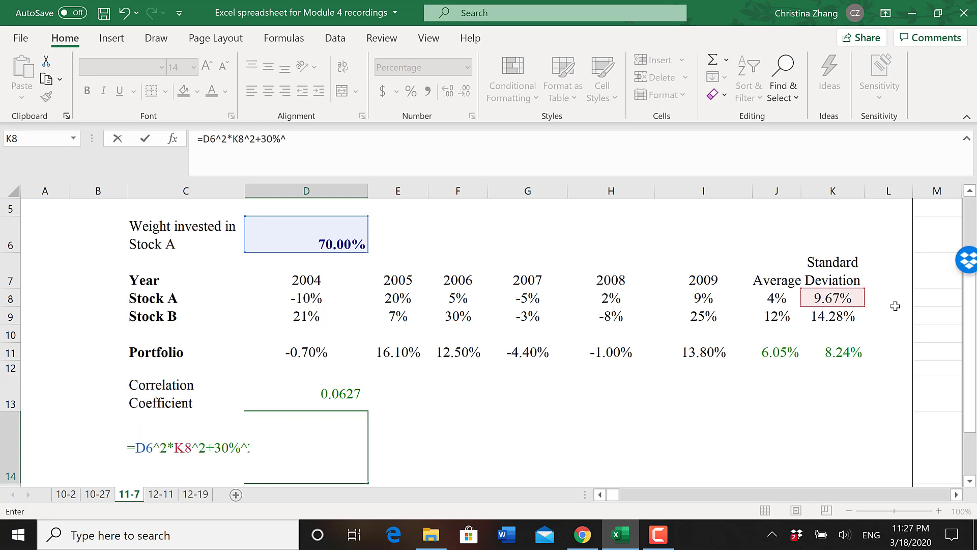
{"action": "type", "text": "2*"}
- Extend D14's formula with Stock B's squared 30% weight times its squared standard deviation, +30%^2*K9^2
{"action": "left_click", "coordinate": [833, 316]}
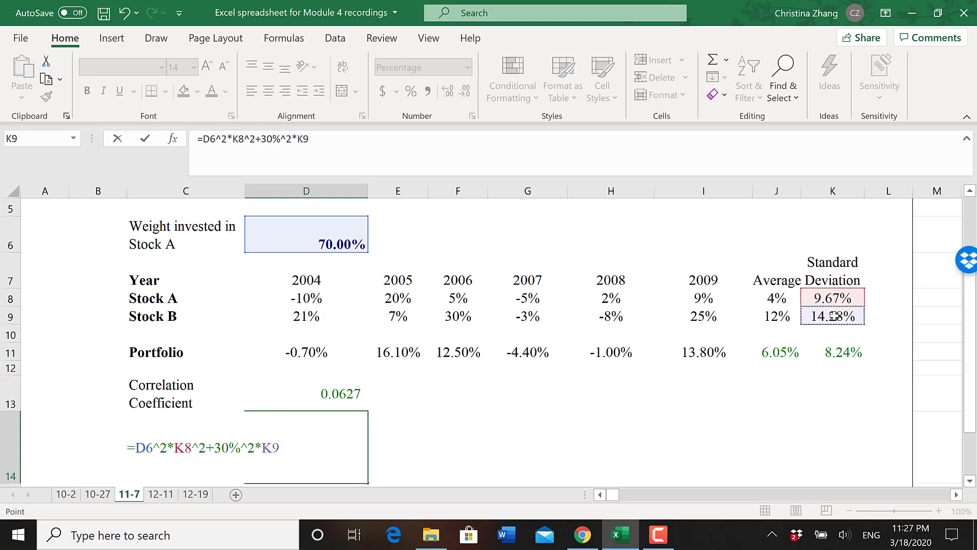
{"action": "type", "text": "^2+2*"}
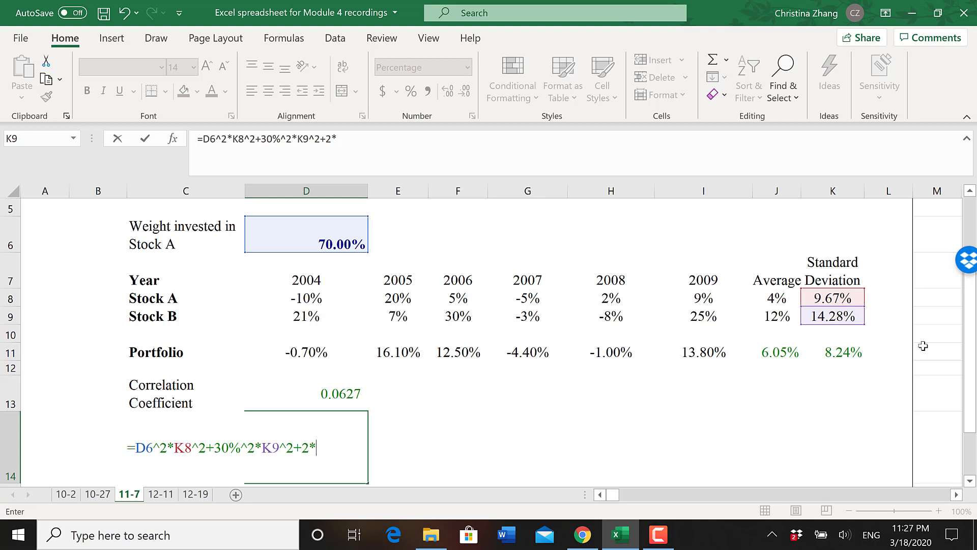
- Complete D14's formula with the term +2*K8*K9*D13, using both standard deviations and the correlation coefficient, and enter it
{"action": "left_click", "coordinate": [836, 296]}
{"action": "type", "text": "*"}
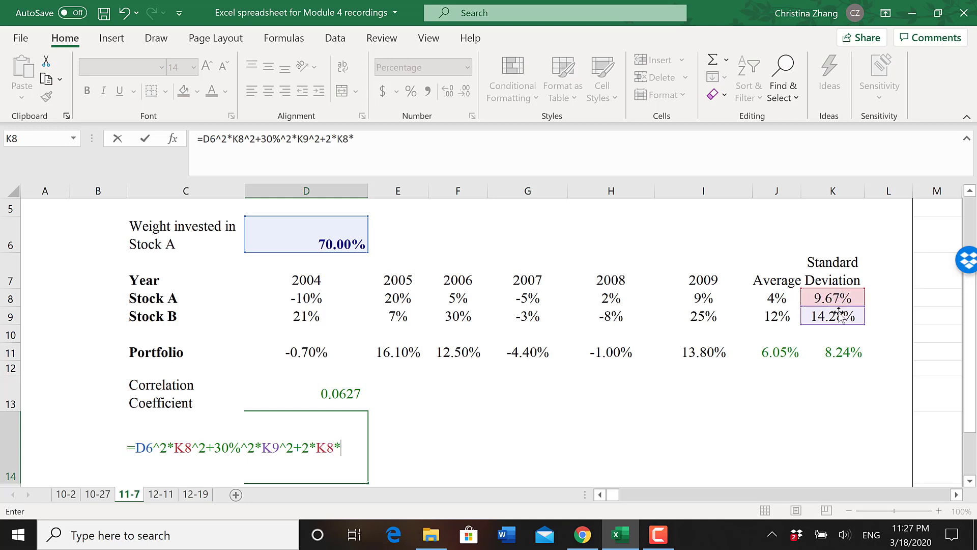
{"action": "left_click", "coordinate": [839, 314]}
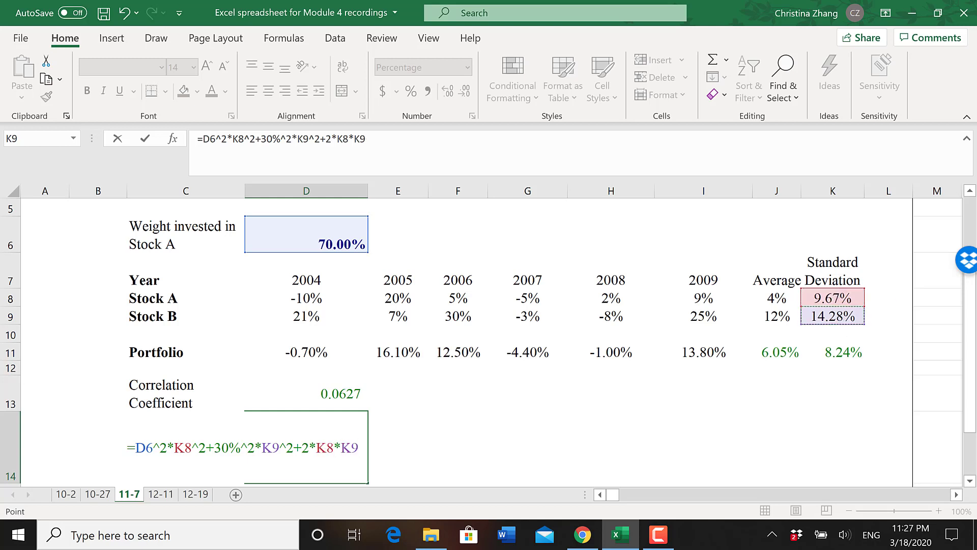
{"action": "type", "text": "*"}
{"action": "left_click", "coordinate": [333, 394]}
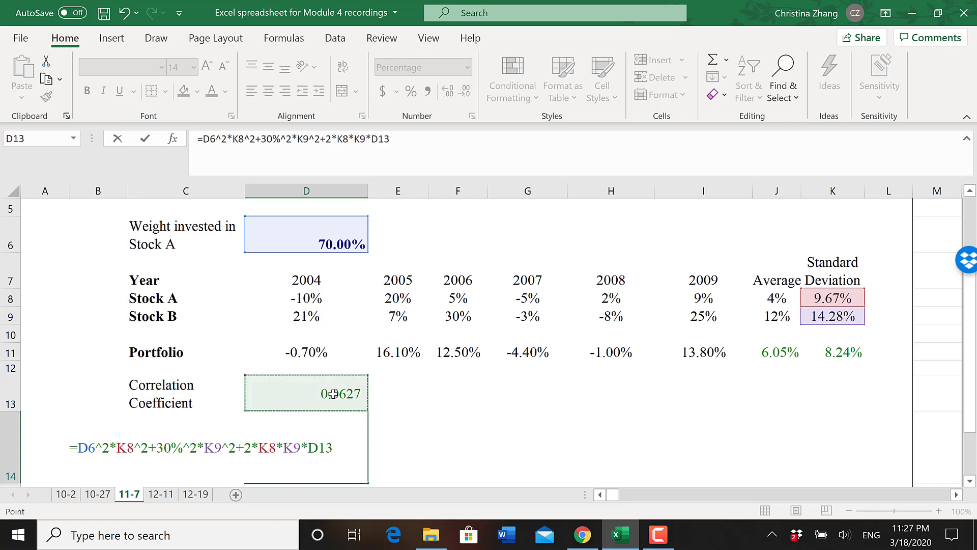
{"action": "key", "text": "Return"}
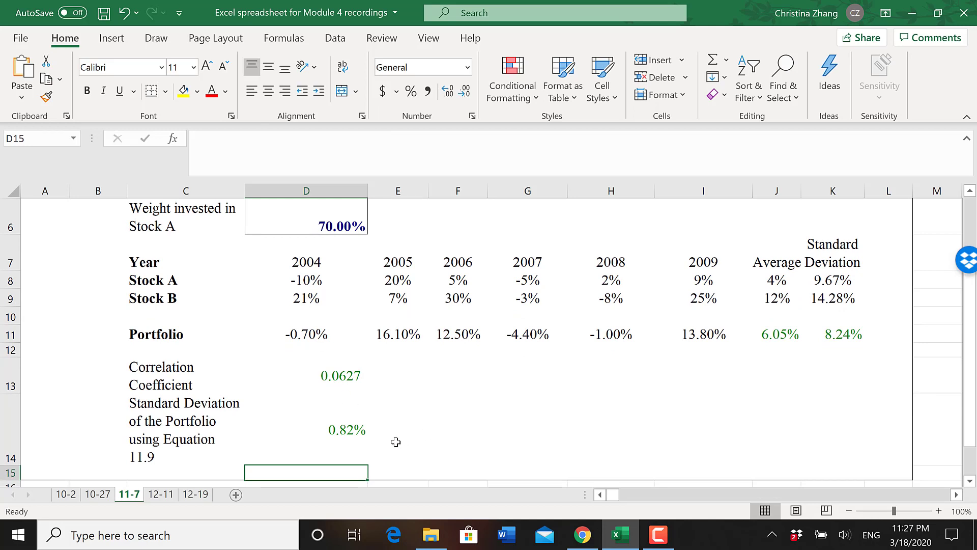
- Check D14's formula and calculate the portfolio's standard deviation beside it in E14 with =SQRT(D14)
{"action": "left_click", "coordinate": [355, 431]}
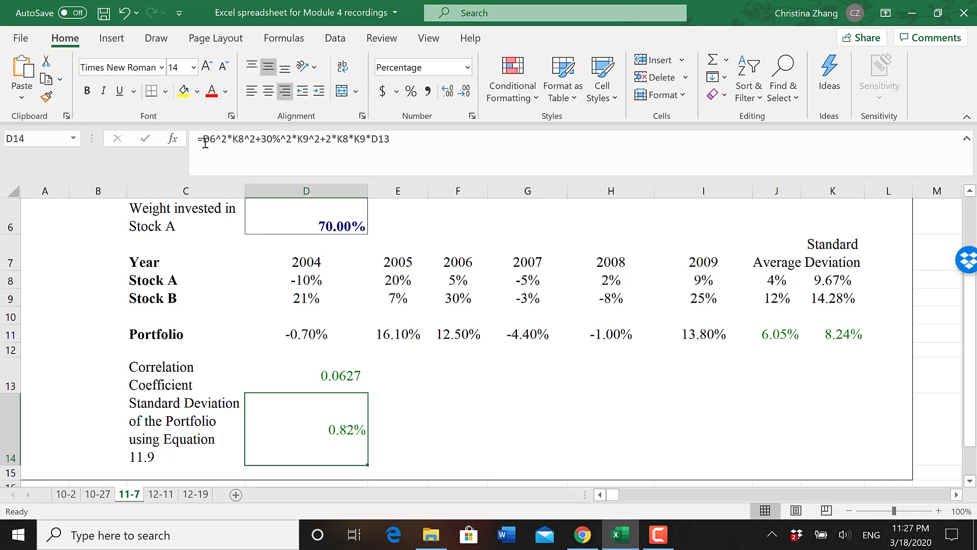
{"action": "left_click", "coordinate": [407, 430]}
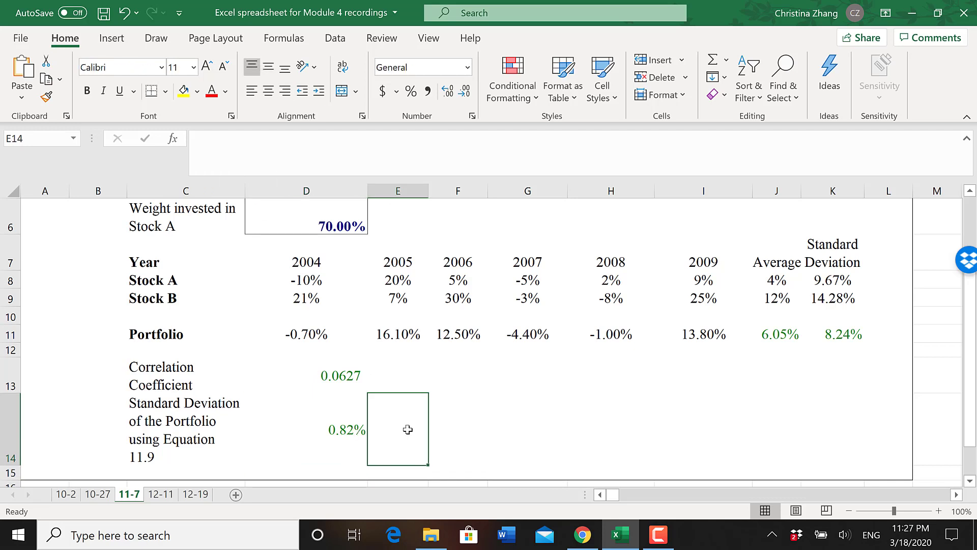
{"action": "type", "text": "="}
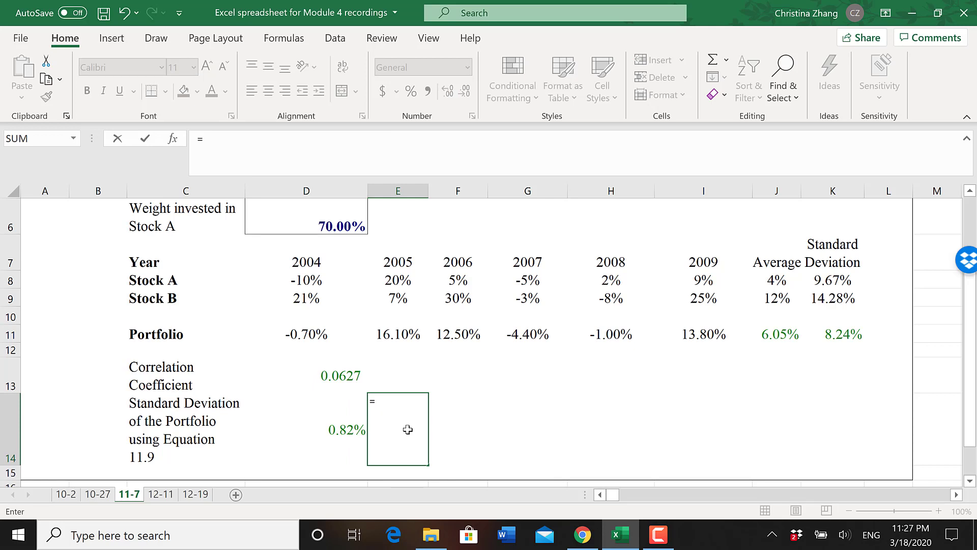
{"action": "type", "text": "sqrt("}
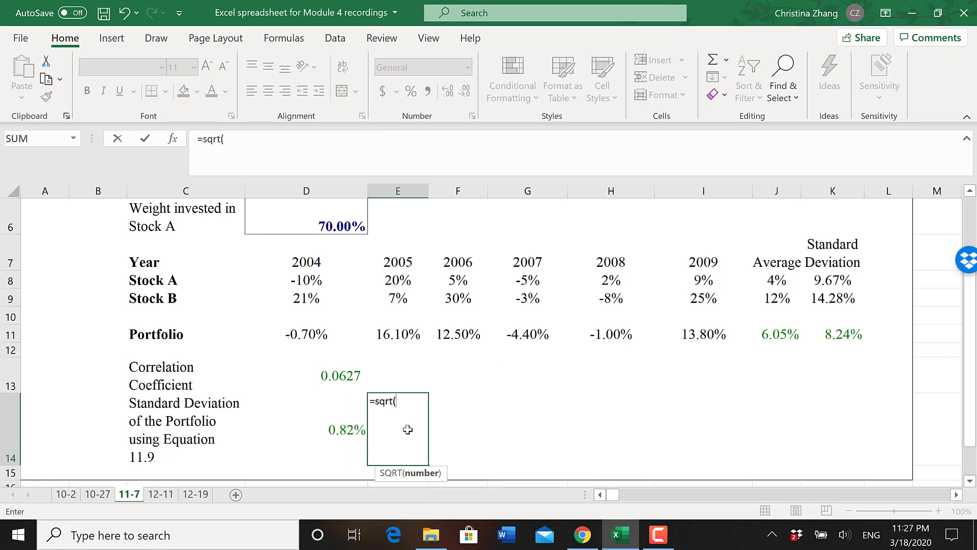
{"action": "left_click", "coordinate": [337, 427]}
{"action": "type", "text": ")"}
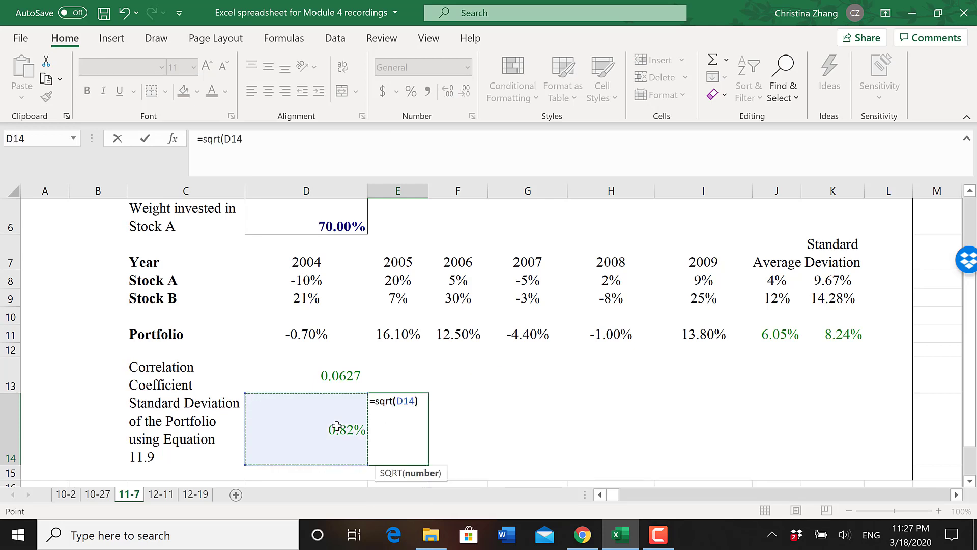
{"action": "key", "text": "Return"}
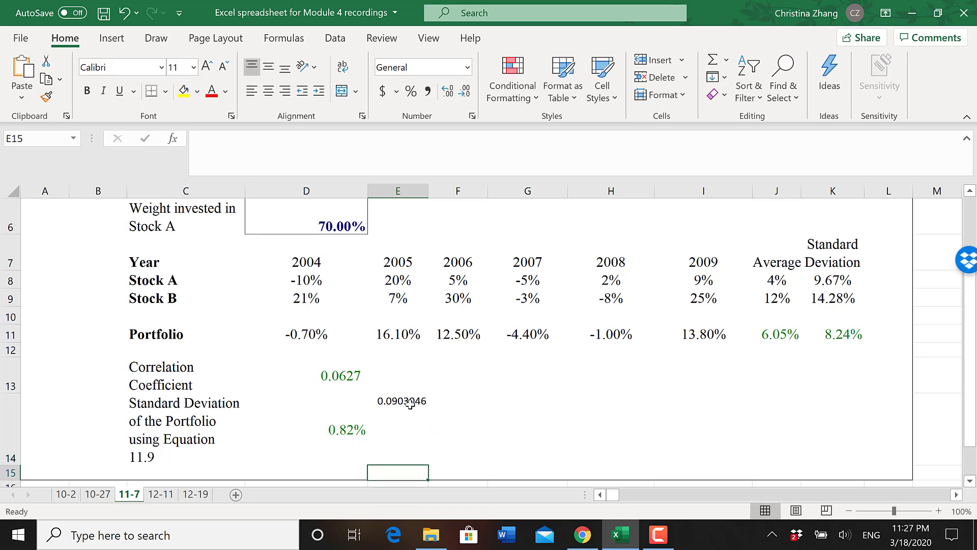
{"action": "left_click", "coordinate": [347, 436]}
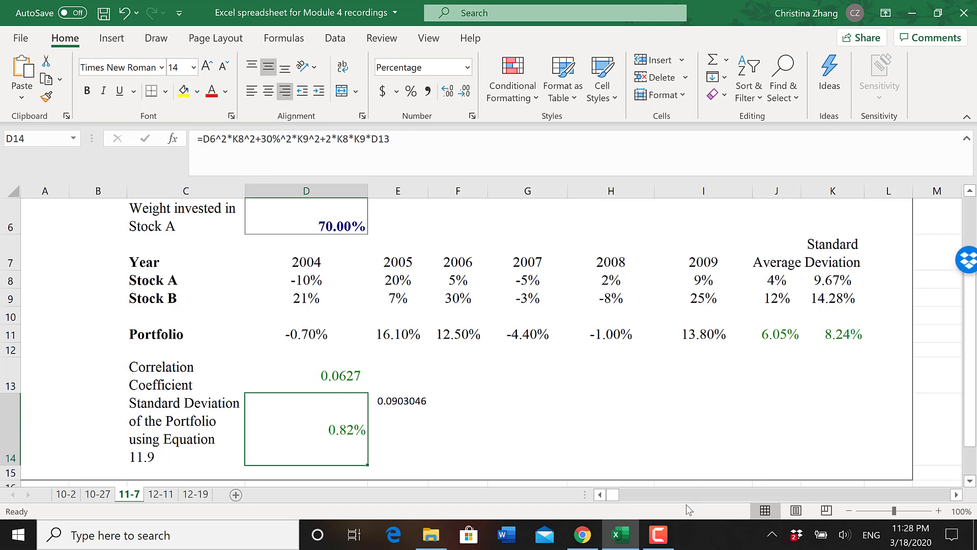
{"action": "mouse_move", "coordinate": [665, 540]}
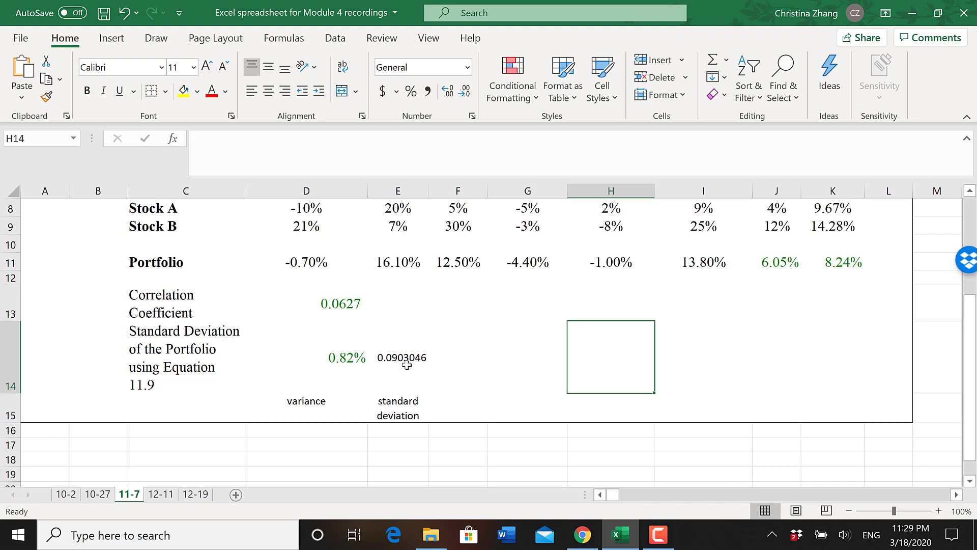
- Compare the standard deviations in E14 and K11, and calculate the portfolio's sample standard deviation in K12 with =STDEV.S(D11:I11)
{"action": "left_click", "coordinate": [407, 366]}
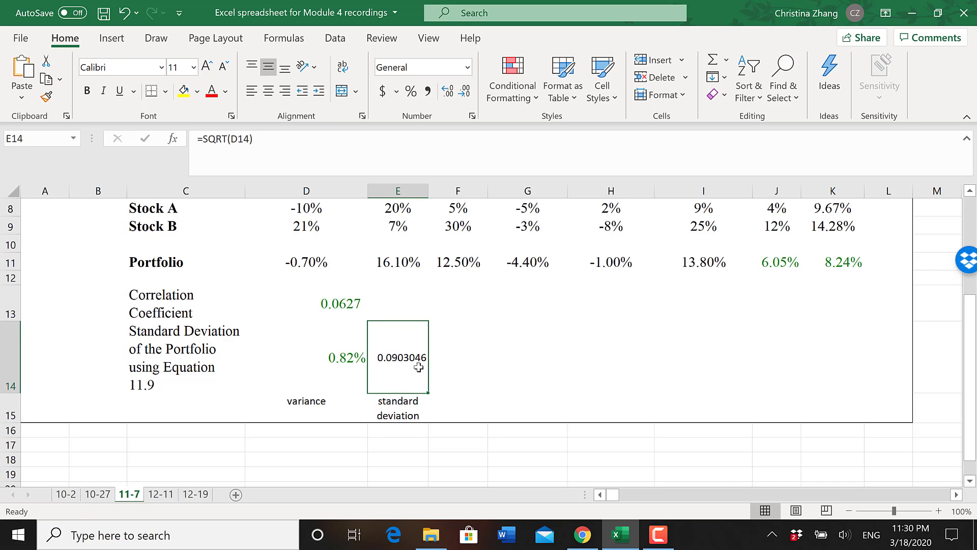
{"action": "left_click", "coordinate": [841, 261]}
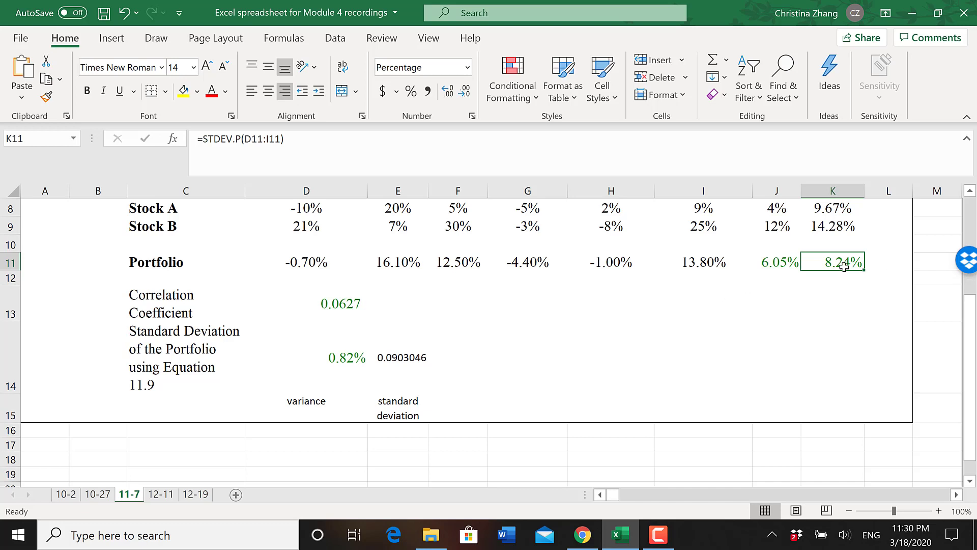
{"action": "left_click", "coordinate": [834, 280]}
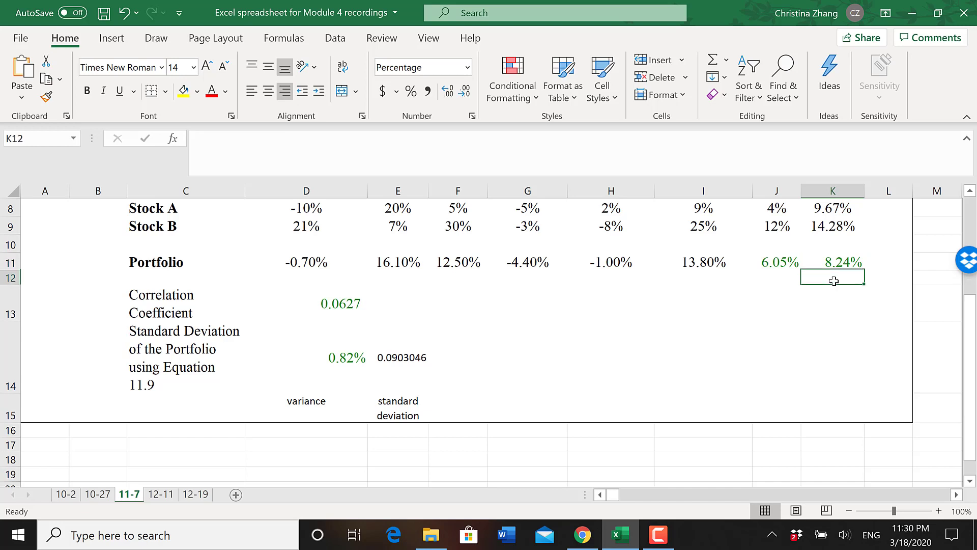
{"action": "type", "text": "="}
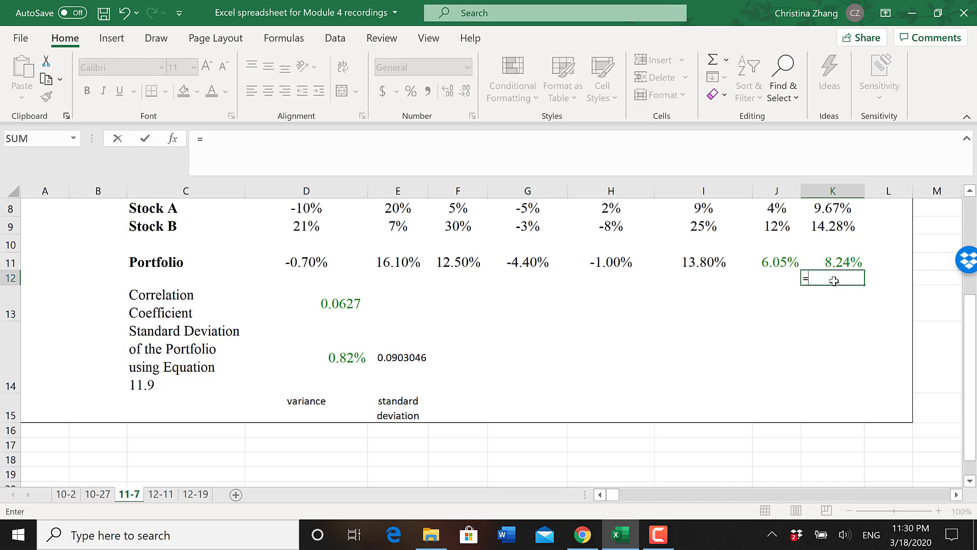
{"action": "type", "text": "stdev"}
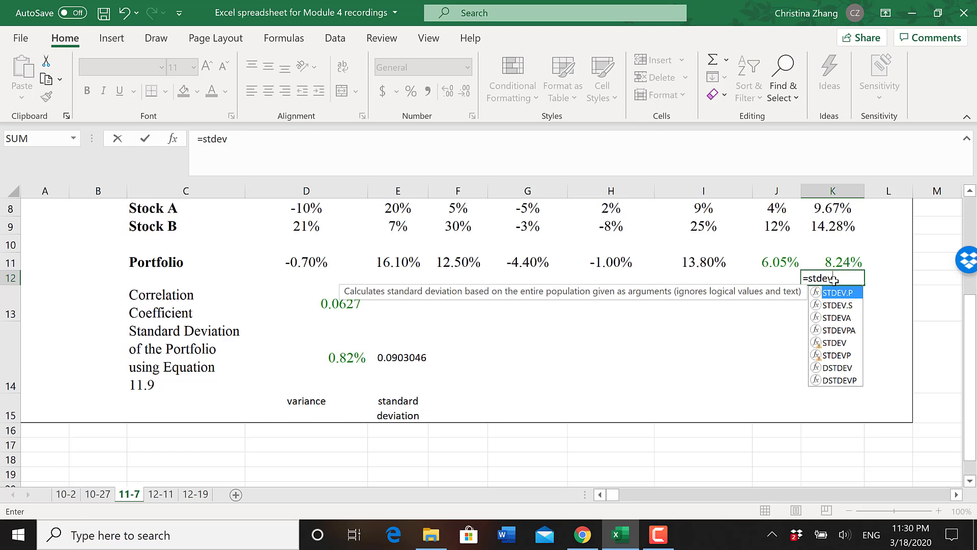
{"action": "type", "text": ".s"}
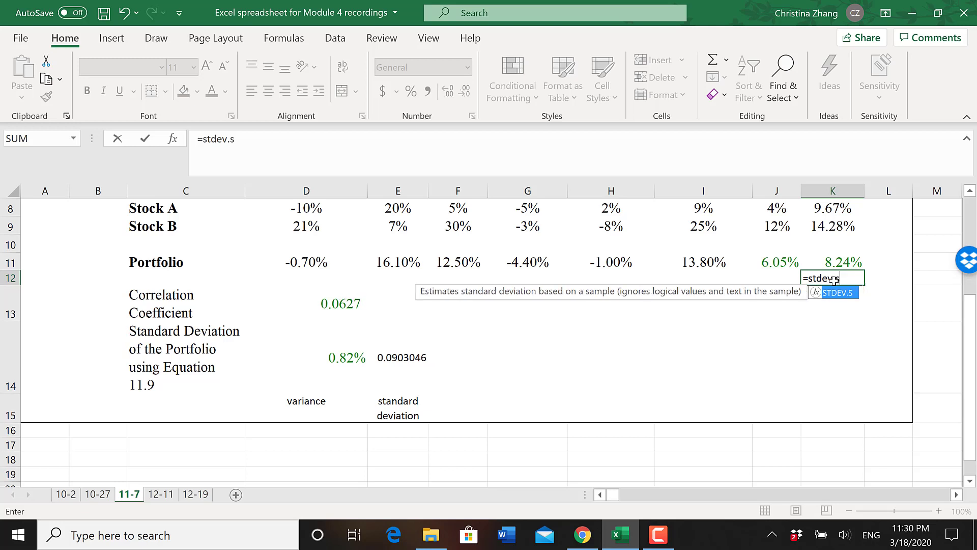
{"action": "type", "text": "("}
{"action": "left_click_drag", "start_coordinate": [691, 262], "coordinate": [316, 265]}
{"action": "type", "text": ")"}
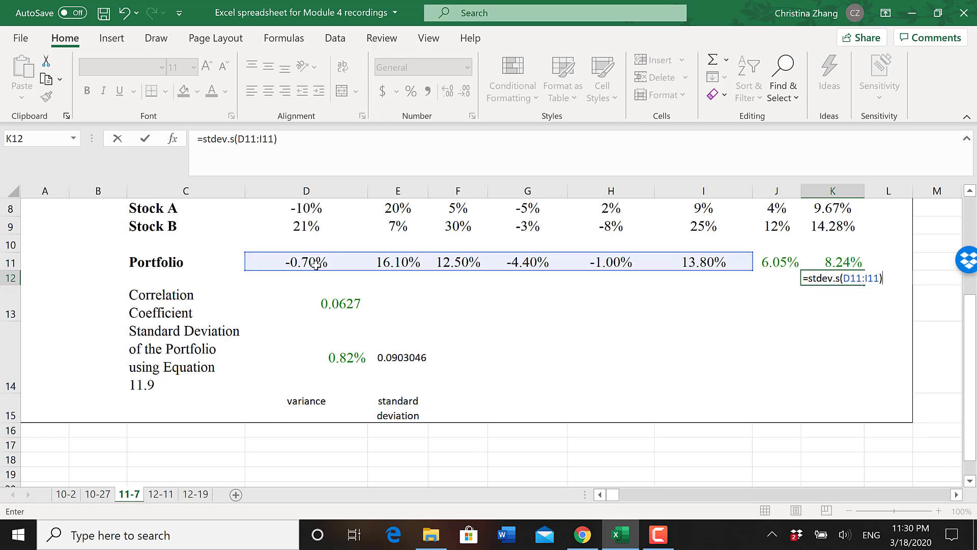
{"action": "key", "text": "Return"}
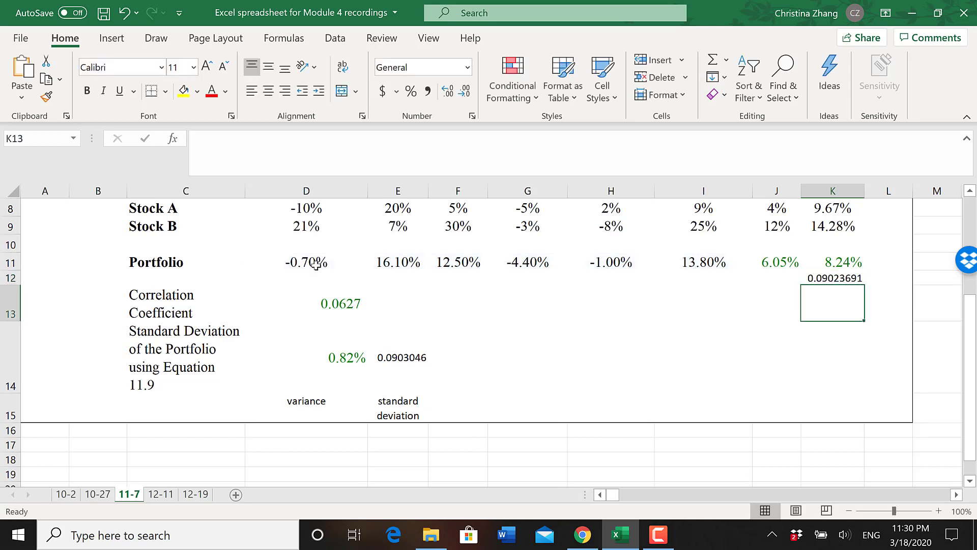
{"action": "left_click", "coordinate": [845, 278]}
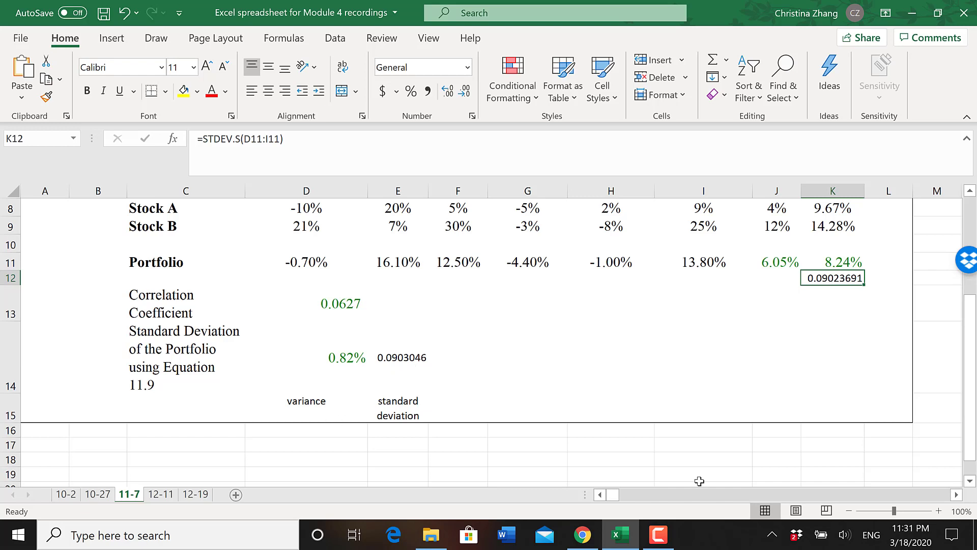
{"action": "left_click", "coordinate": [659, 534]}
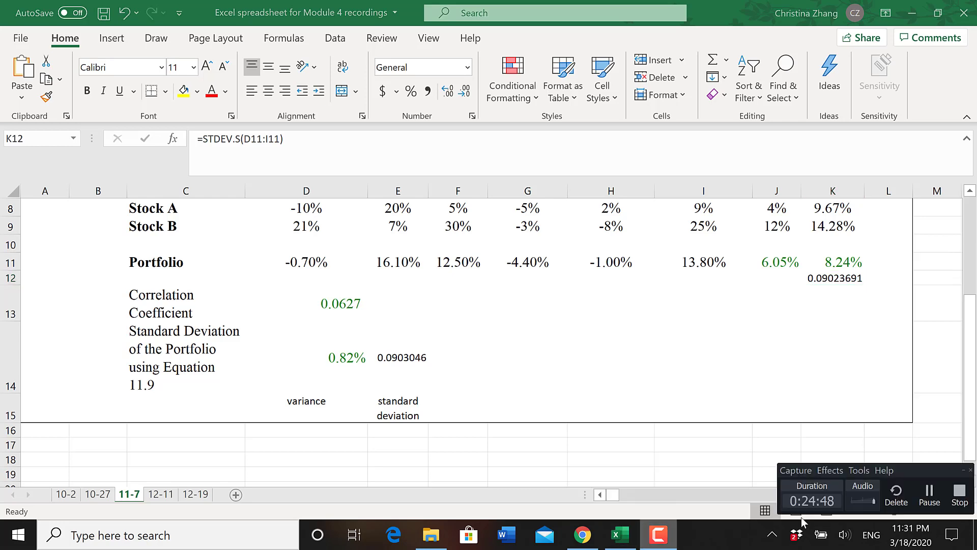